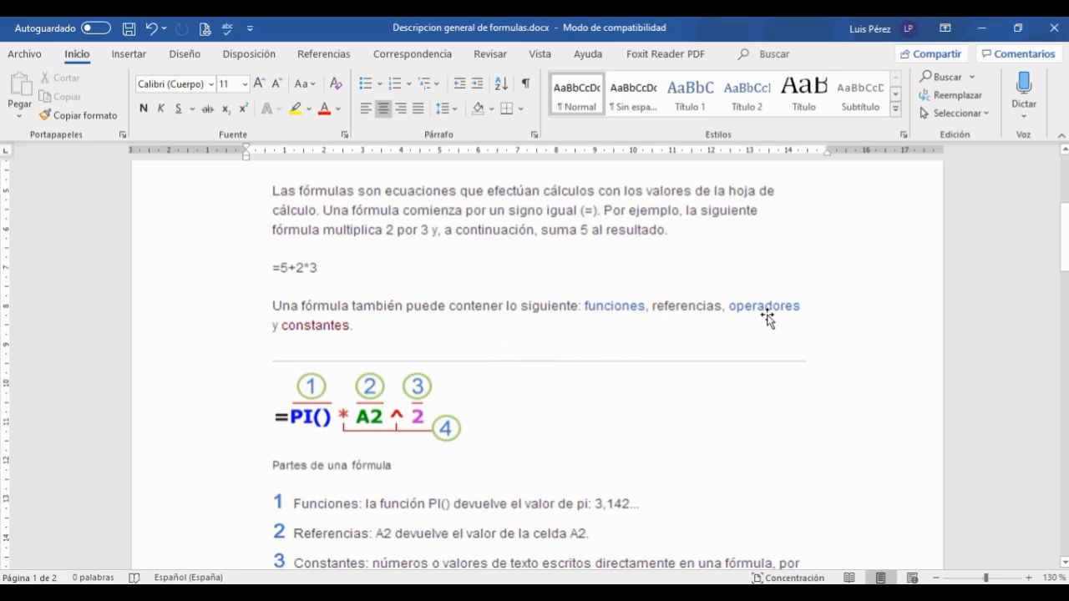
Step: Review the parts of a formula in the Word document and switch to the Libro1 workbook in Excel
scroll(413, 385, down, 3)
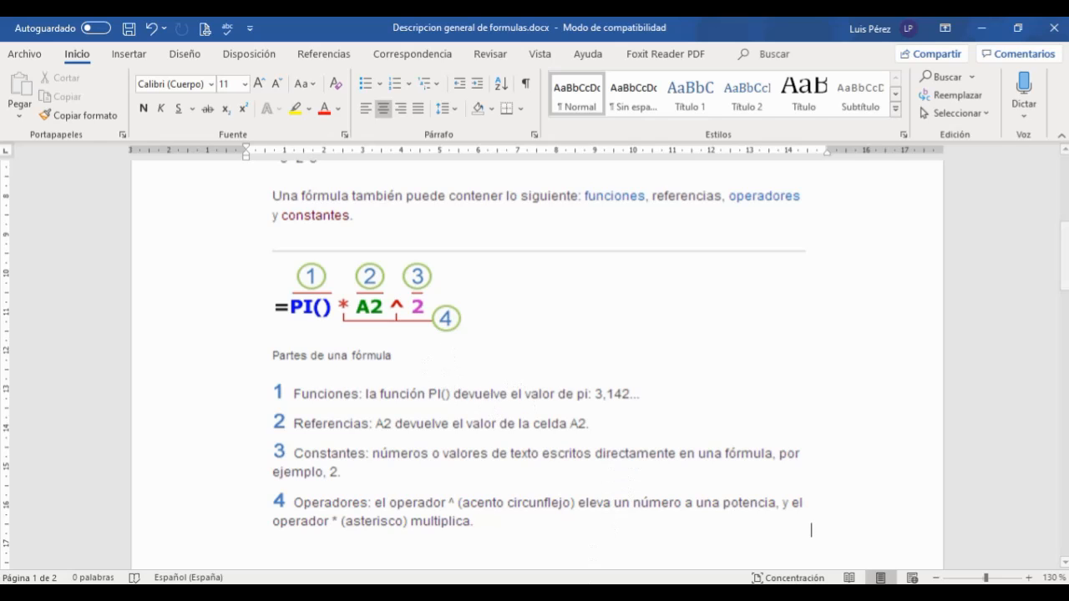
click(555, 593)
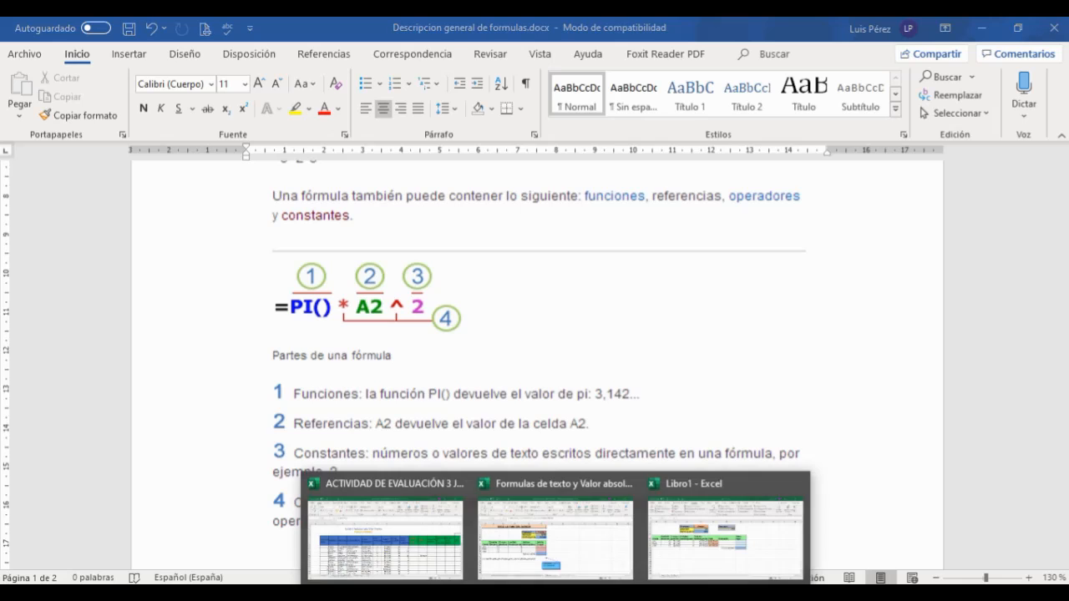
click(688, 552)
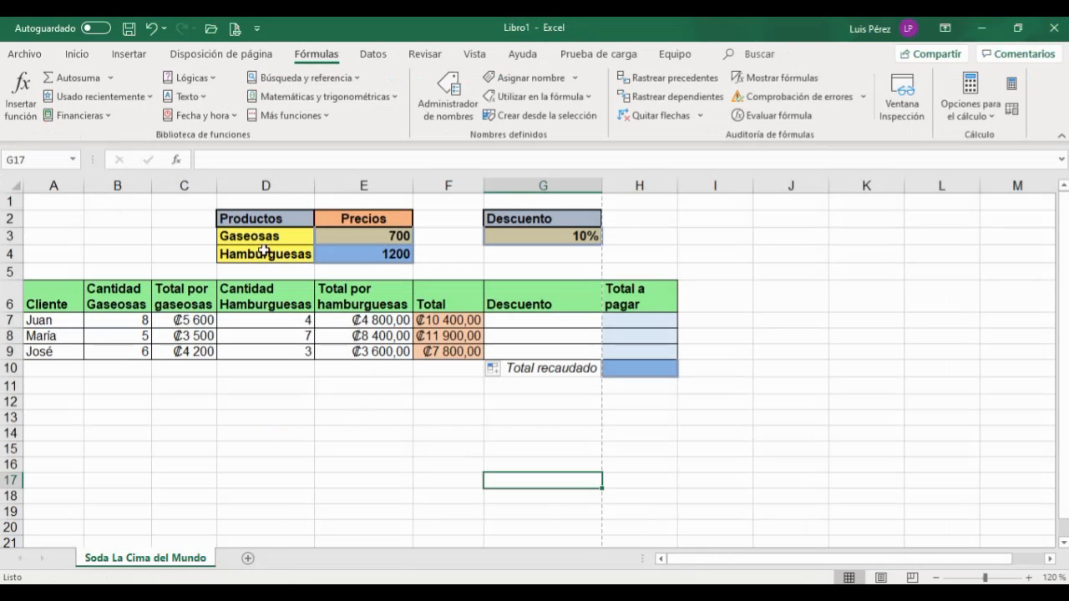
Step: Clear the existing formulas from the soda totals C7:C9 and the hamburger and overall totals E7:F9
click(338, 409)
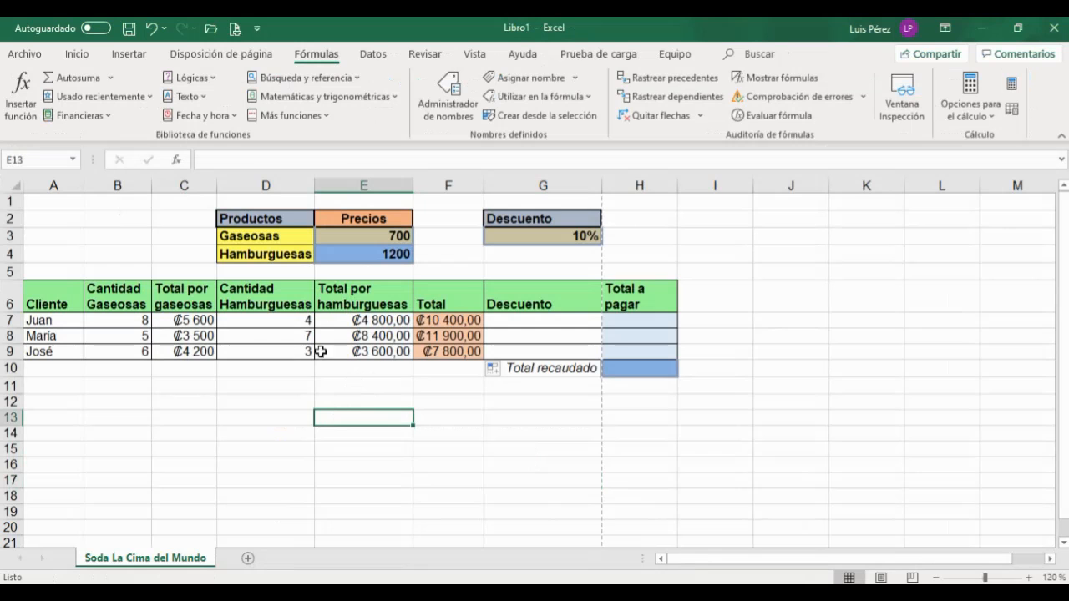
drag(171, 315, 177, 351)
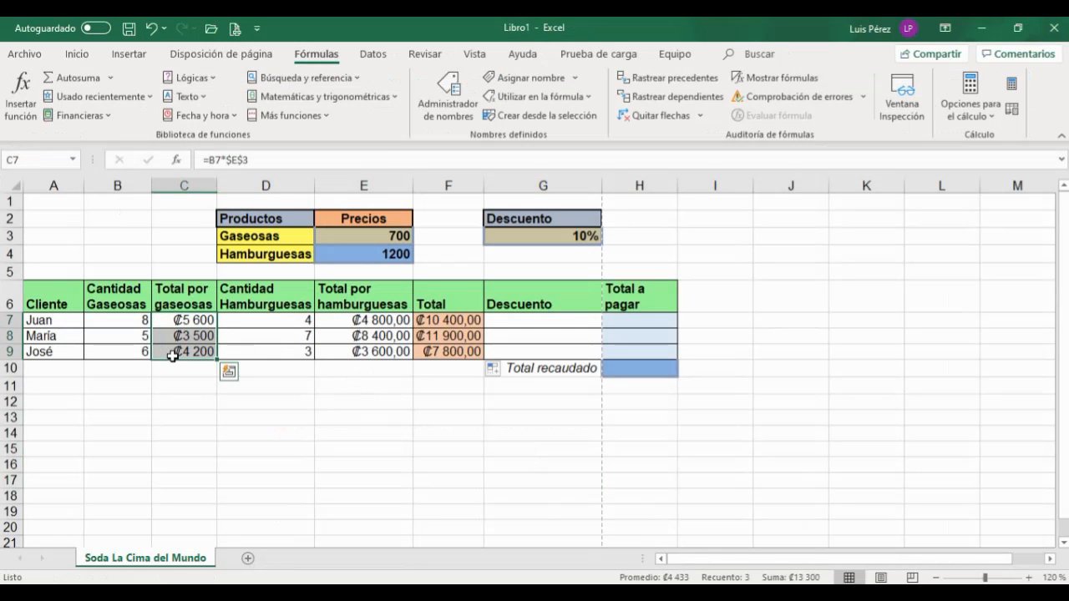
key(Delete)
drag(334, 320, 437, 362)
key(Delete)
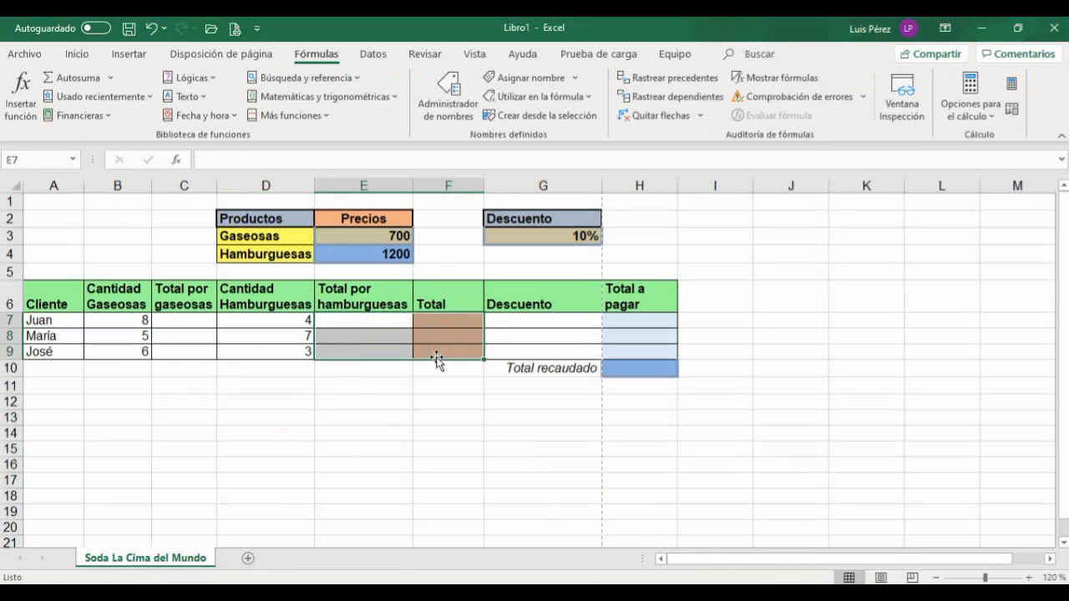
click(318, 481)
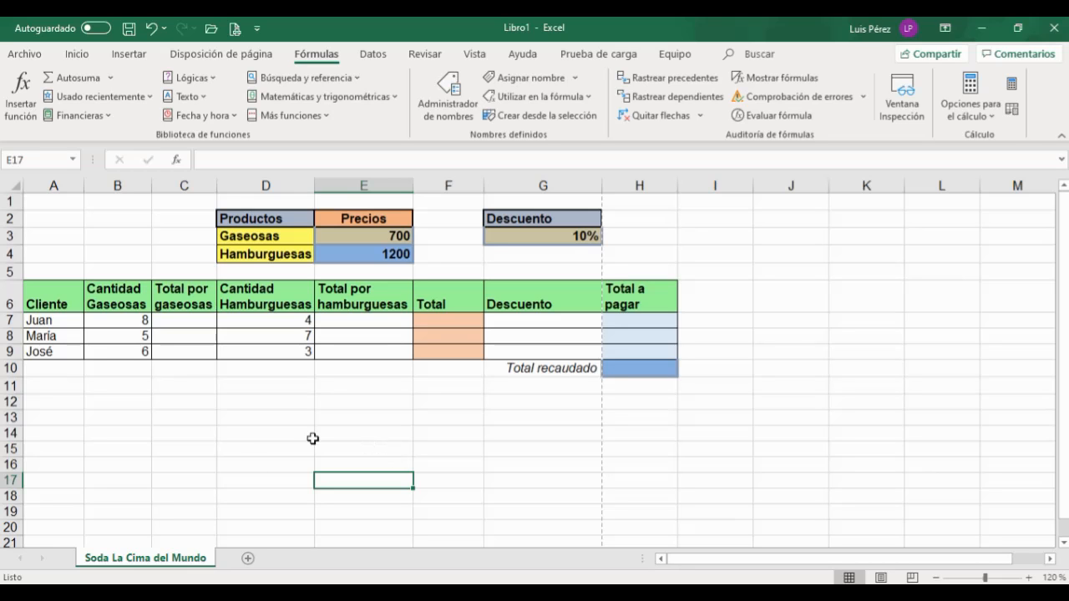
Step: Examine the sales table A6:H9 and its column headings from Cliente through Total a pagar
click(224, 452)
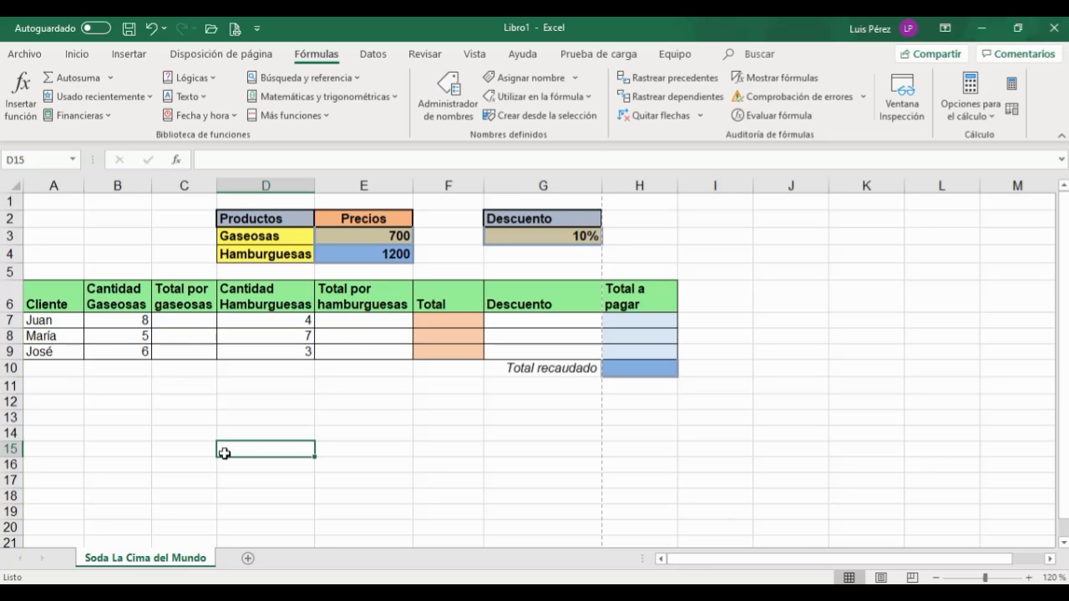
drag(43, 299, 629, 351)
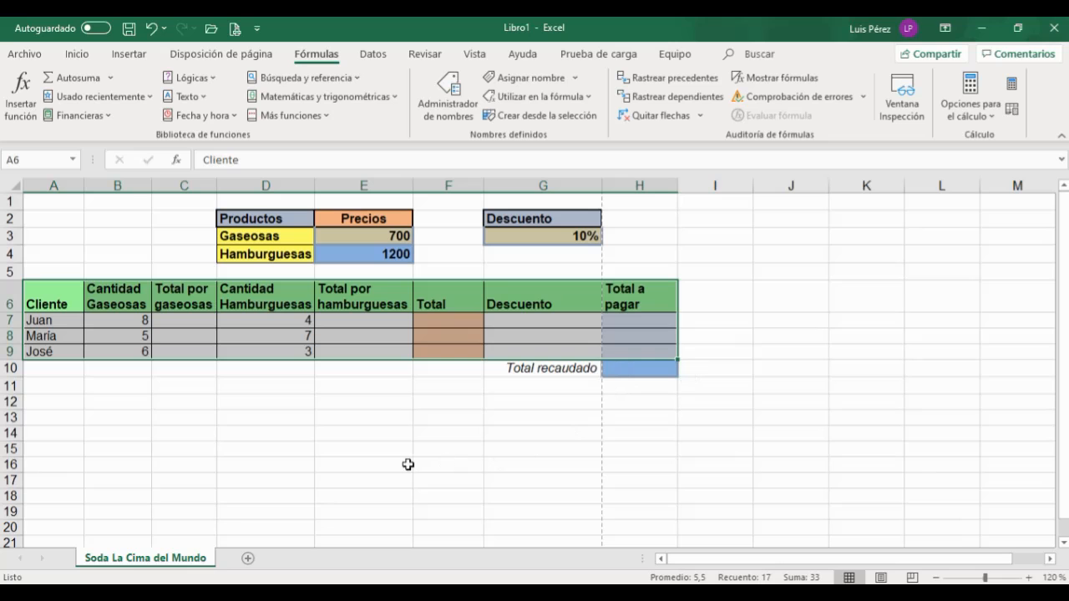
drag(53, 303, 612, 355)
click(66, 302)
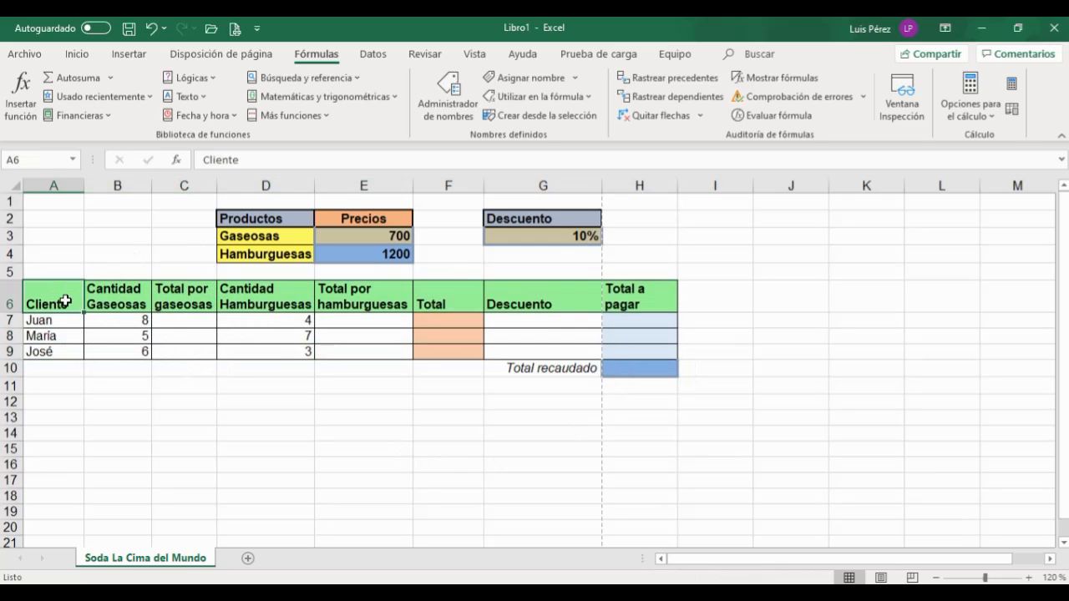
click(111, 290)
click(204, 289)
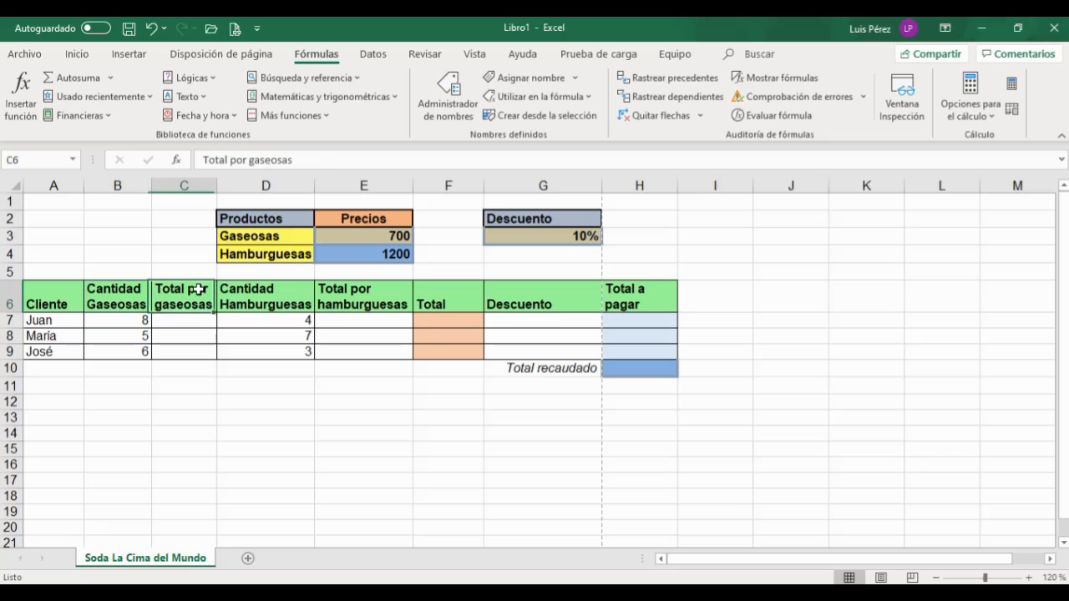
click(269, 299)
click(356, 298)
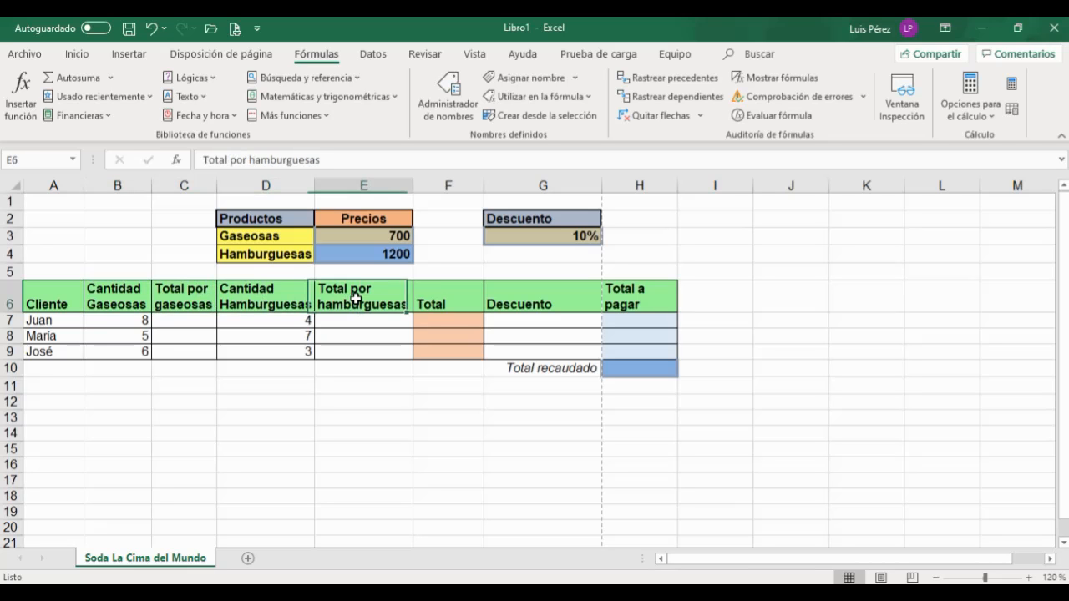
click(442, 298)
click(509, 298)
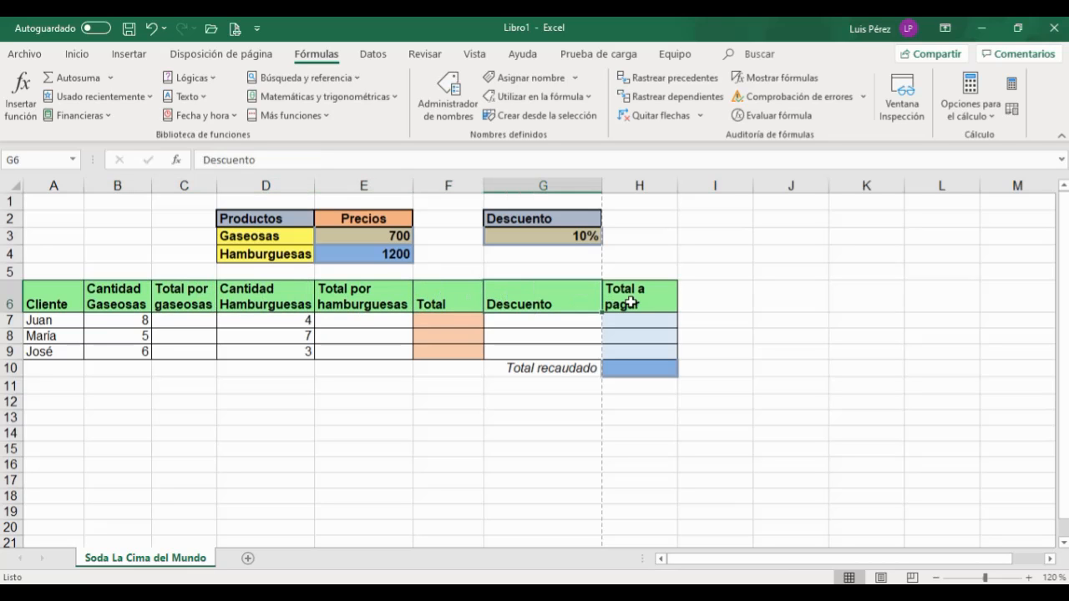
click(613, 303)
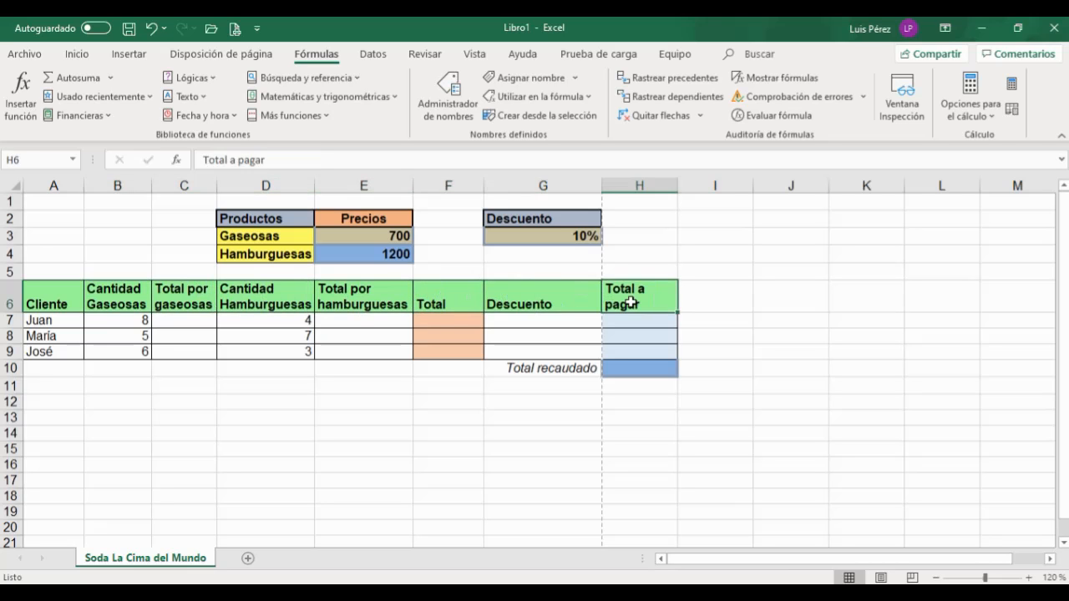
click(47, 293)
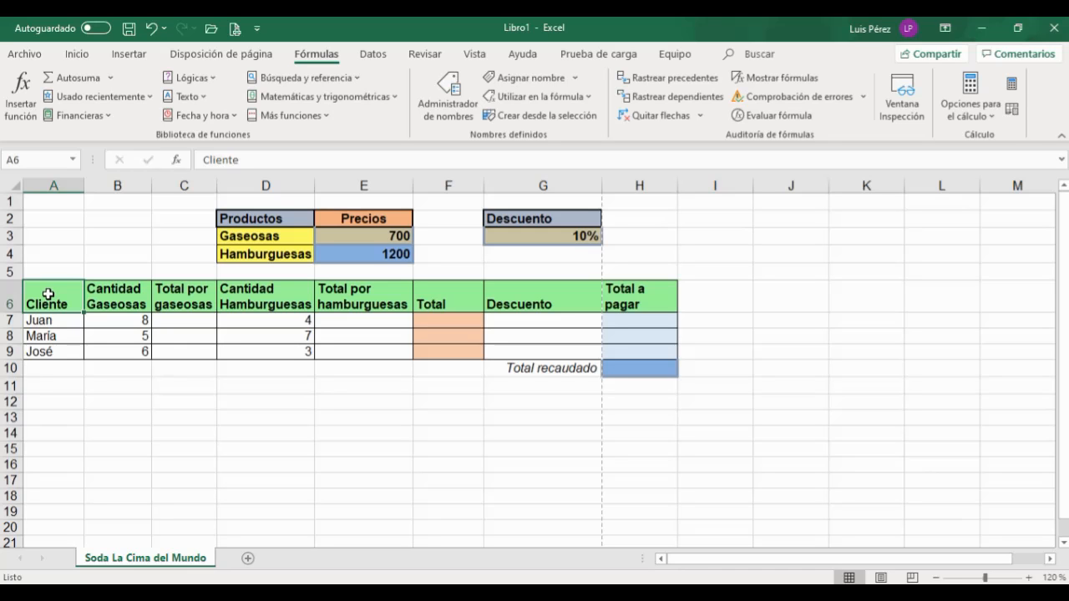
Step: Enter the formula =B7*$E$3 in C7 to multiply the first customer's soda quantity by the fixed soda price
click(173, 322)
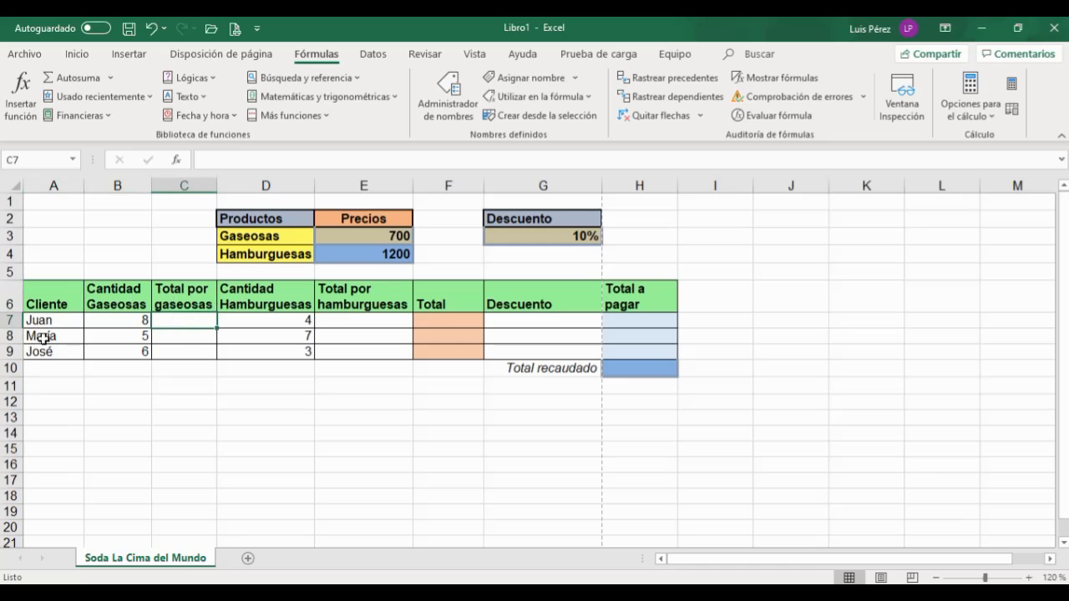
click(131, 320)
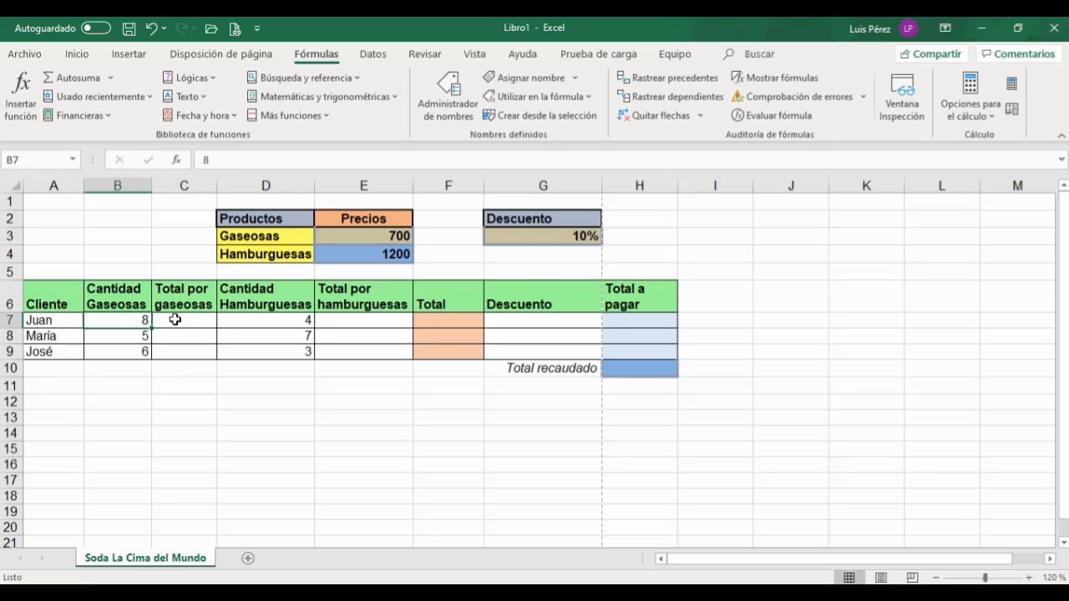
click(175, 320)
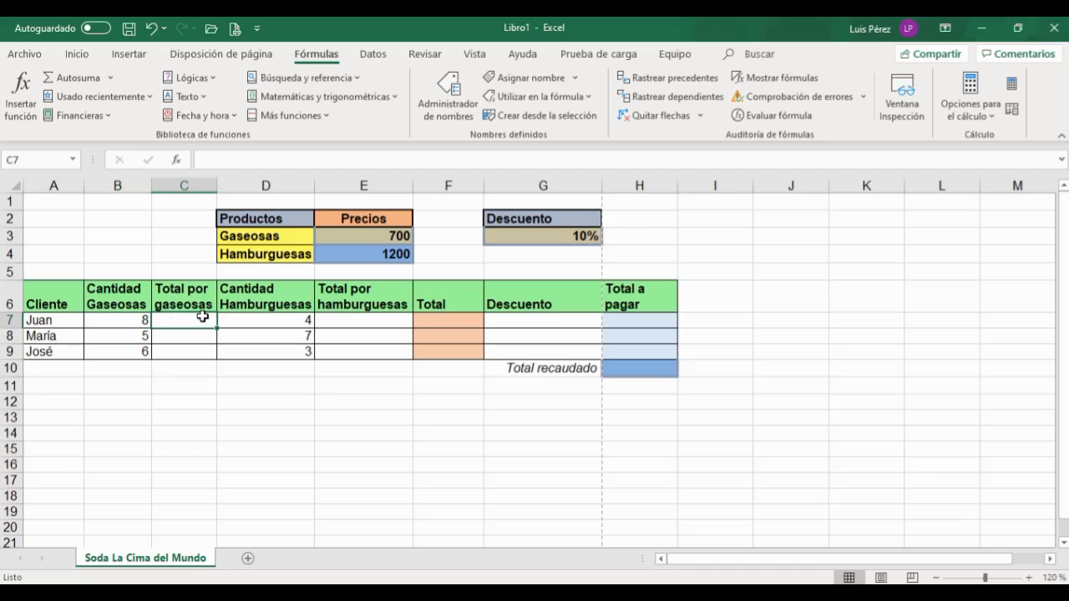
text(=)
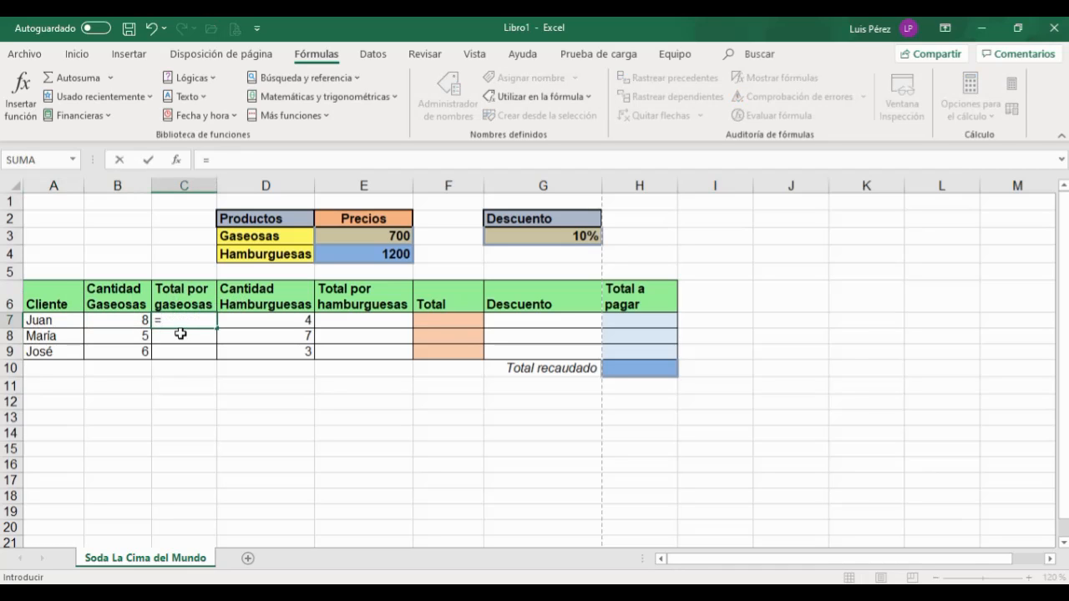
click(112, 322)
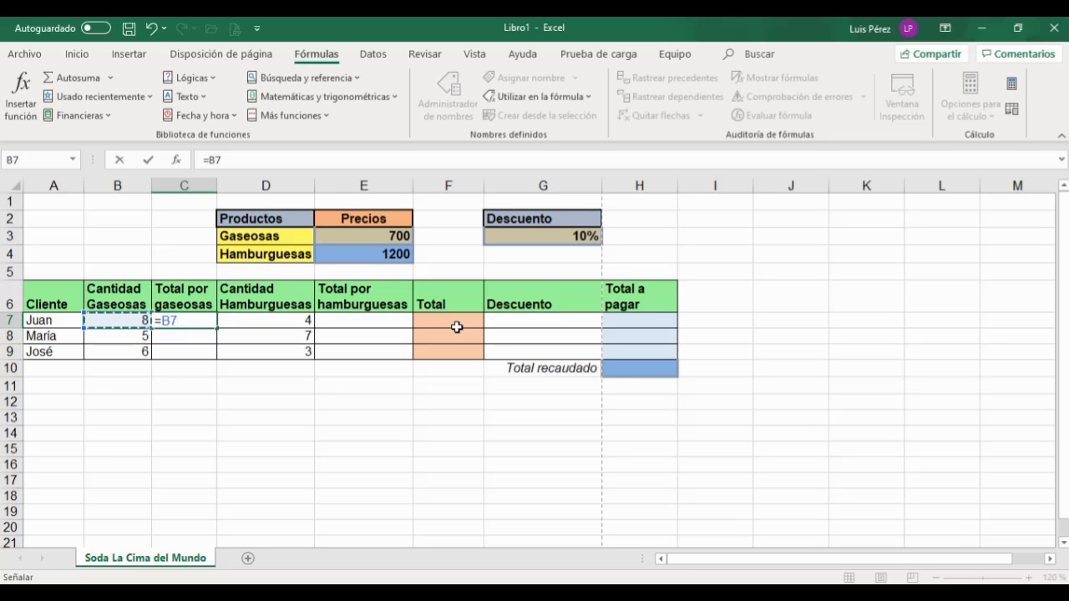
text(*)
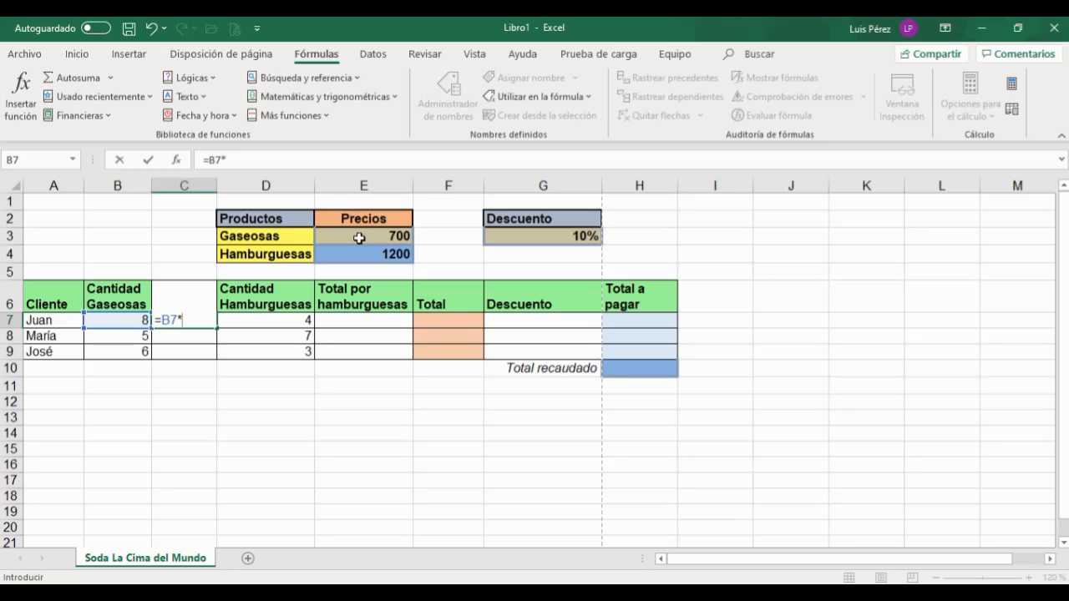
click(359, 239)
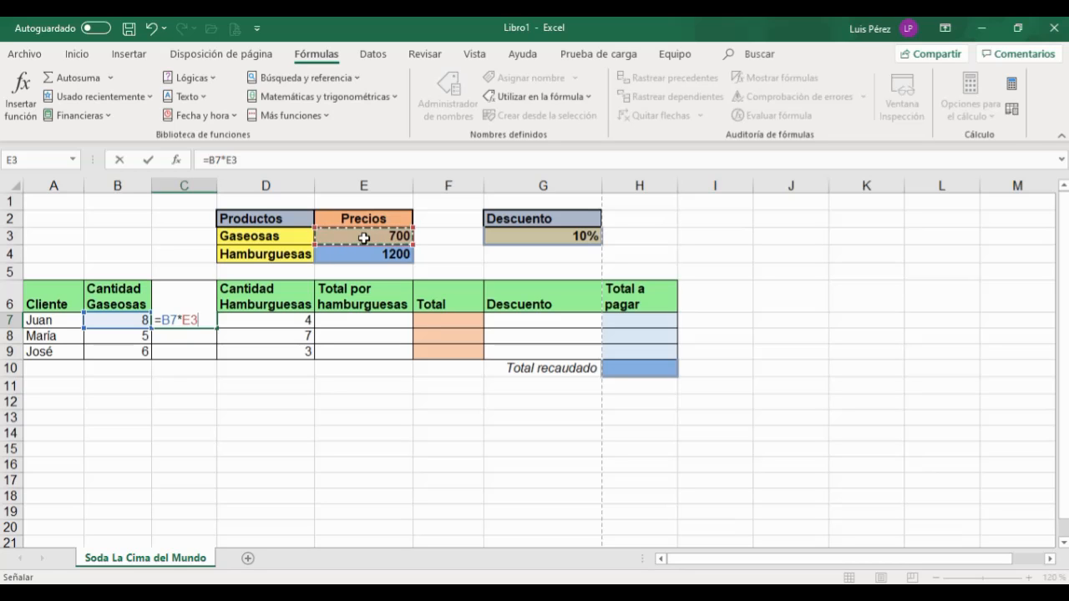
key(F4)
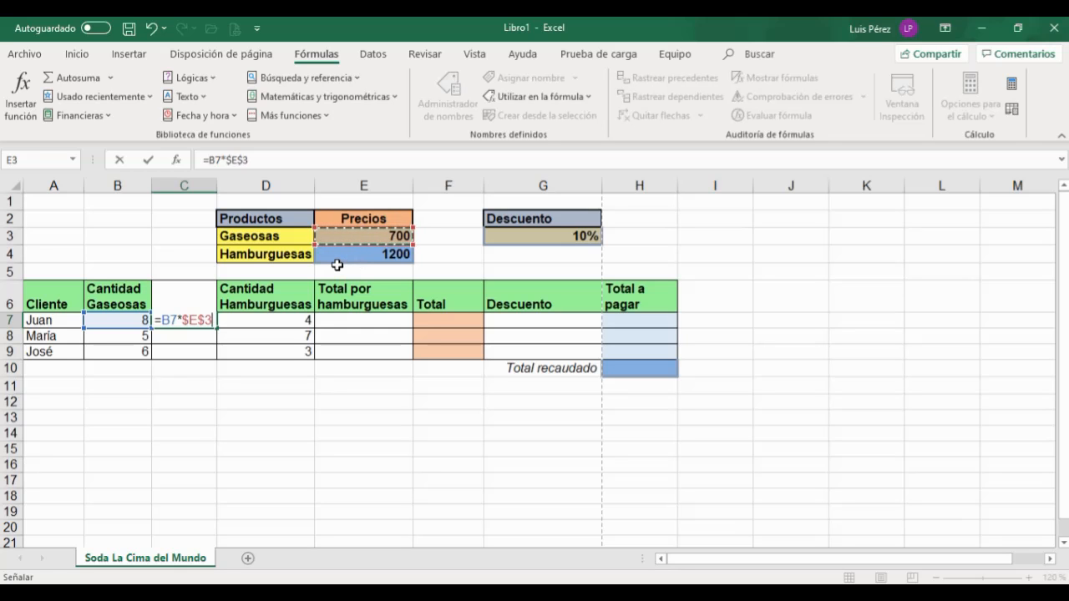
click(148, 160)
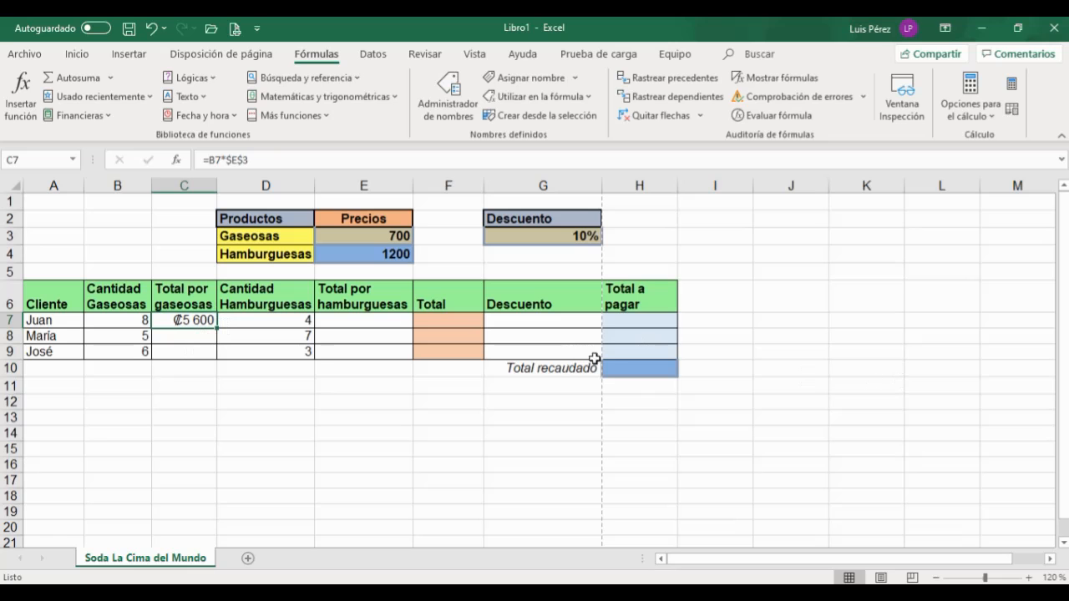
Step: Fill the soda total formula from C7 down through C9
scroll(627, 359, up, 3)
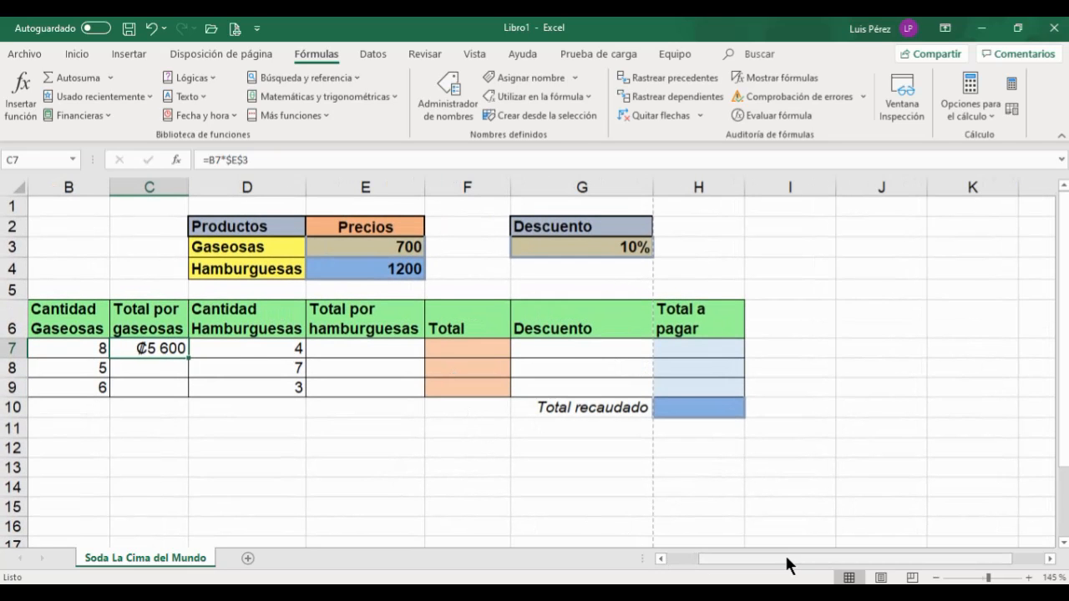
drag(785, 559, 743, 556)
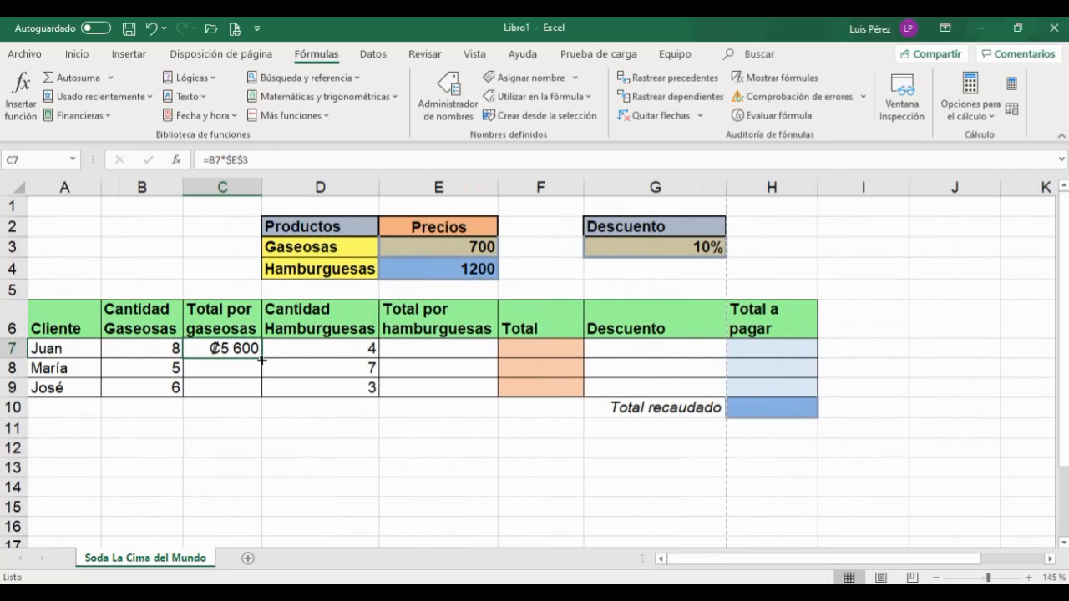
drag(262, 359, 254, 395)
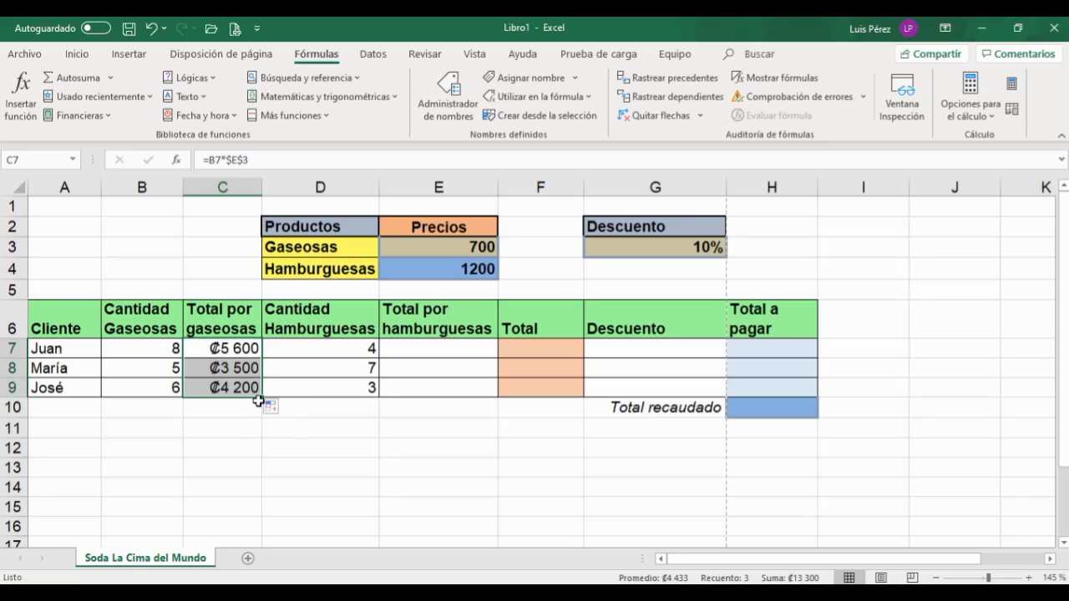
Step: Inspect the cell references in the soda total formulas of C7, C8 and C9 without changing them
click(226, 351)
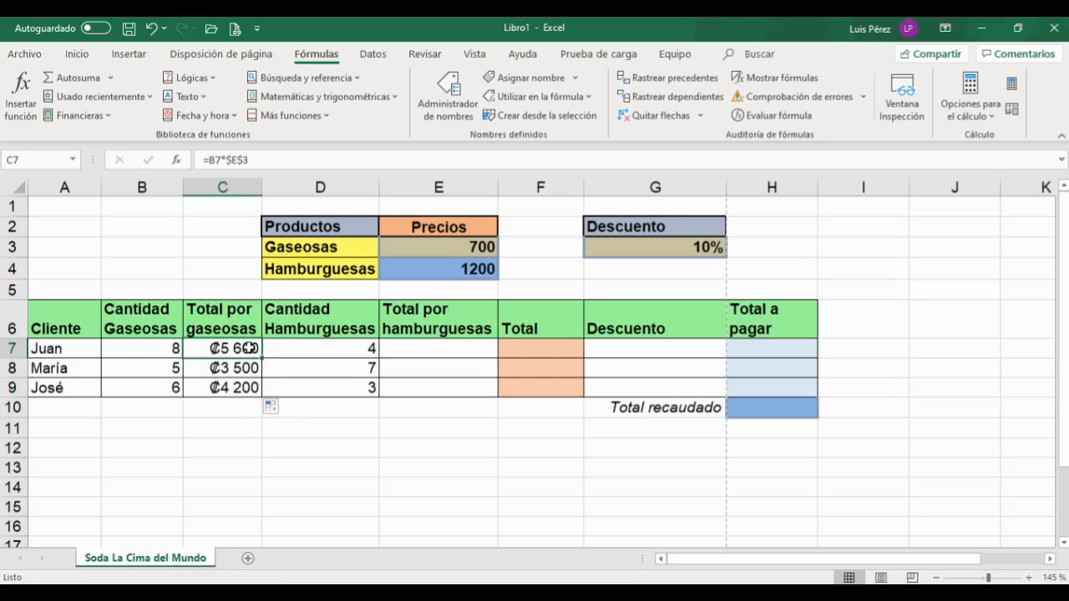
double_click(229, 349)
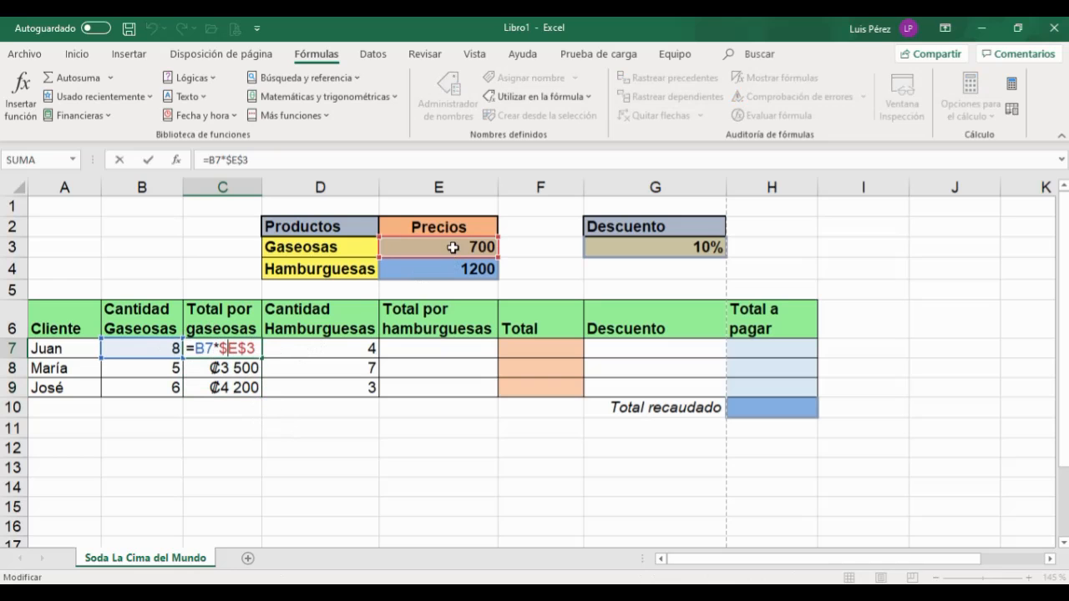
click(149, 159)
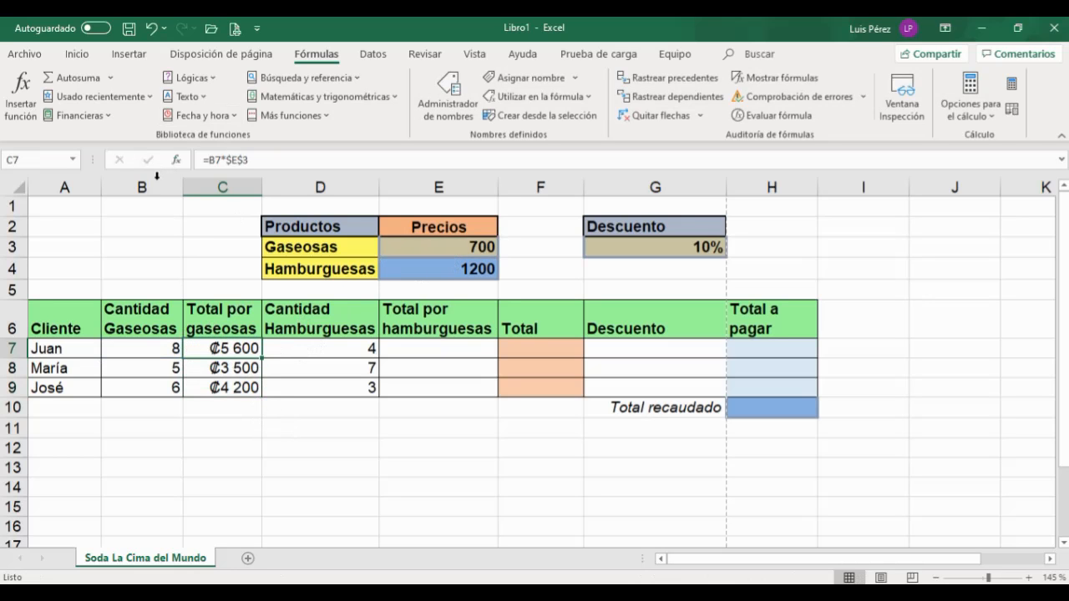
double_click(220, 368)
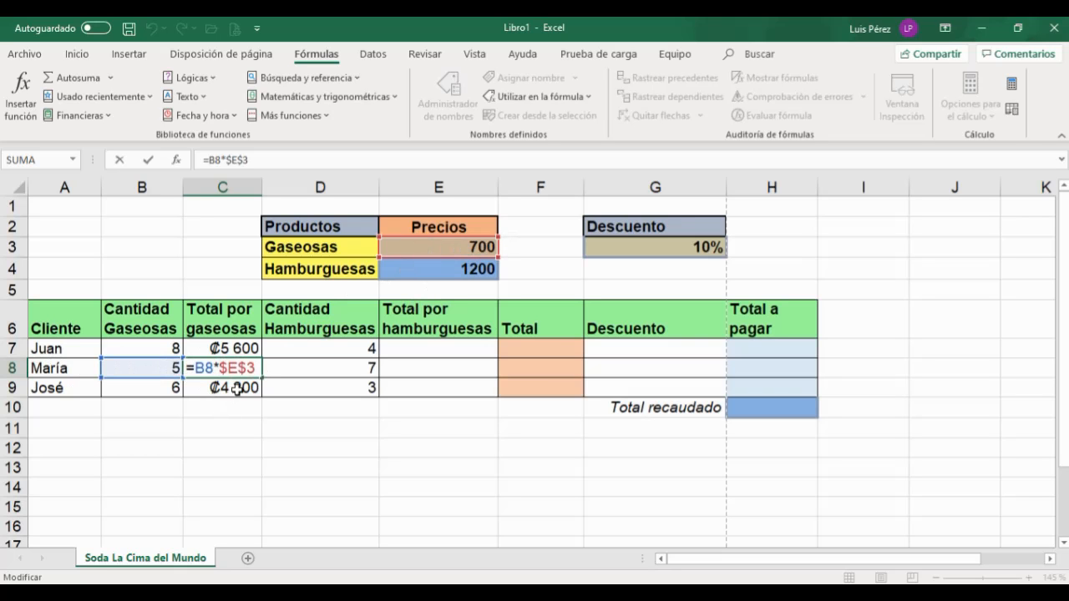
click(148, 158)
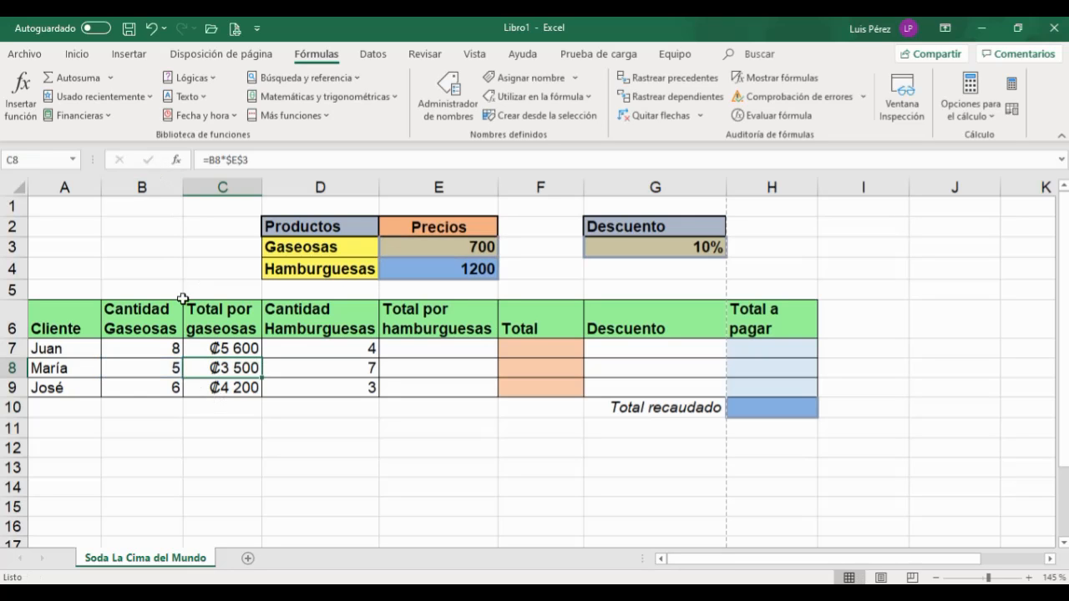
click(204, 393)
double_click(205, 393)
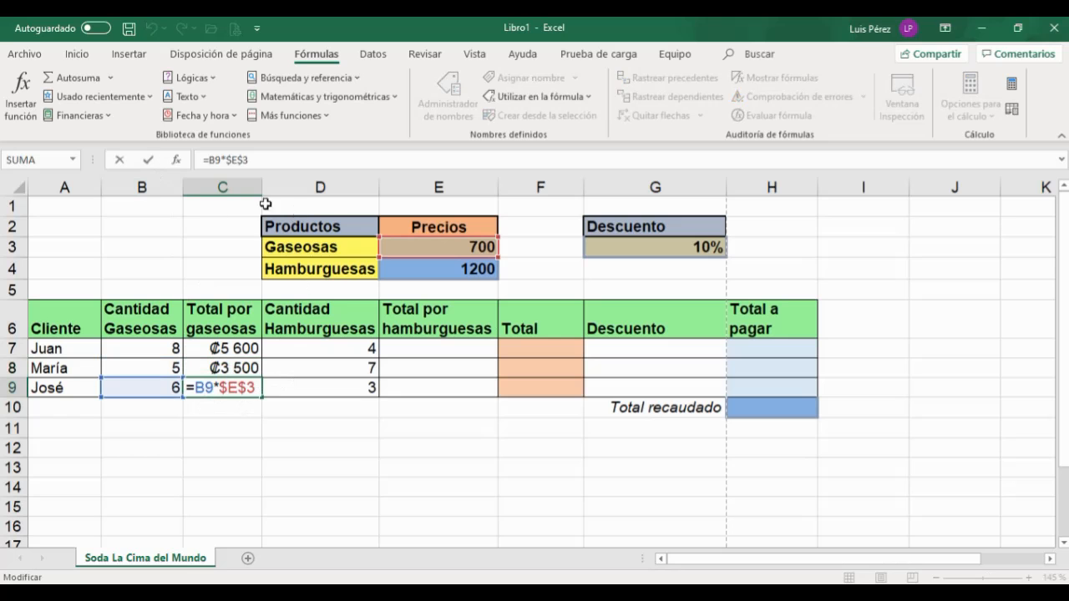
click(150, 157)
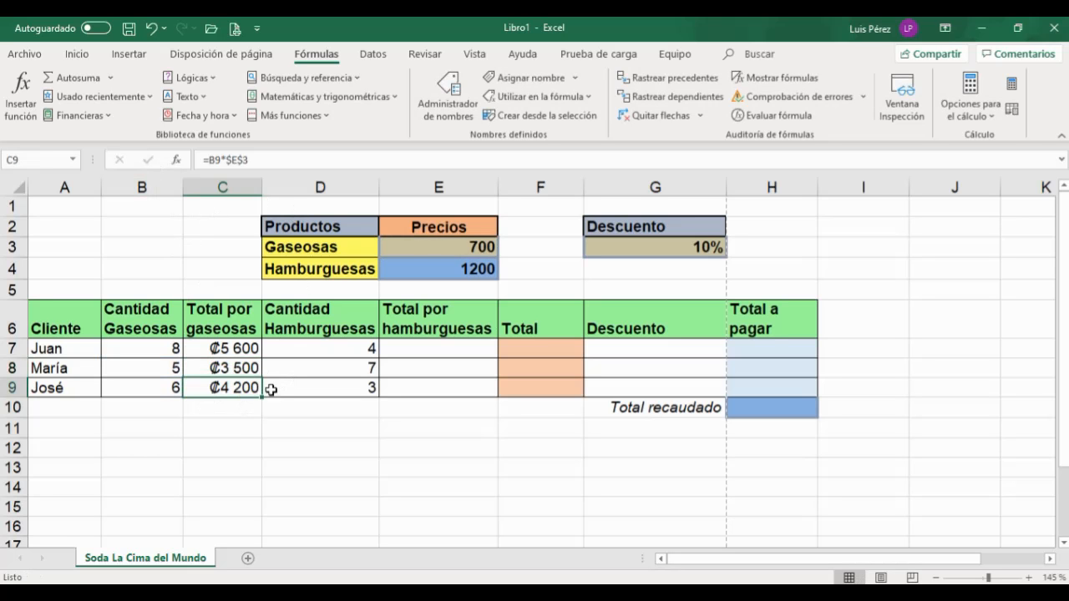
click(214, 346)
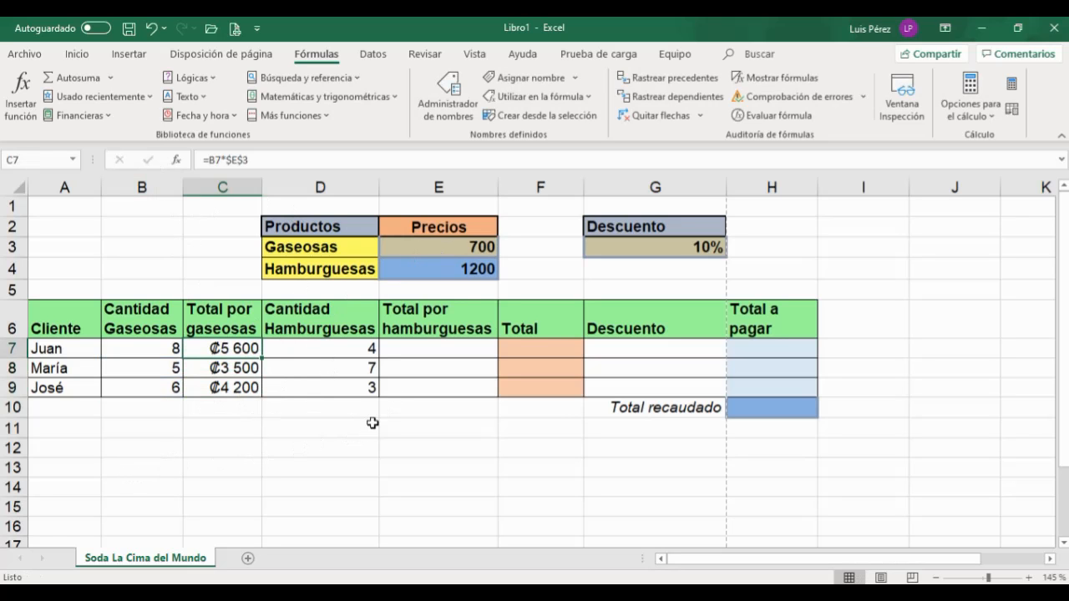
Step: Trace the dependents of the soda price in E3 and set that price to 0 to test the linked totals
click(419, 247)
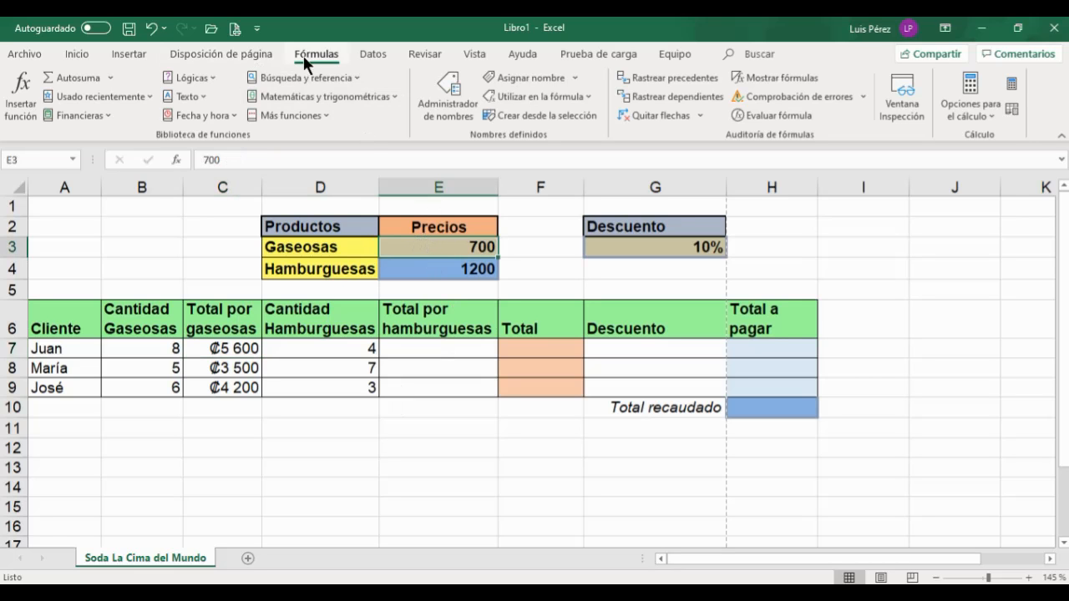
click(663, 95)
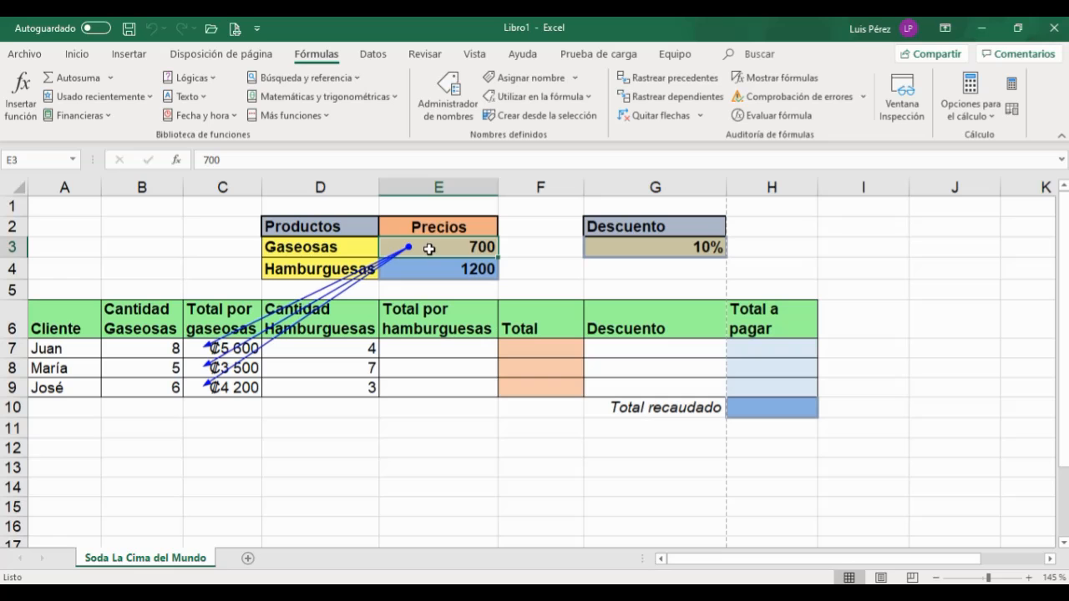
text(0)
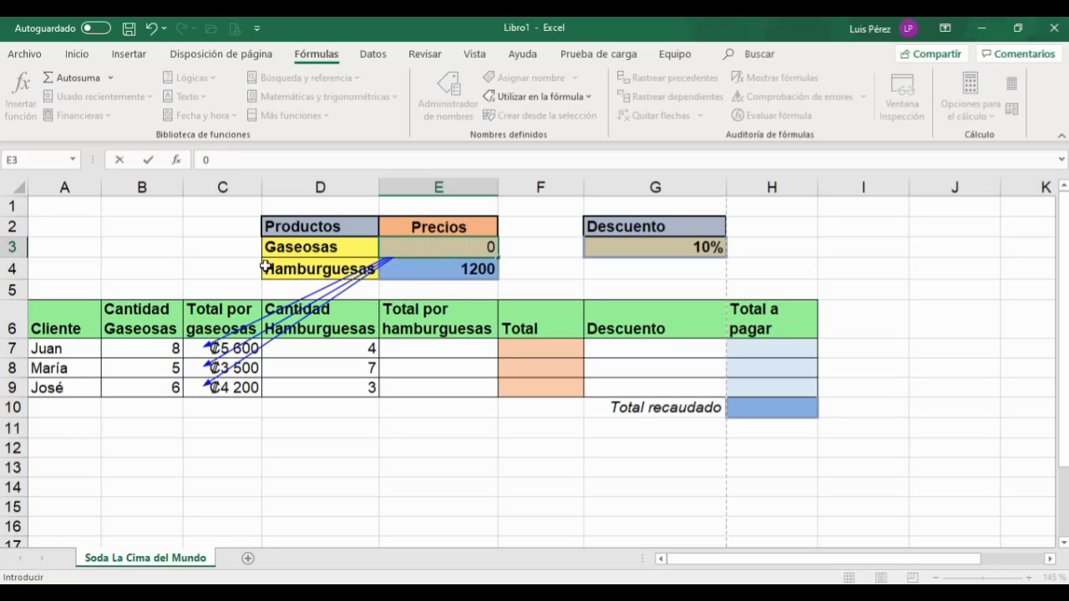
click(146, 159)
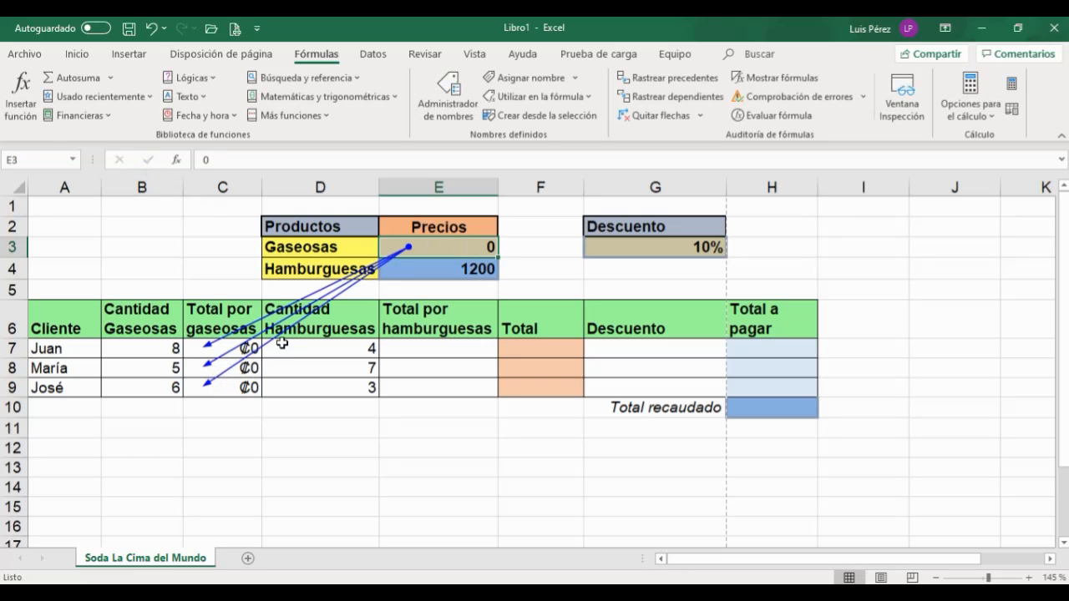
Step: Undo the soda price change in E3 and remove the trace arrows from the sheet
click(153, 31)
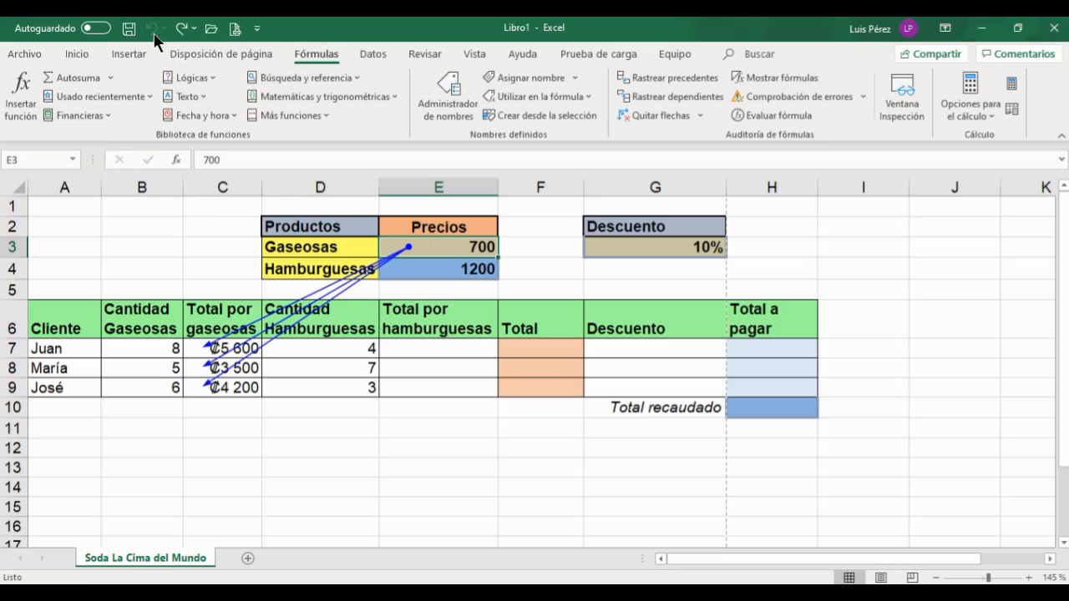
click(645, 113)
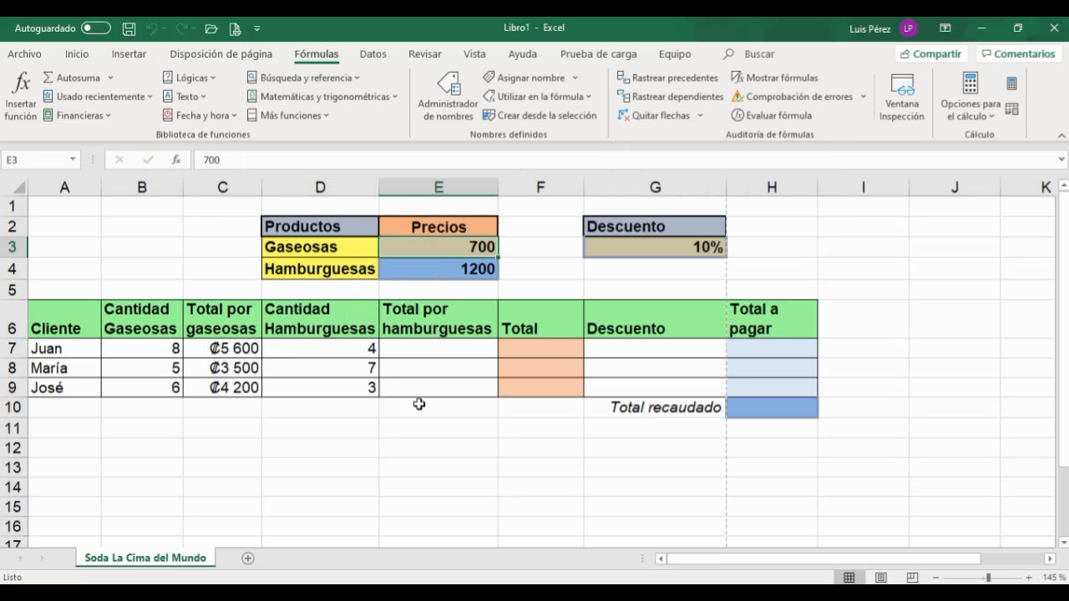
click(339, 410)
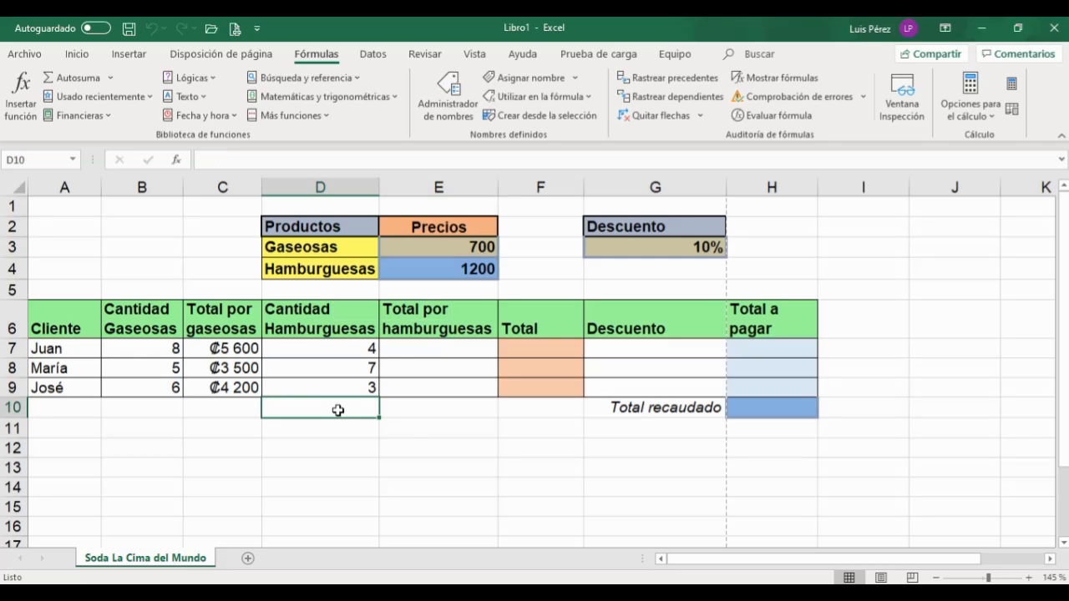
Step: Enter the relative formula =D7*E4 in E7 for the first customer's hamburger total
click(419, 350)
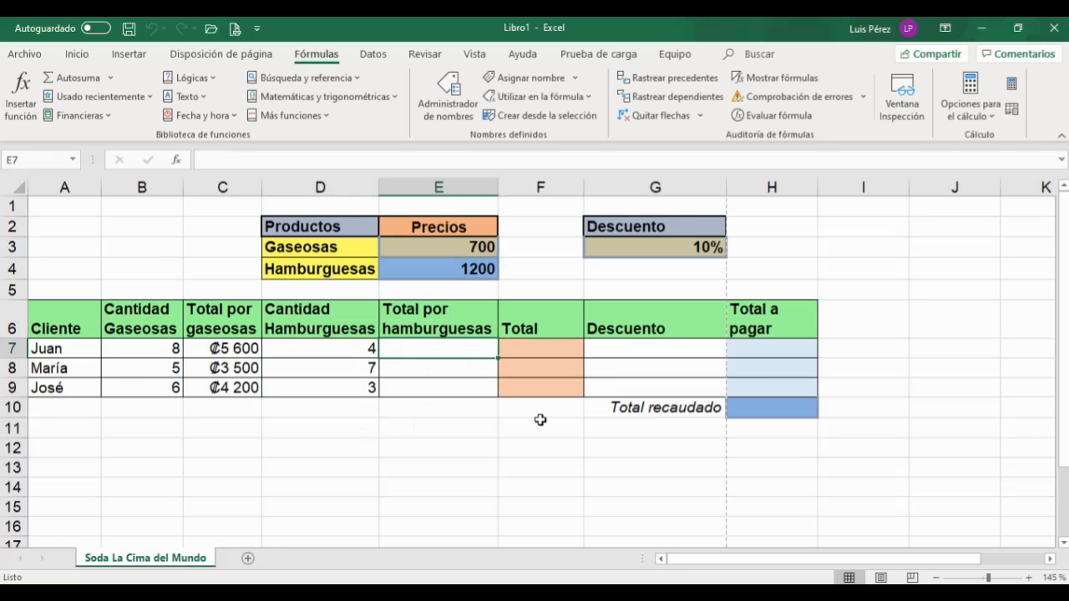
text(=)
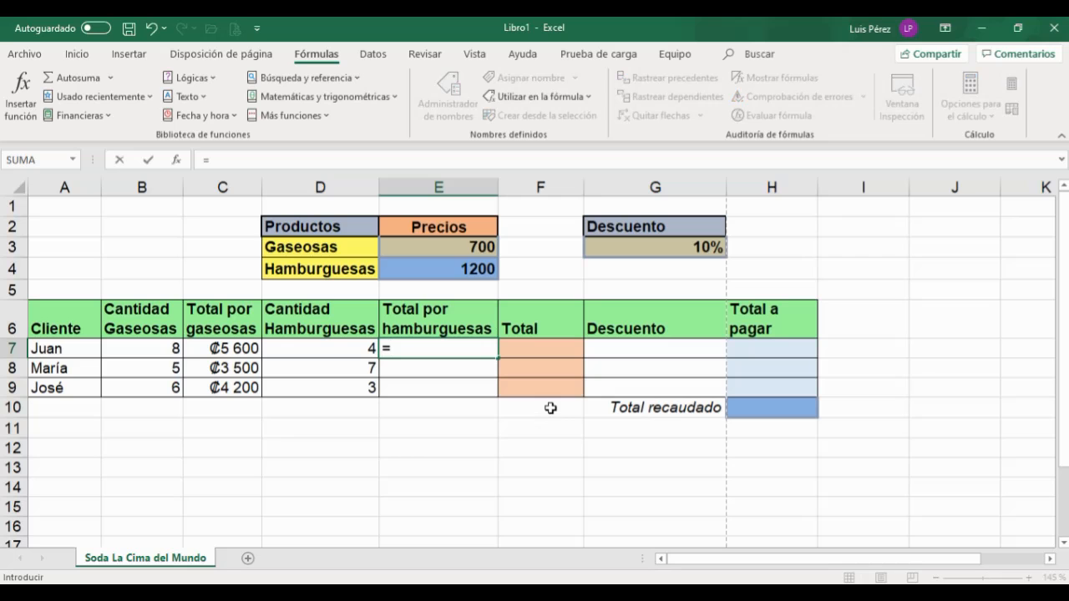
click(328, 350)
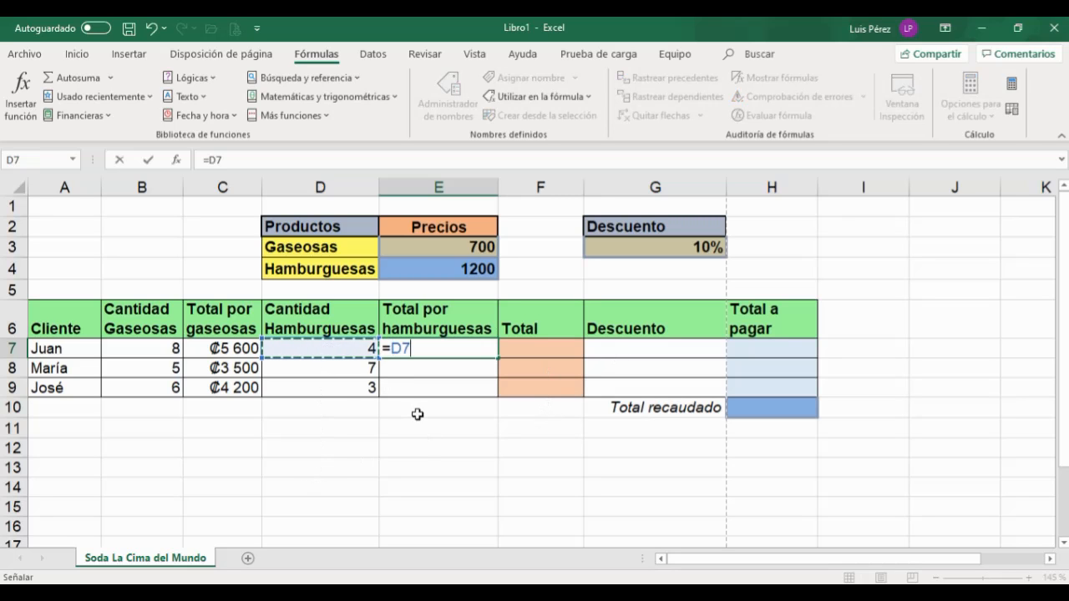
text(*)
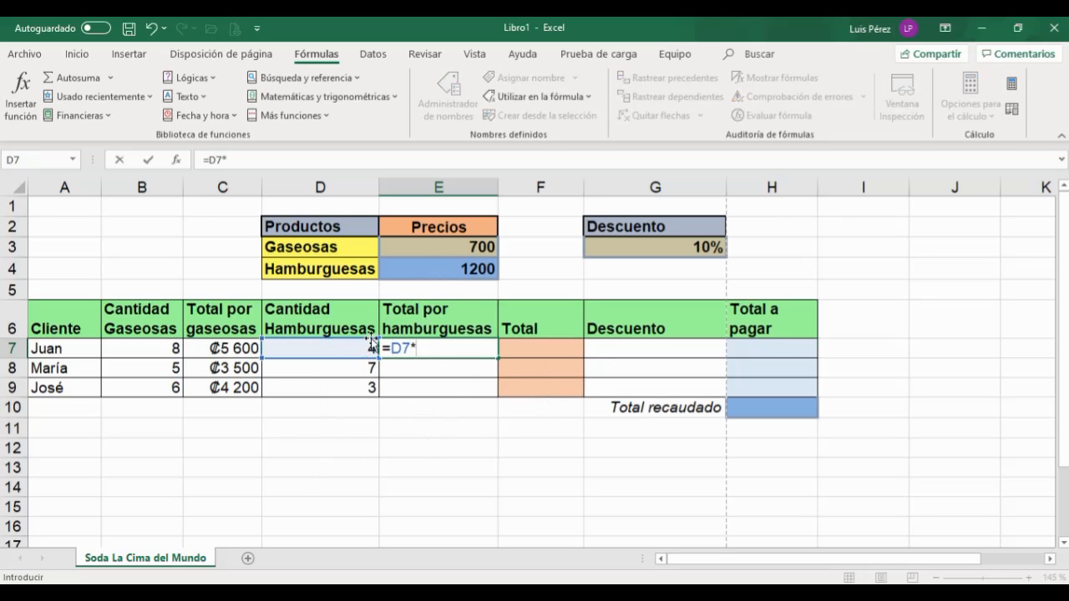
click(479, 264)
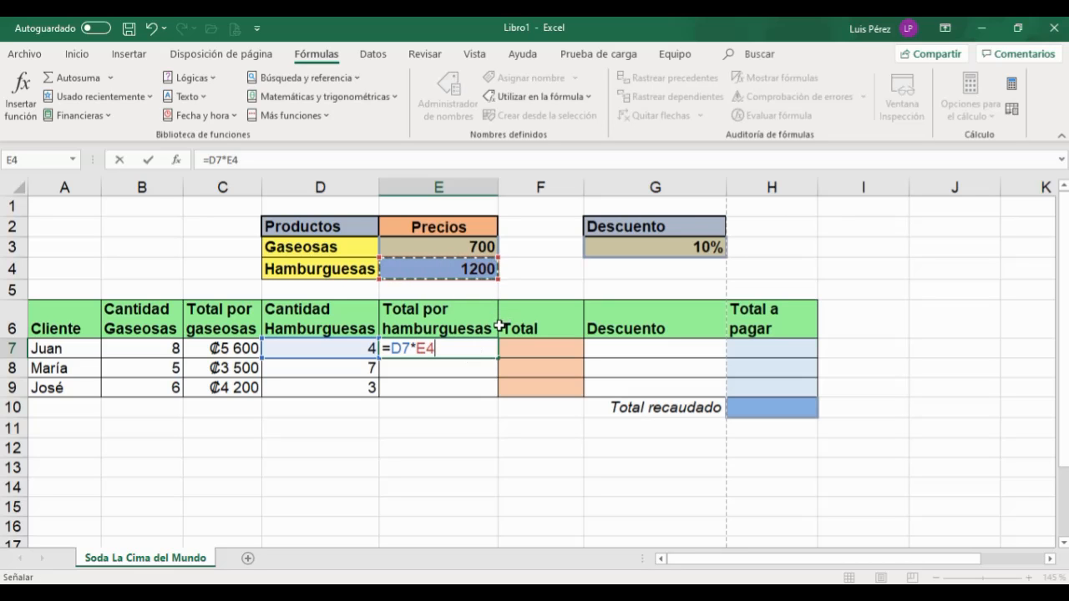
click(147, 160)
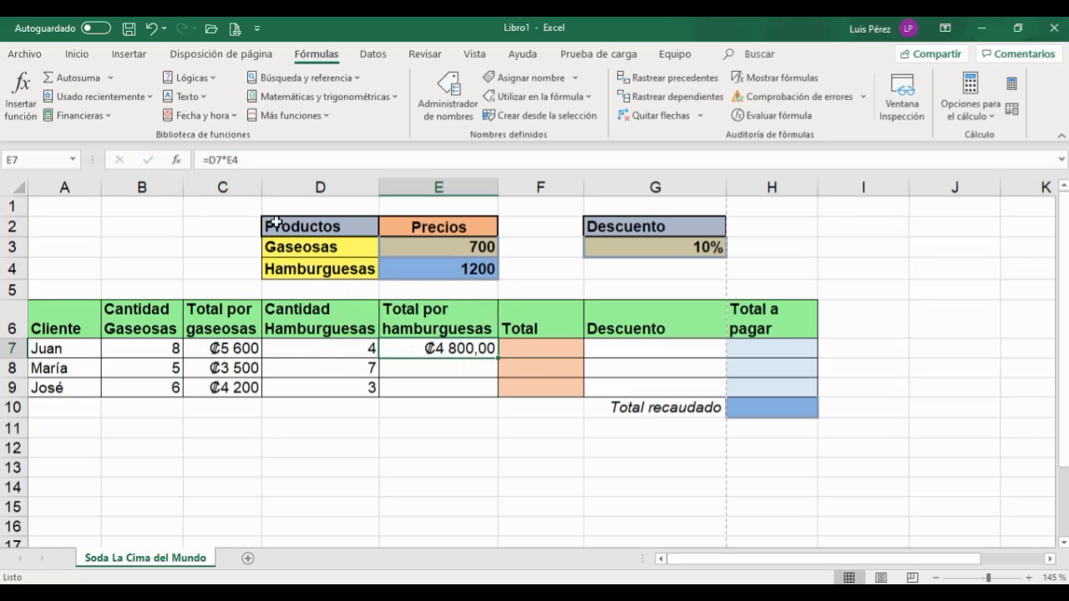
Step: Fill the hamburger total formula from E7 down through E9
click(76, 55)
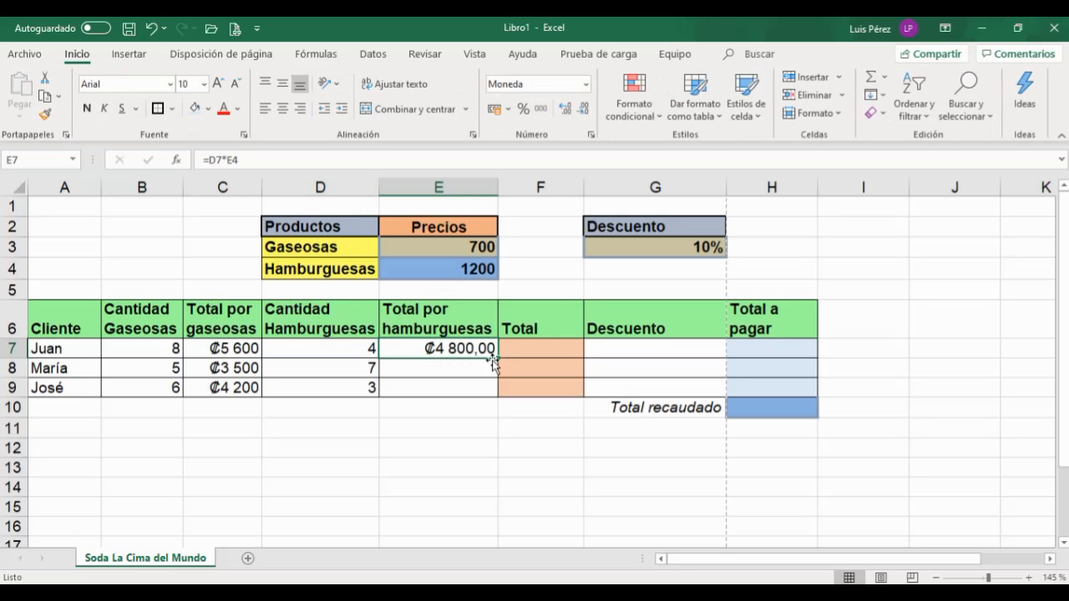
drag(498, 357, 492, 393)
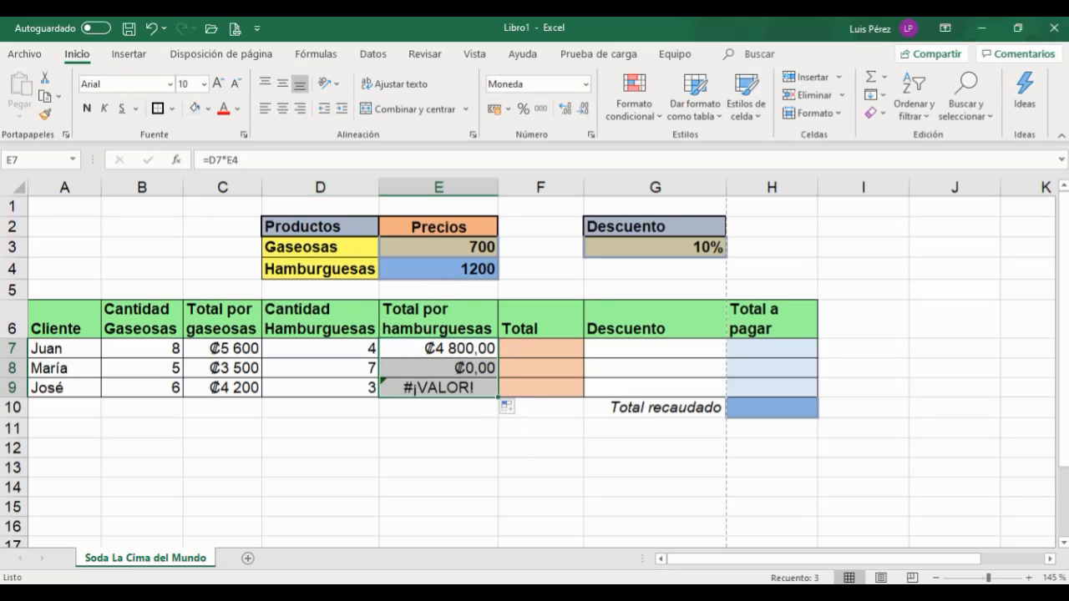
click(630, 595)
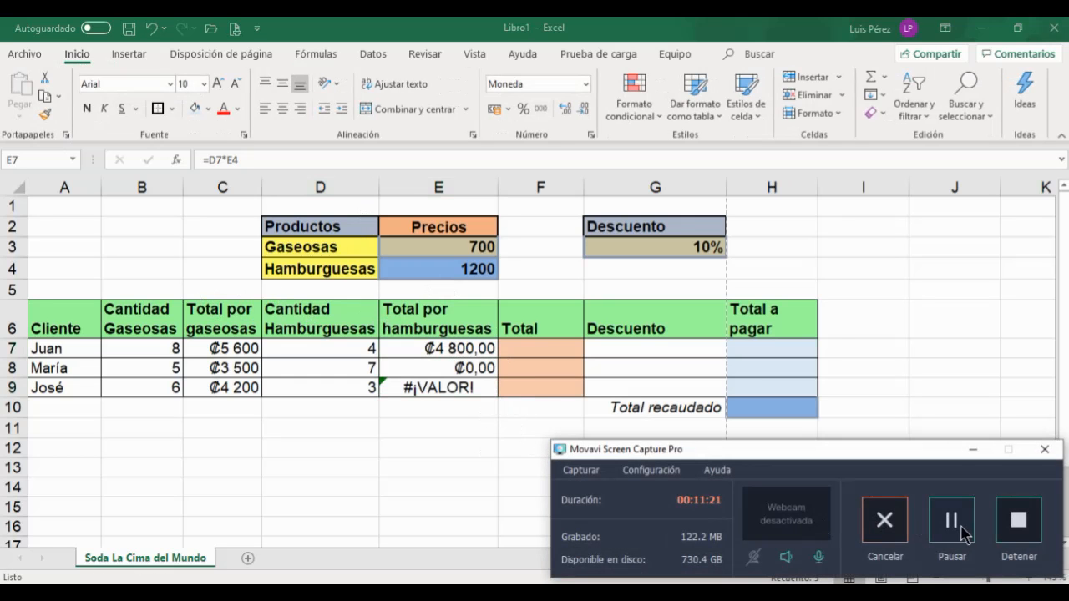
click(972, 450)
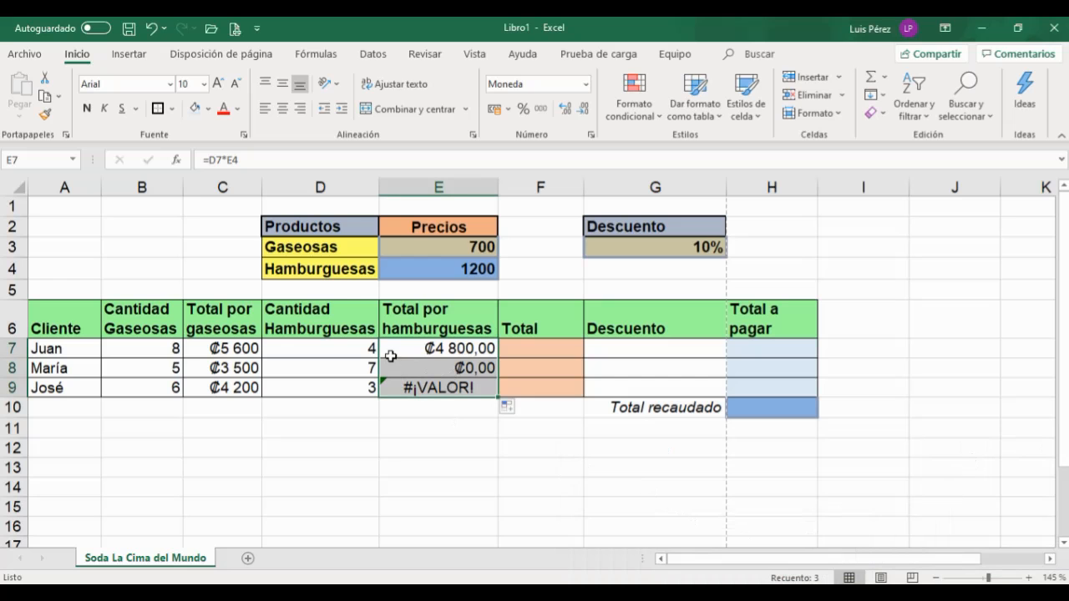
Step: Inspect the cell references in the hamburger total formulas of E7, E8 and E9 without changing them
double_click(450, 348)
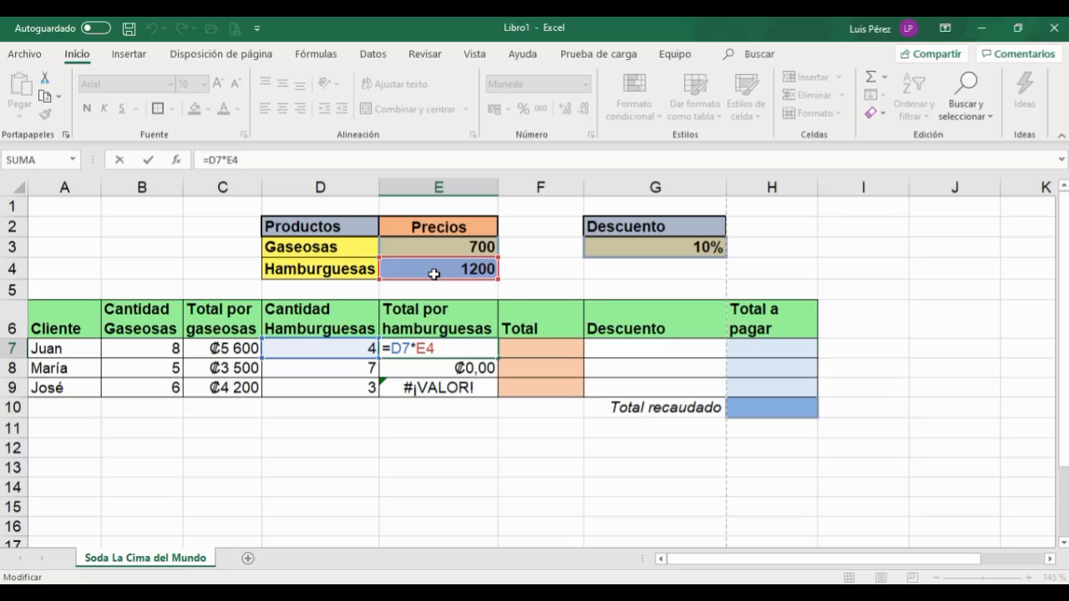
key(ctrl+Return)
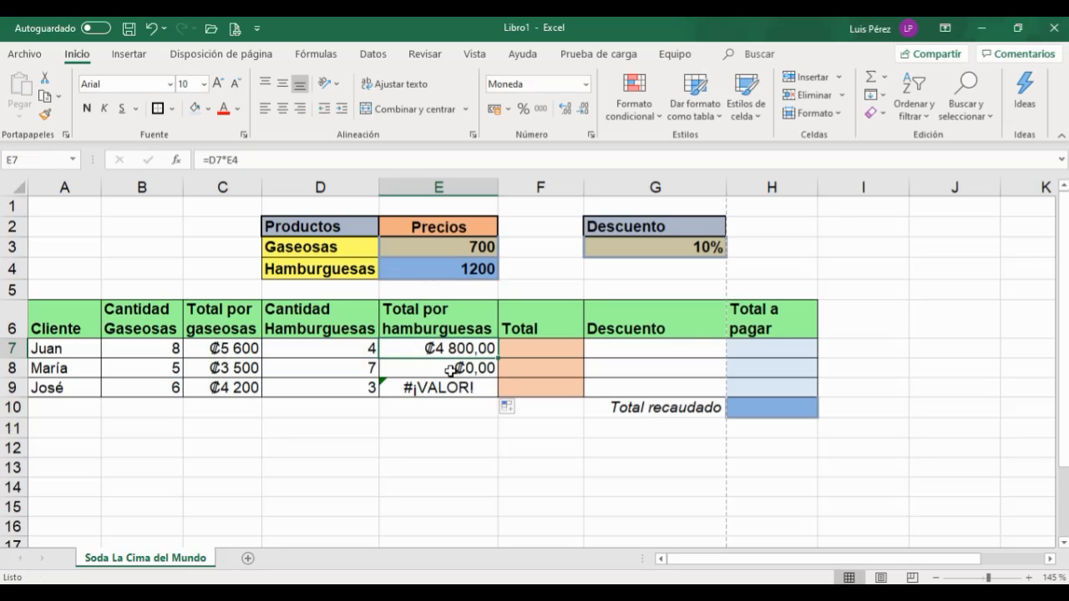
click(421, 373)
key(F2)
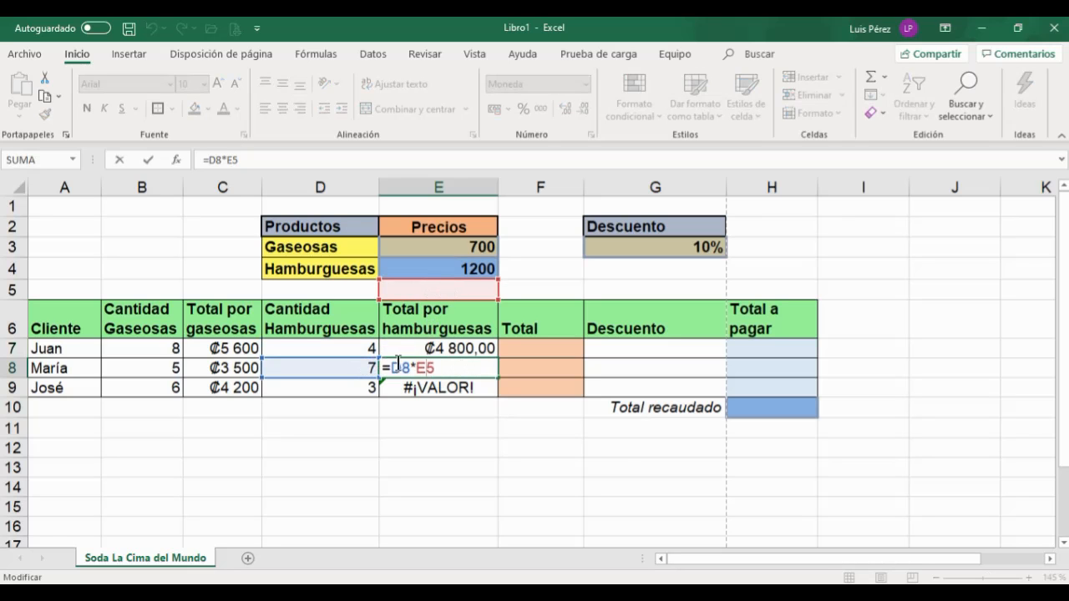
click(451, 294)
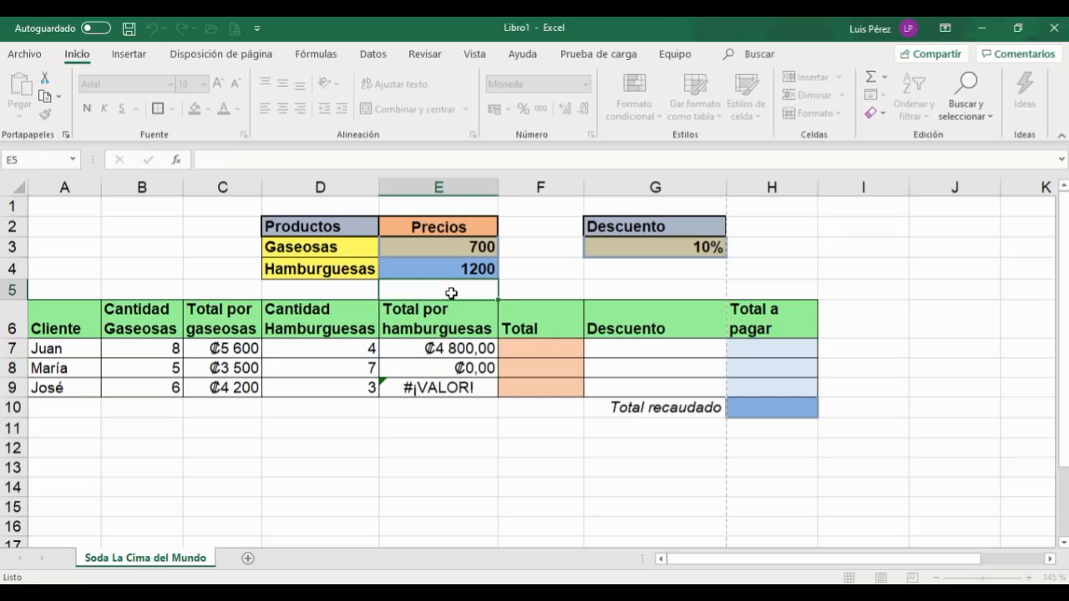
double_click(455, 389)
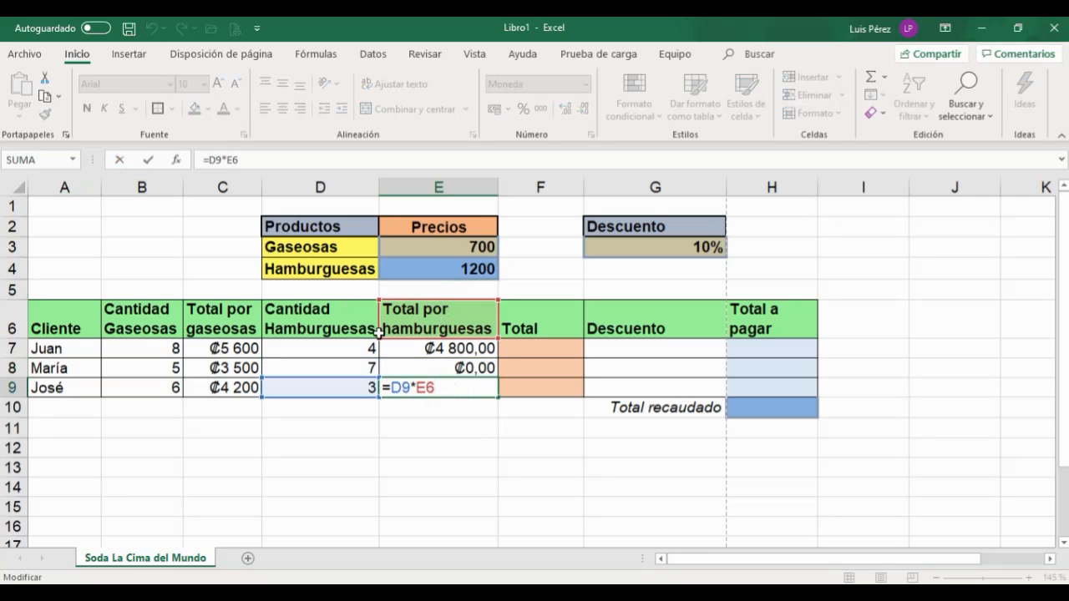
click(148, 159)
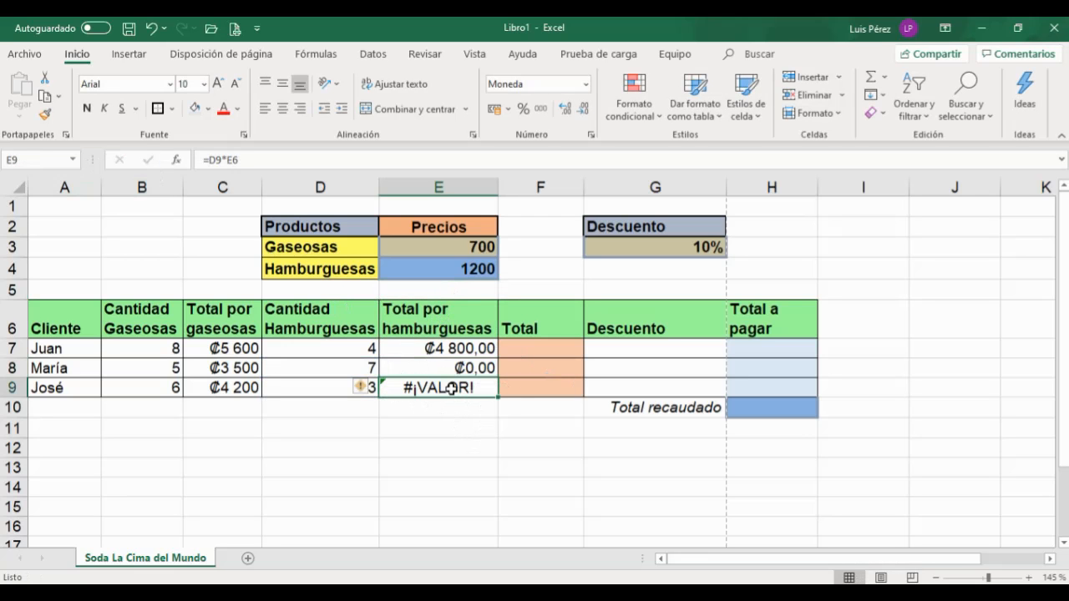
Step: Clear the hamburger total formulas from E7:E9
drag(469, 349, 470, 387)
key(Delete)
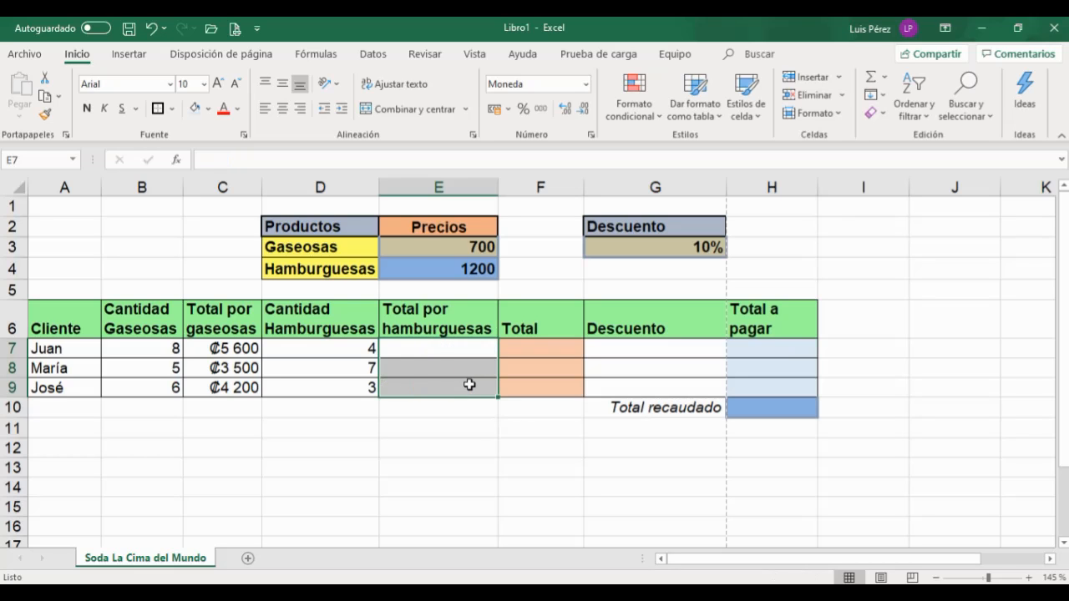
Step: Enter =D7*E4 in E7 to multiply the first customer's hamburger quantity by the hamburger price
click(425, 351)
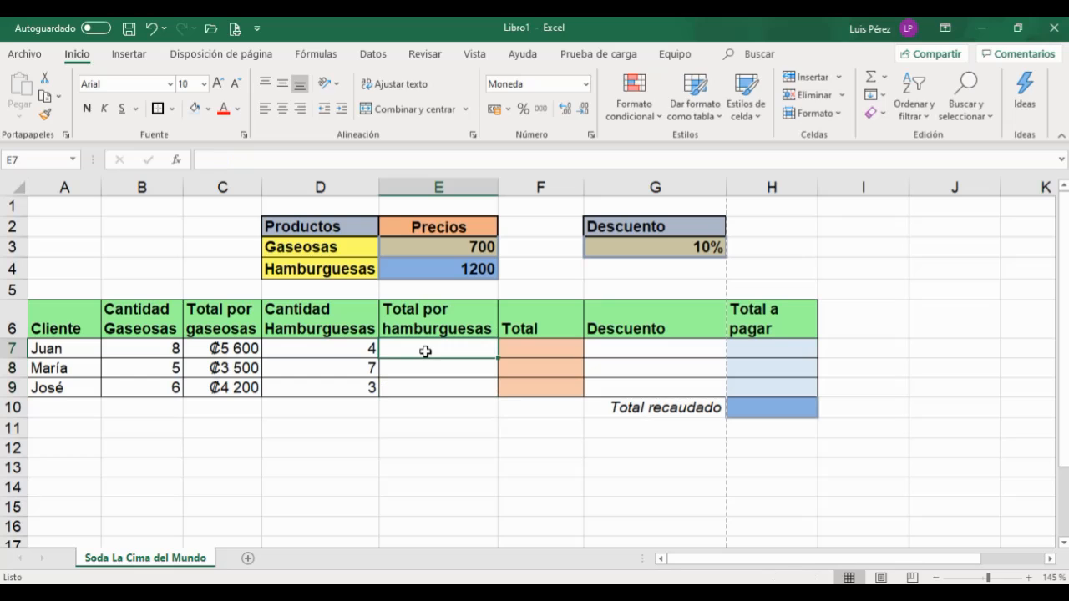
text(=)
click(352, 354)
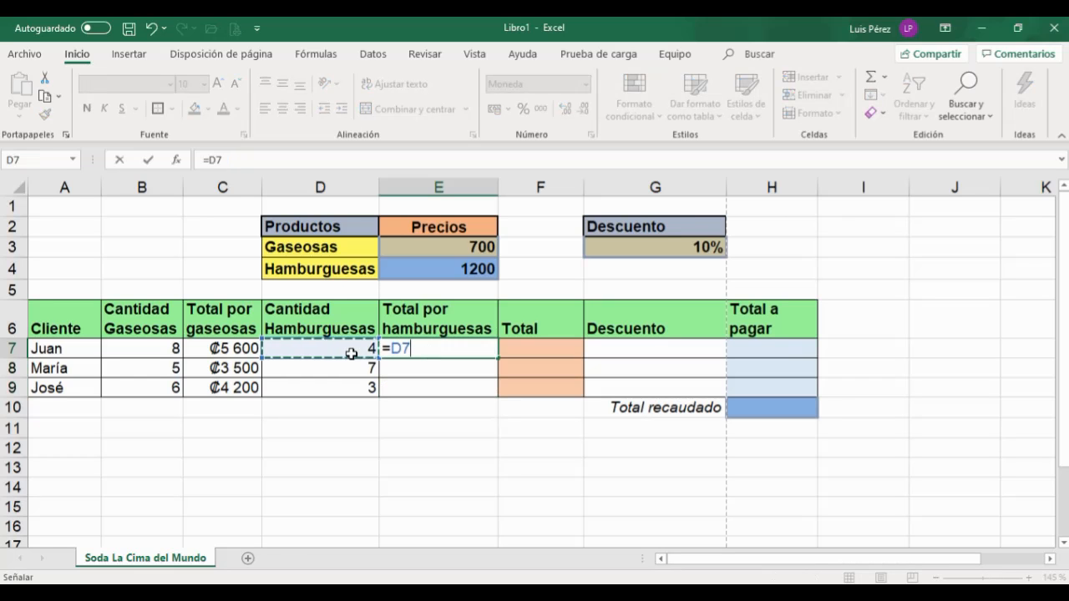
text(*)
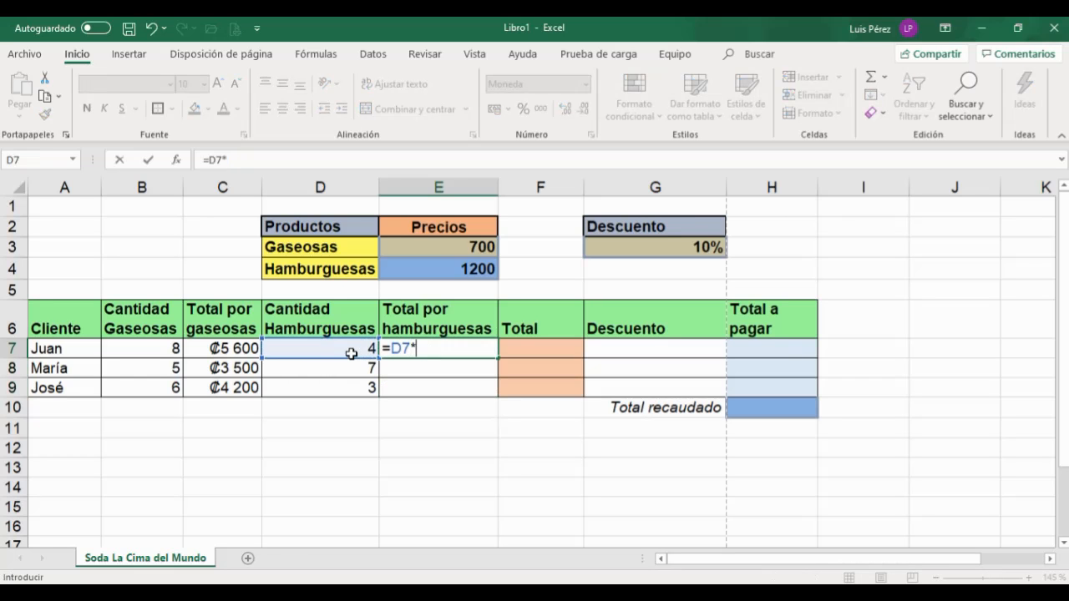
click(492, 266)
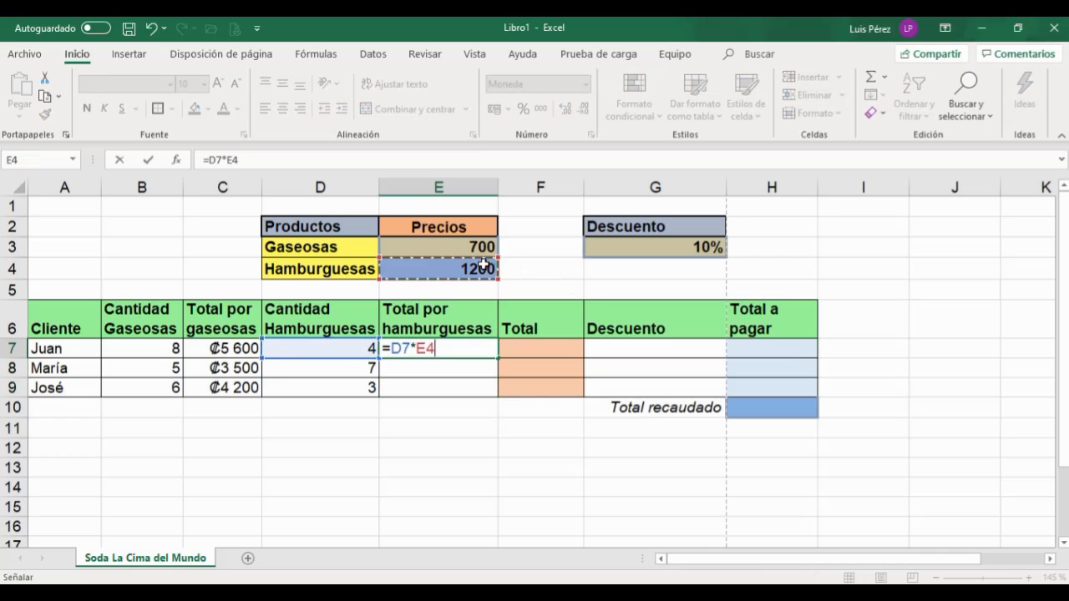
click(147, 159)
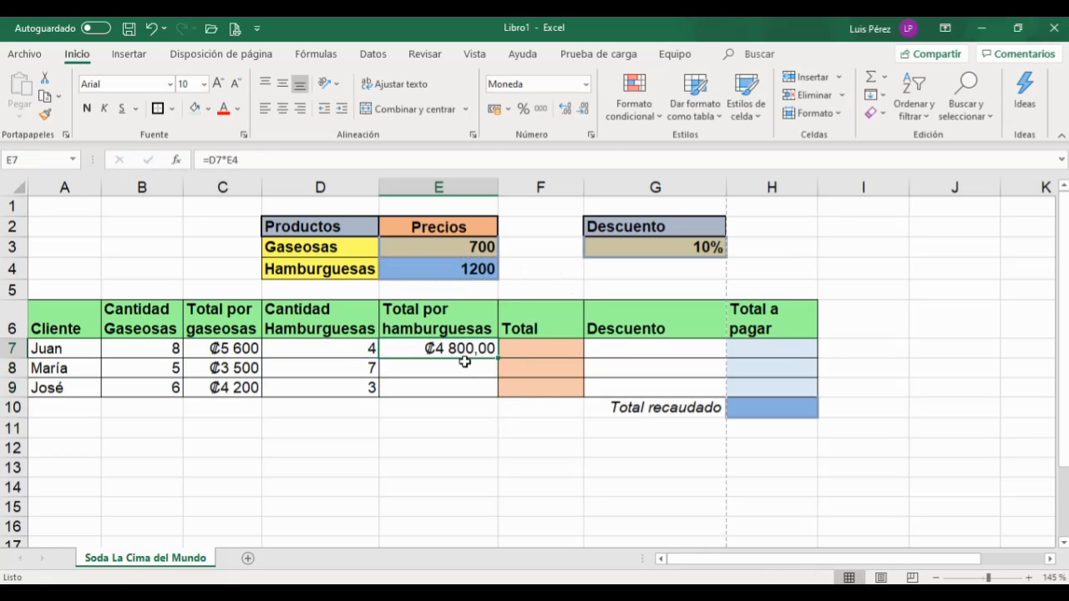
Step: Enter =D8*E4 in E8 to multiply the second customer's hamburger quantity by the hamburger price
click(465, 364)
text(=)
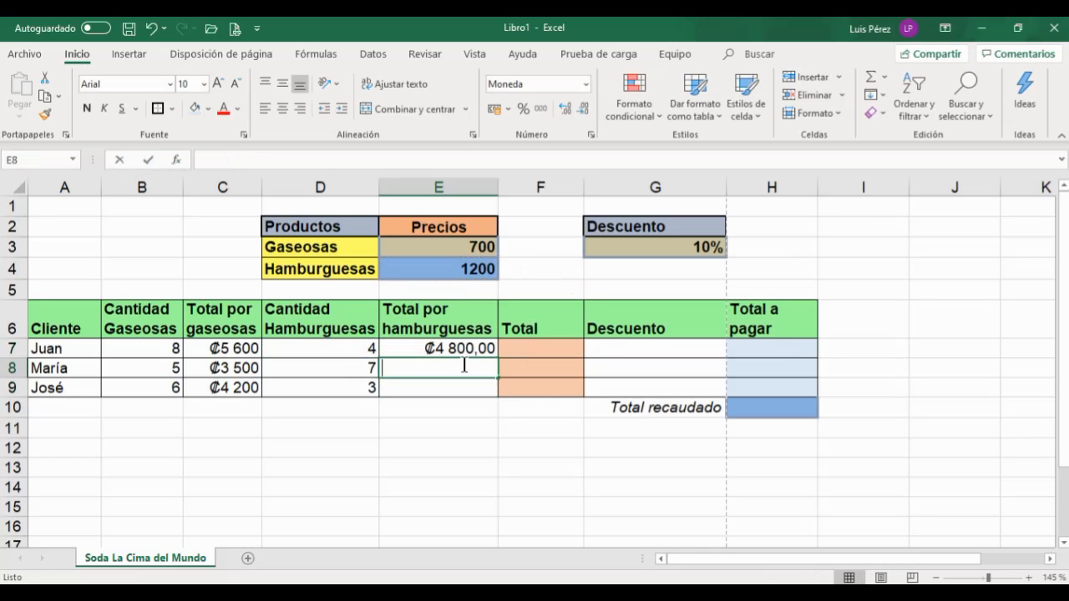
click(348, 369)
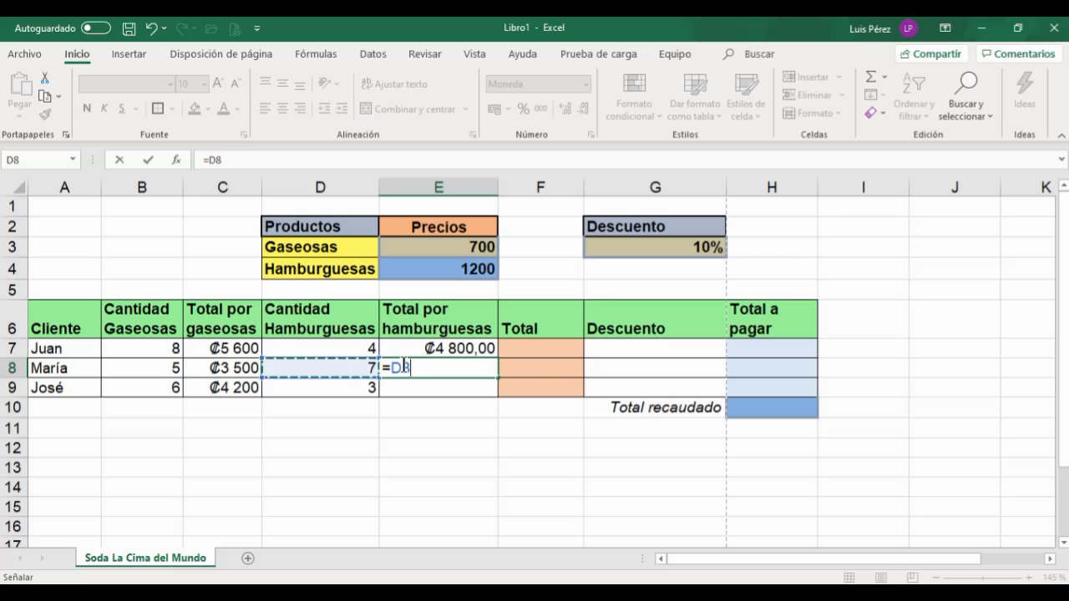
text(*)
click(476, 269)
click(146, 158)
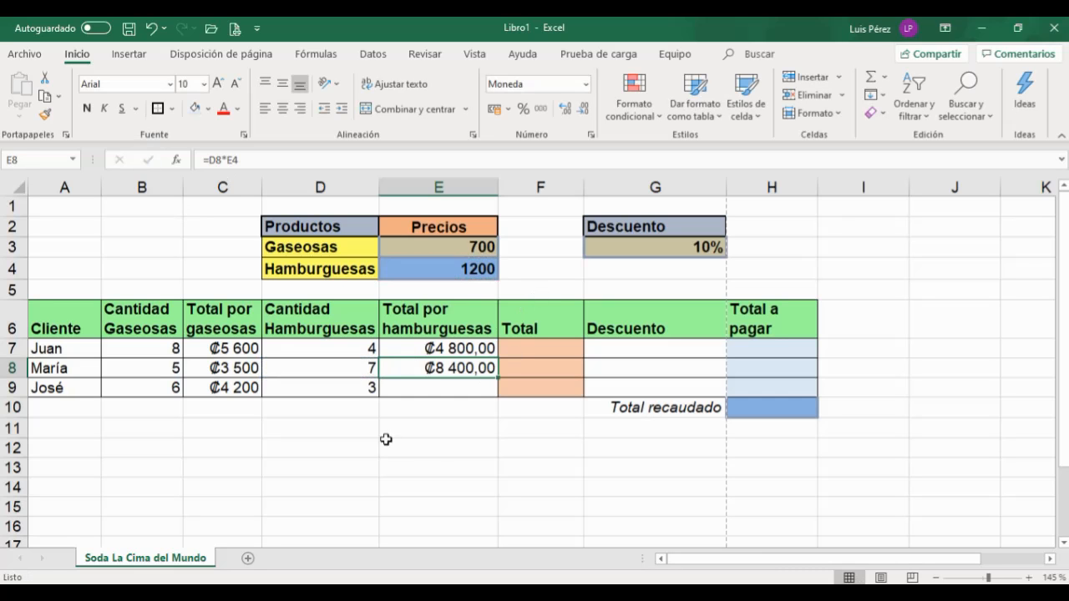
Step: Enter =D9*E4 in E9 to multiply the third customer's hamburger quantity by the hamburger price
click(418, 390)
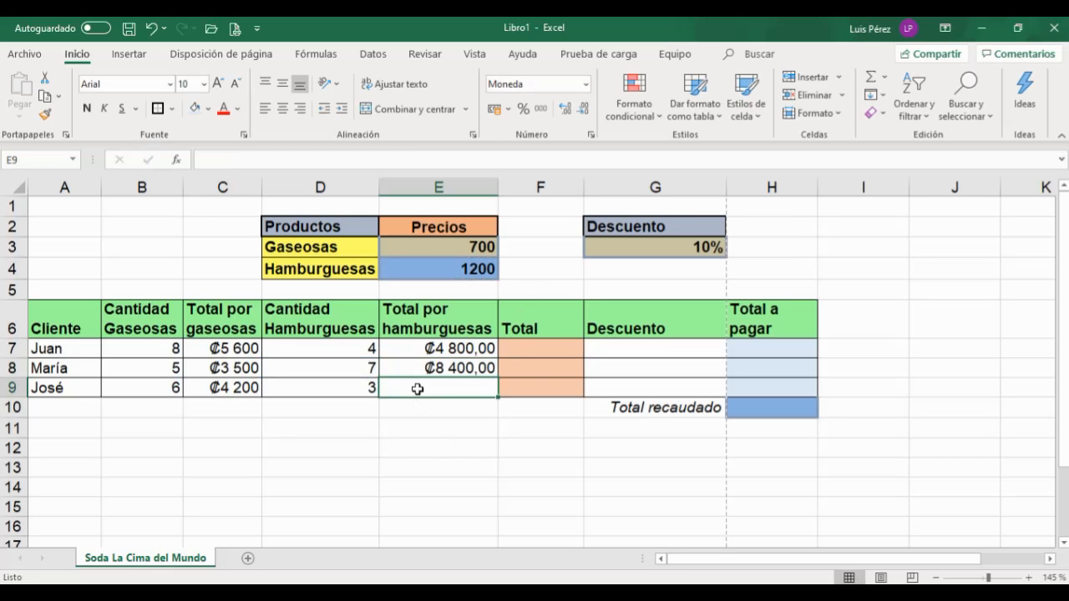
text(=)
click(331, 393)
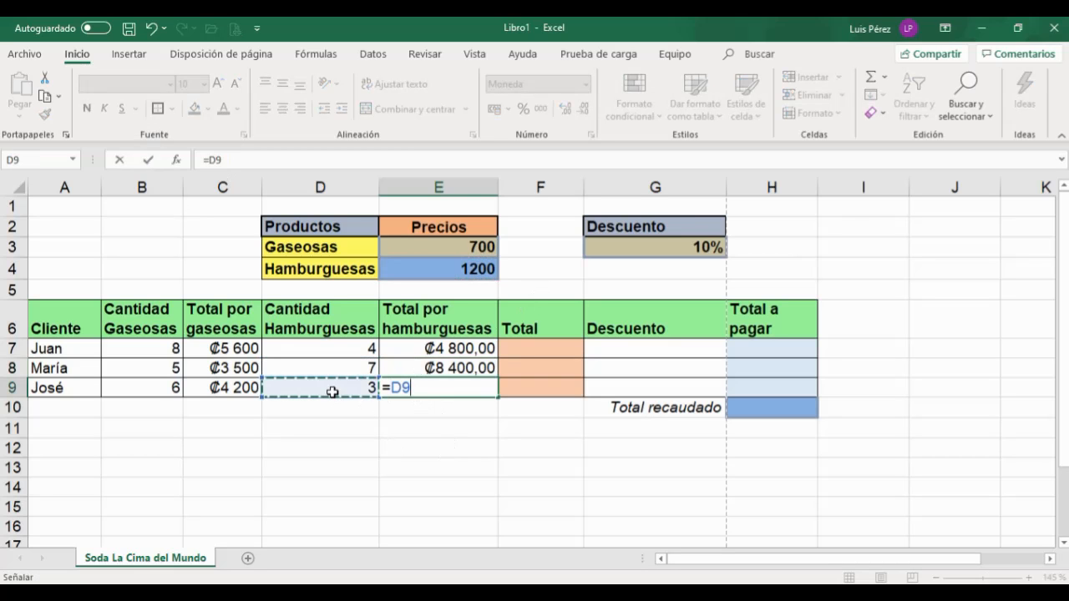
text(*)
click(463, 266)
click(147, 157)
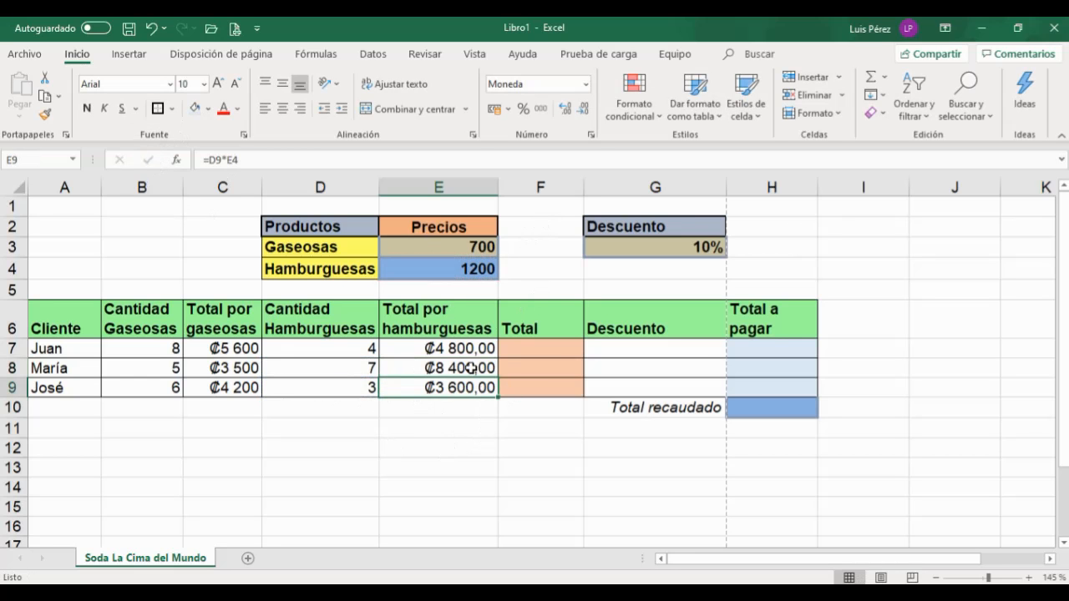
Step: Clear the three hamburger total formulas in E7:E9
click(445, 357)
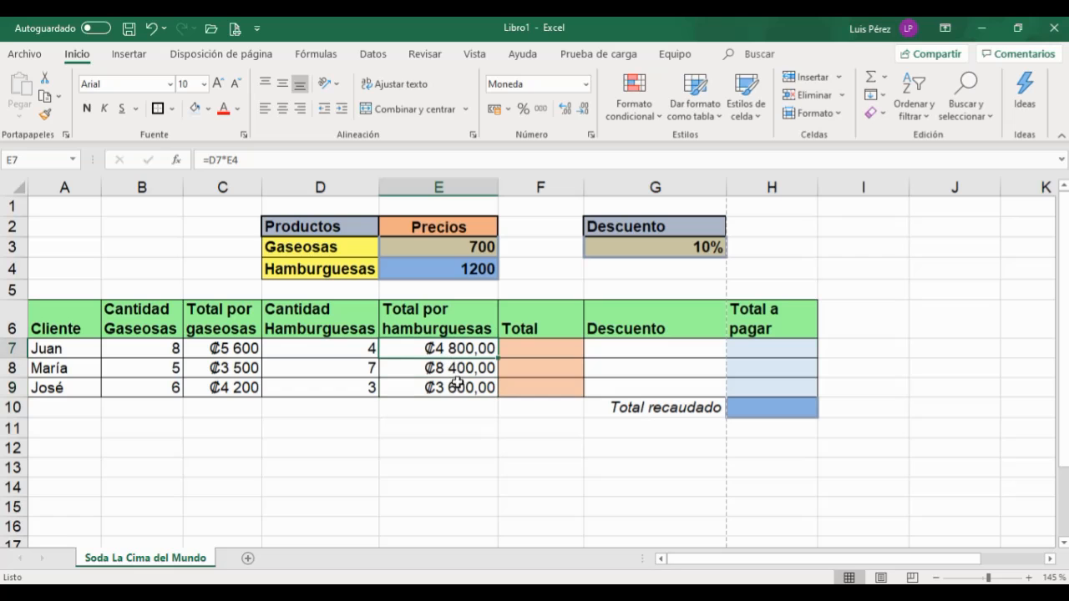
drag(462, 349, 456, 390)
key(Delete)
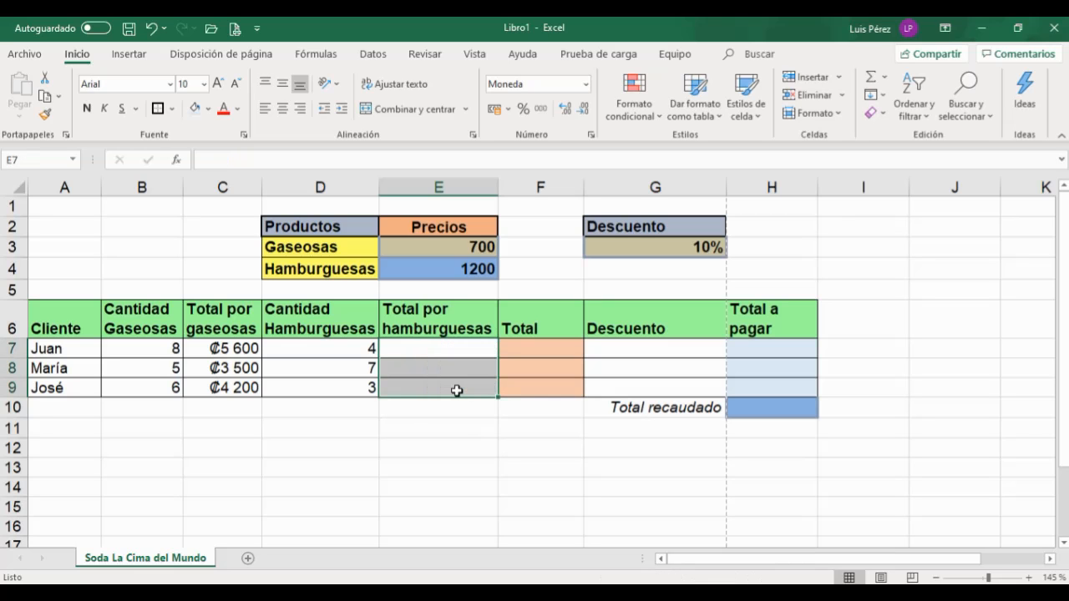
Step: Enter =D7*$E$4 in E7 with an absolute reference to the hamburger price, and fill the formula down to E9
click(430, 355)
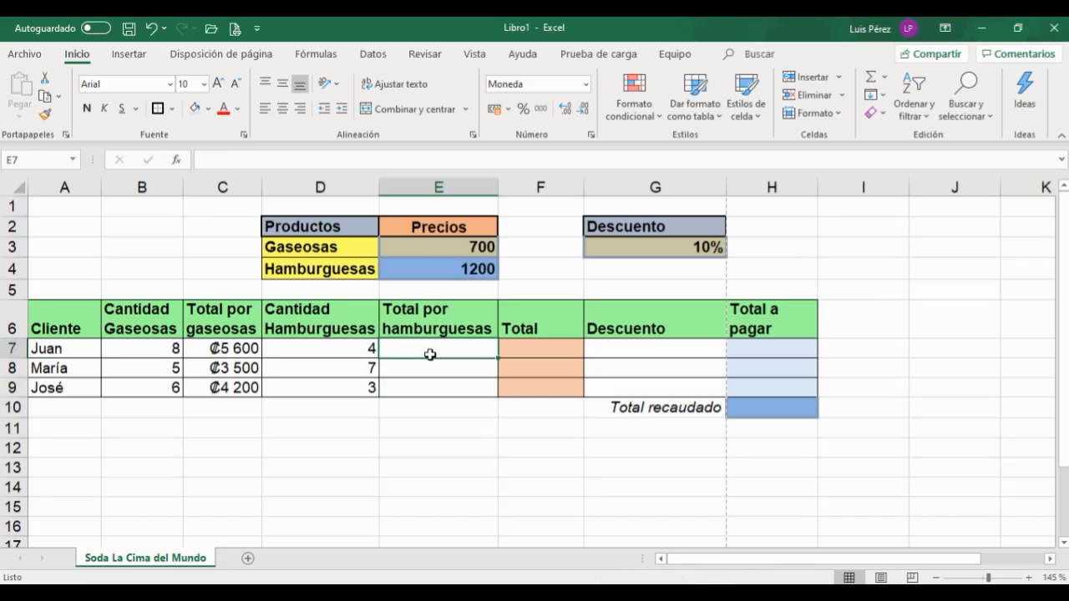
text(=)
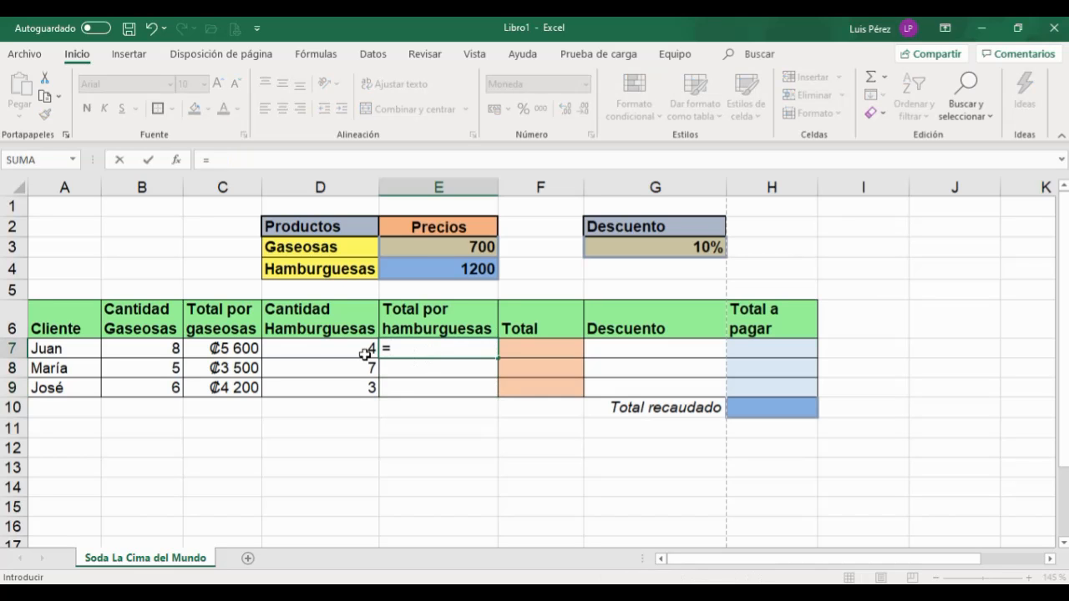
click(322, 353)
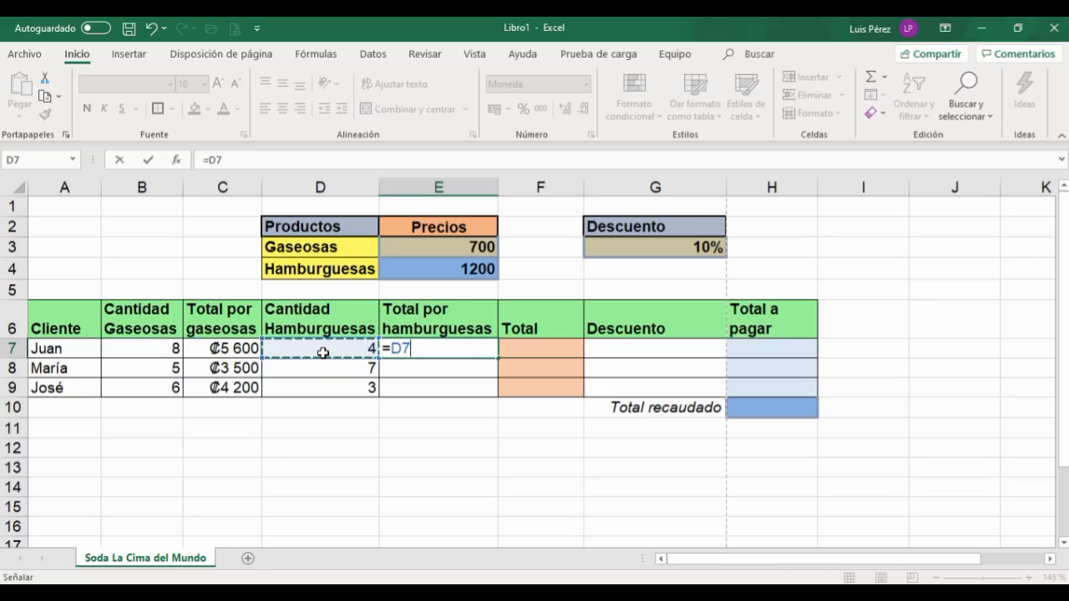
text(*)
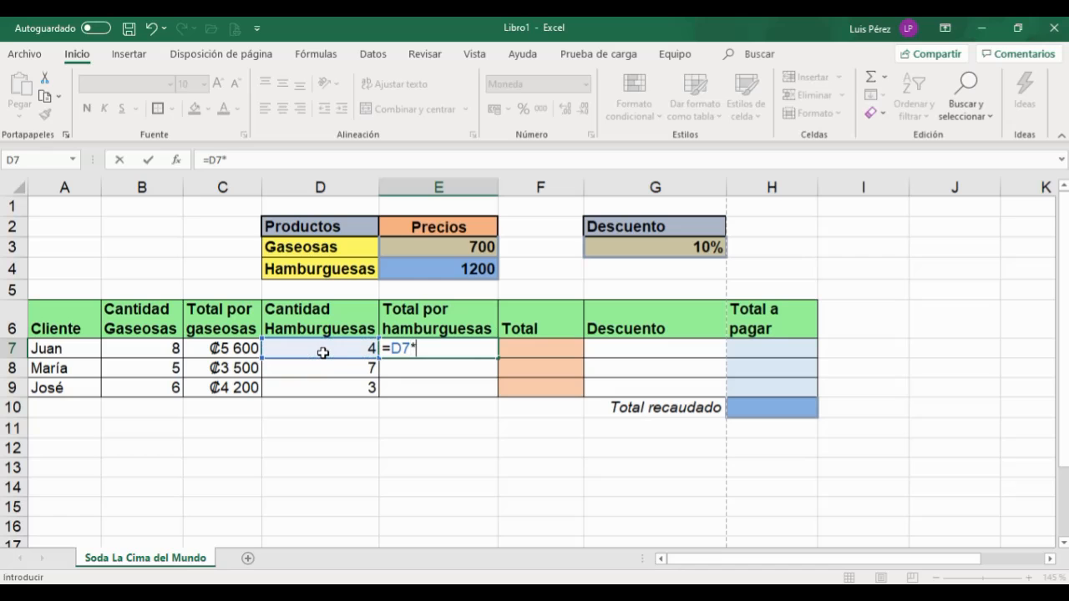
click(437, 273)
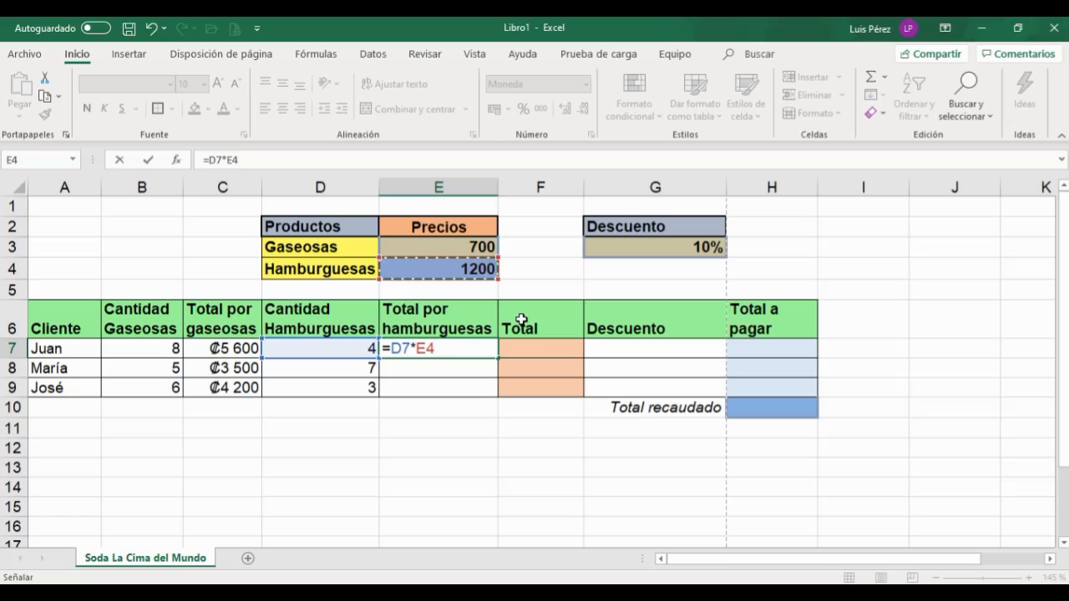
key(F4)
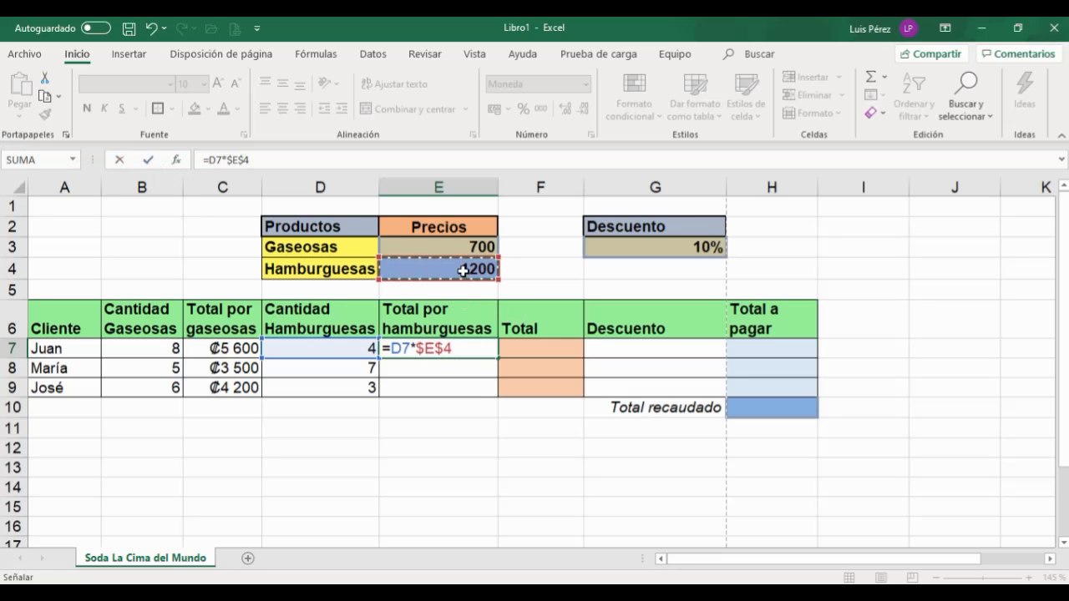
click(148, 159)
drag(492, 374, 484, 395)
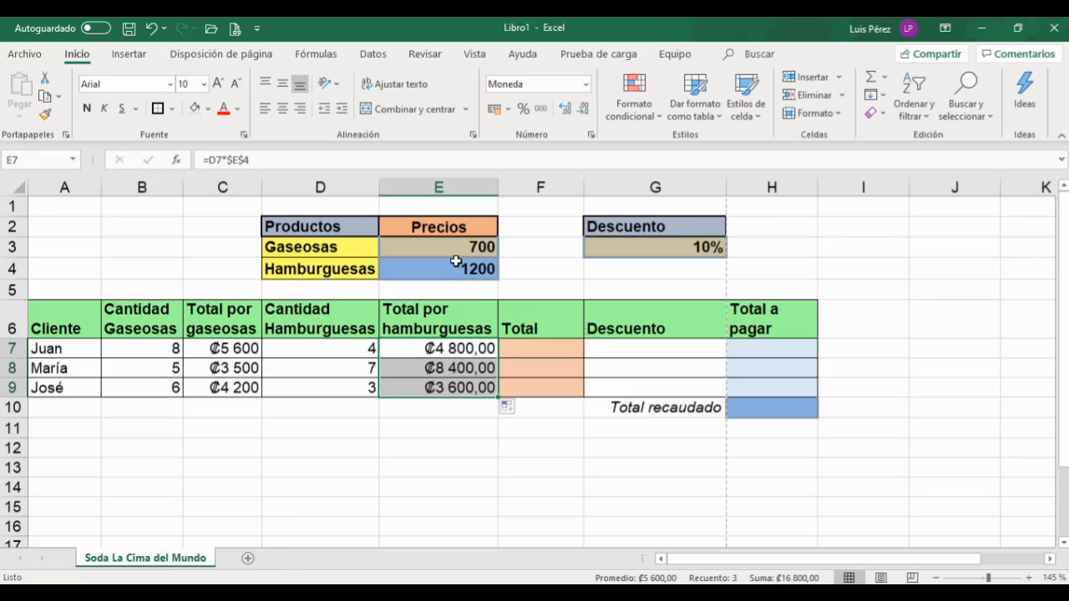
Step: Trace the dependents of the hamburger price in E4
click(454, 271)
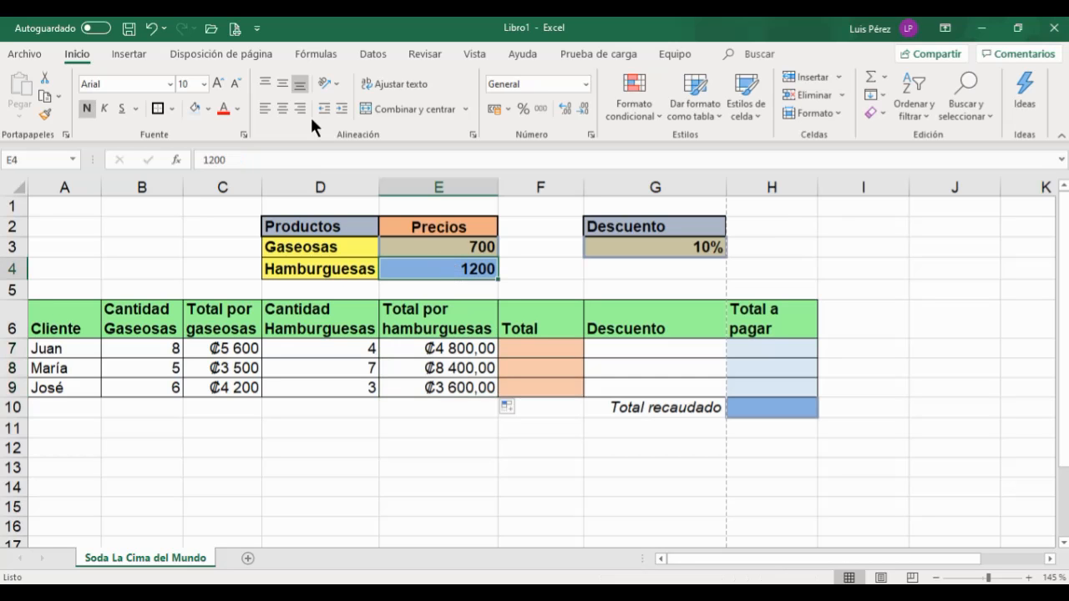
click(316, 53)
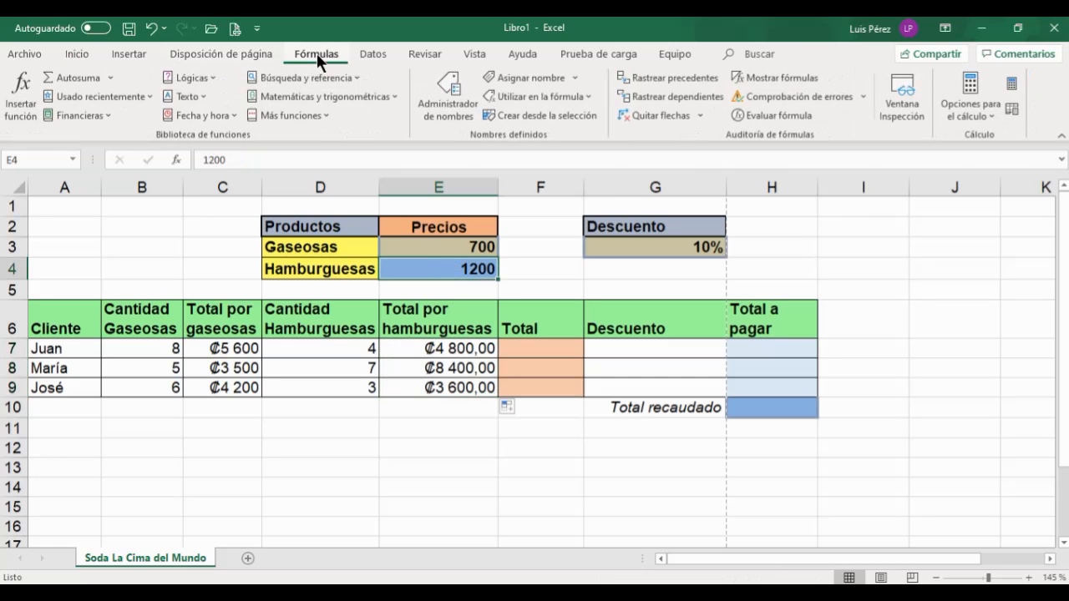
click(666, 95)
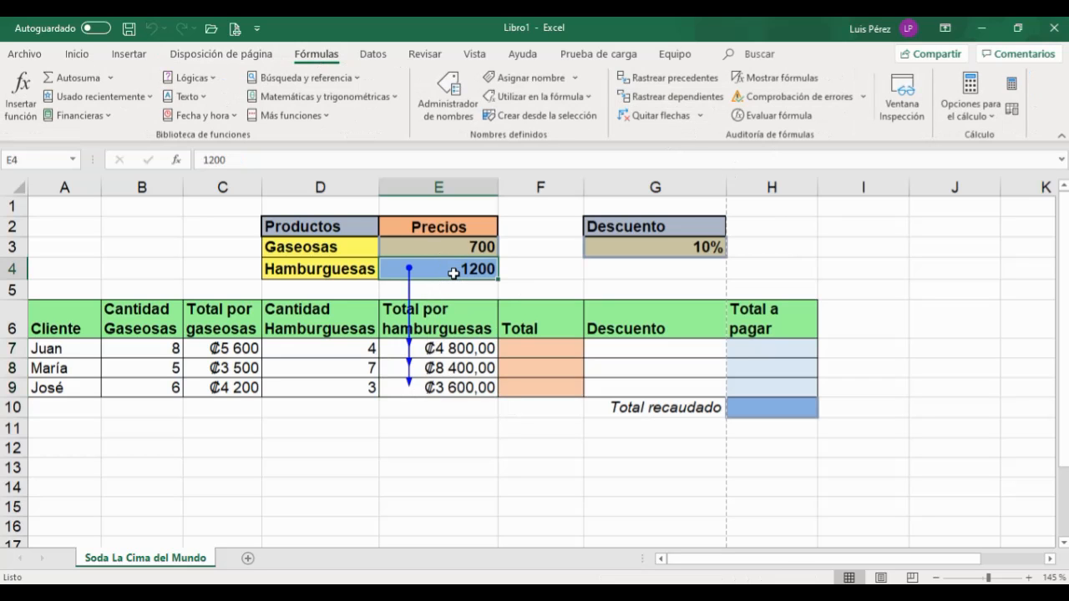
Step: Try a hamburger price of 0 in E4, undoing the change and removing the trace arrows
text(0)
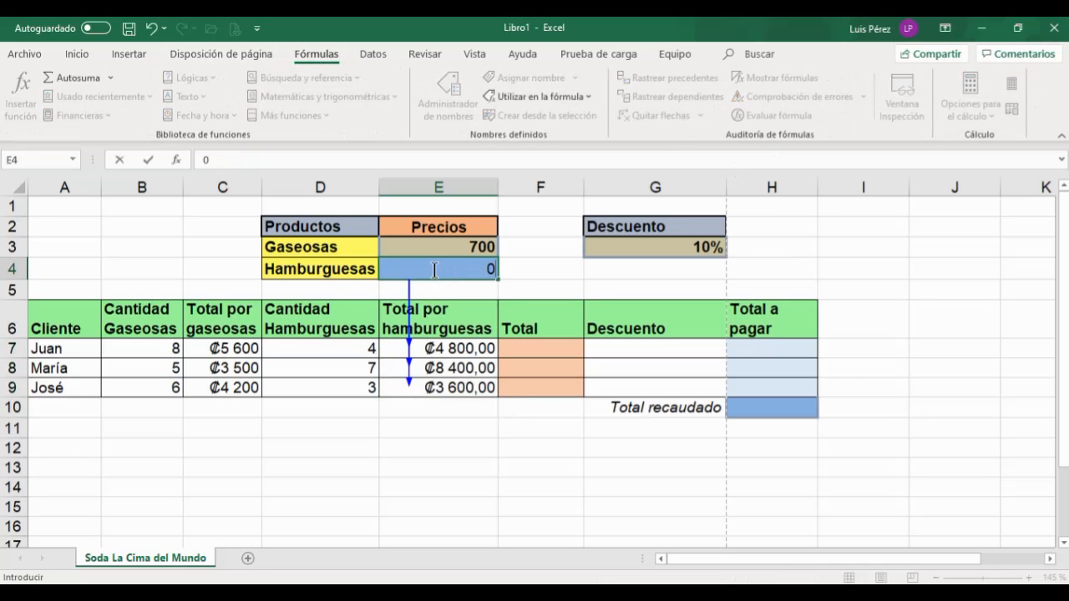
click(146, 159)
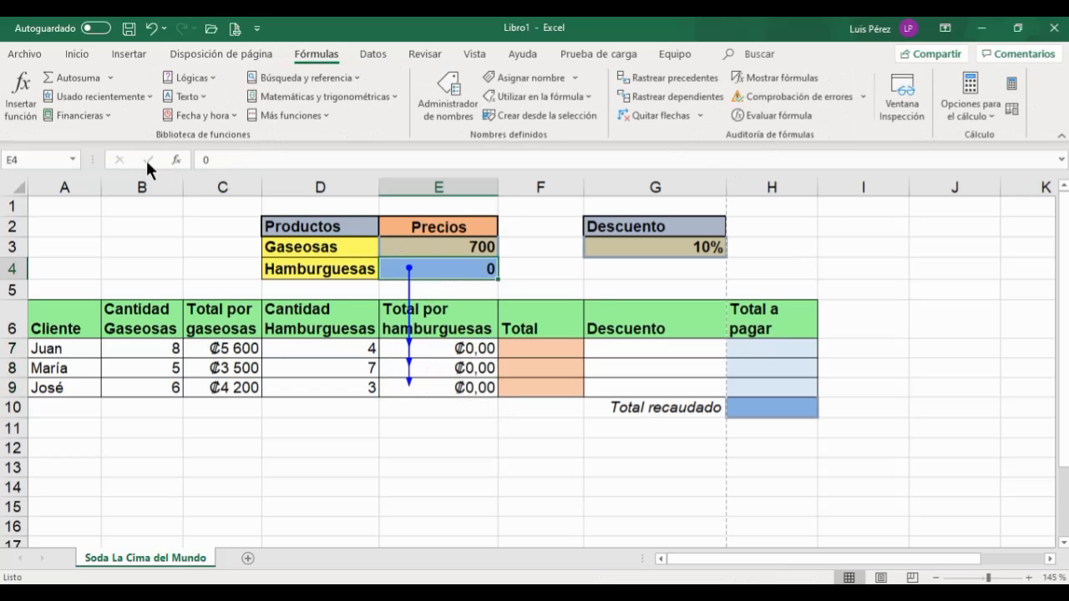
click(151, 29)
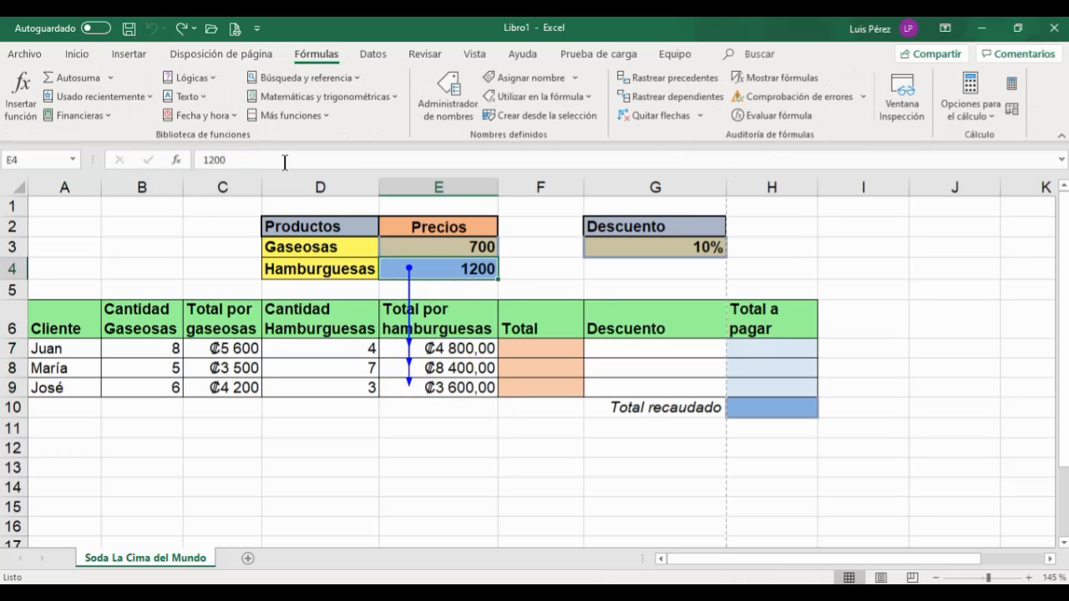
click(649, 112)
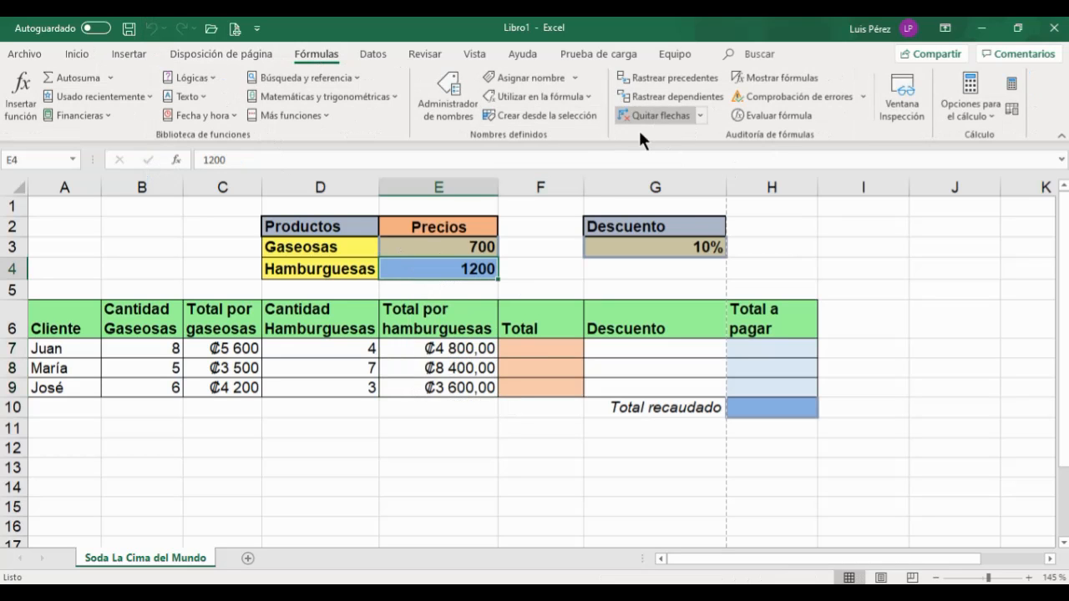
Step: Enter =C7+E7 in F7 to add the soda and hamburger totals, and fill the formula down to F9
click(525, 351)
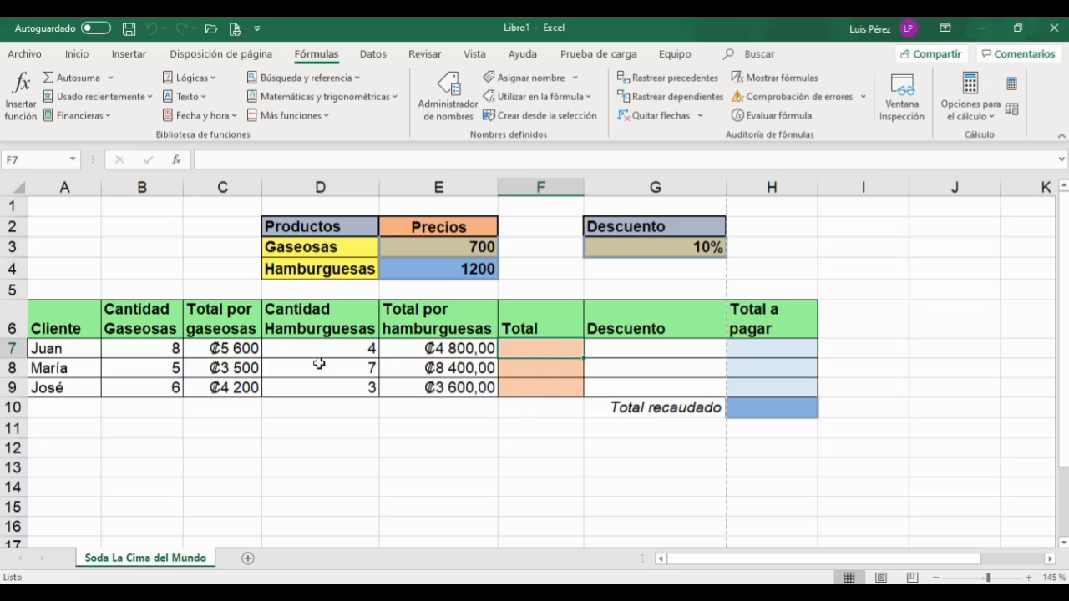
click(233, 350)
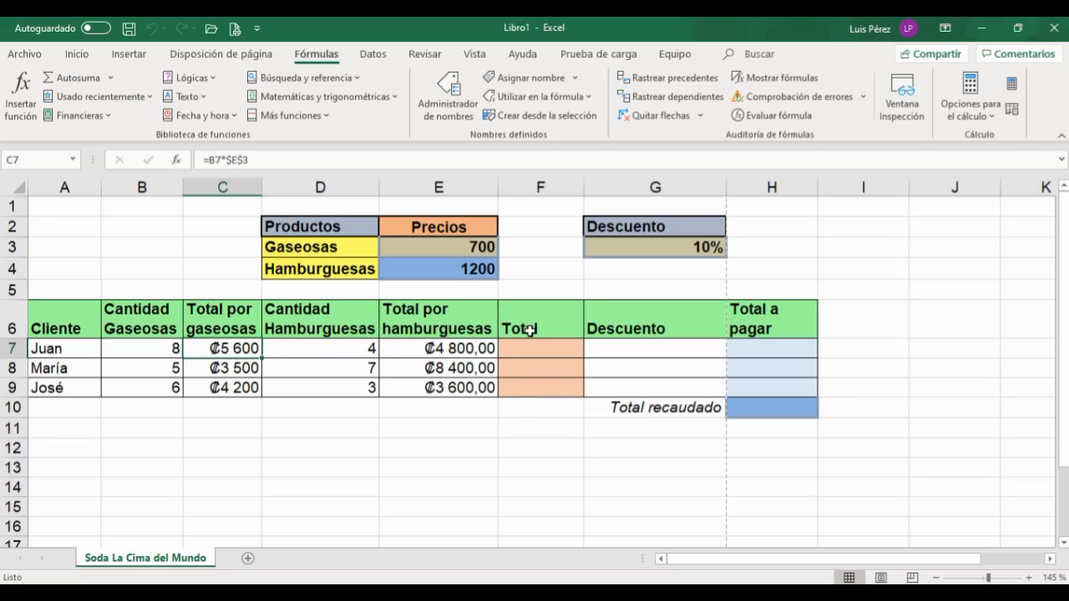
click(474, 347)
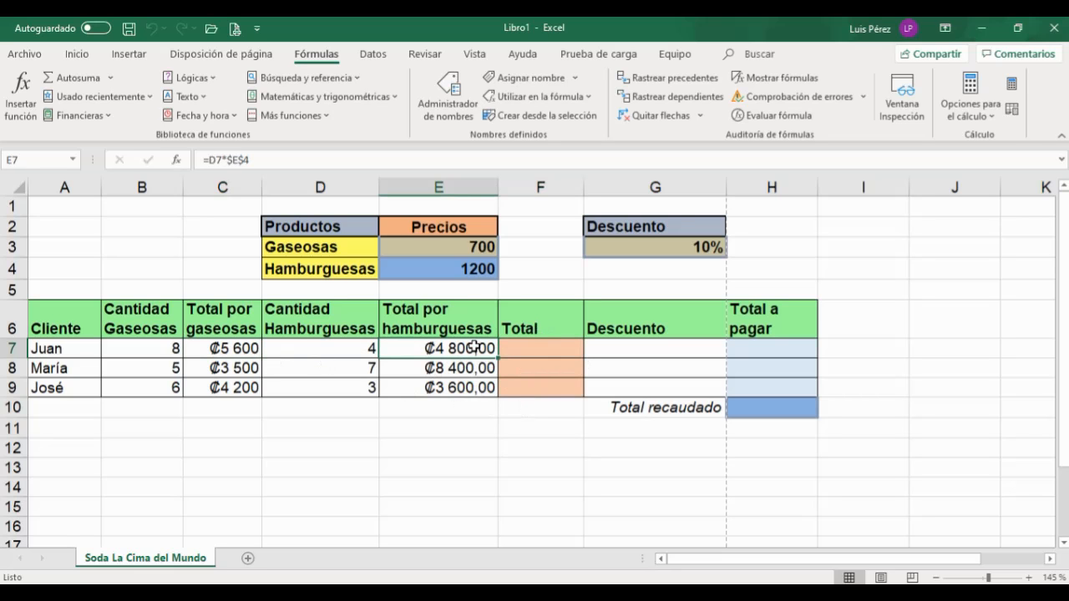
click(541, 349)
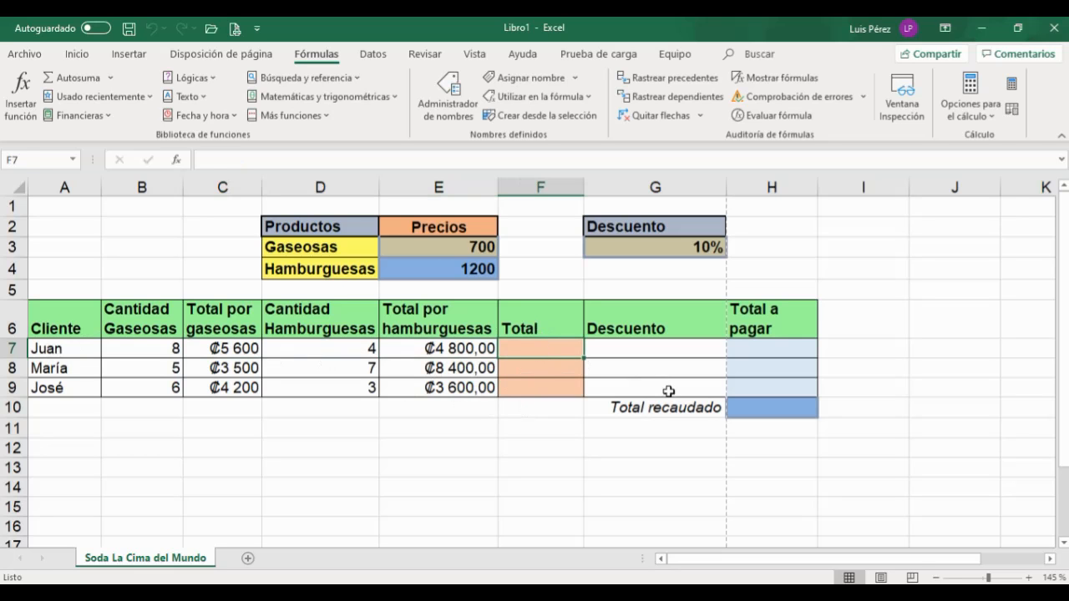
text(=)
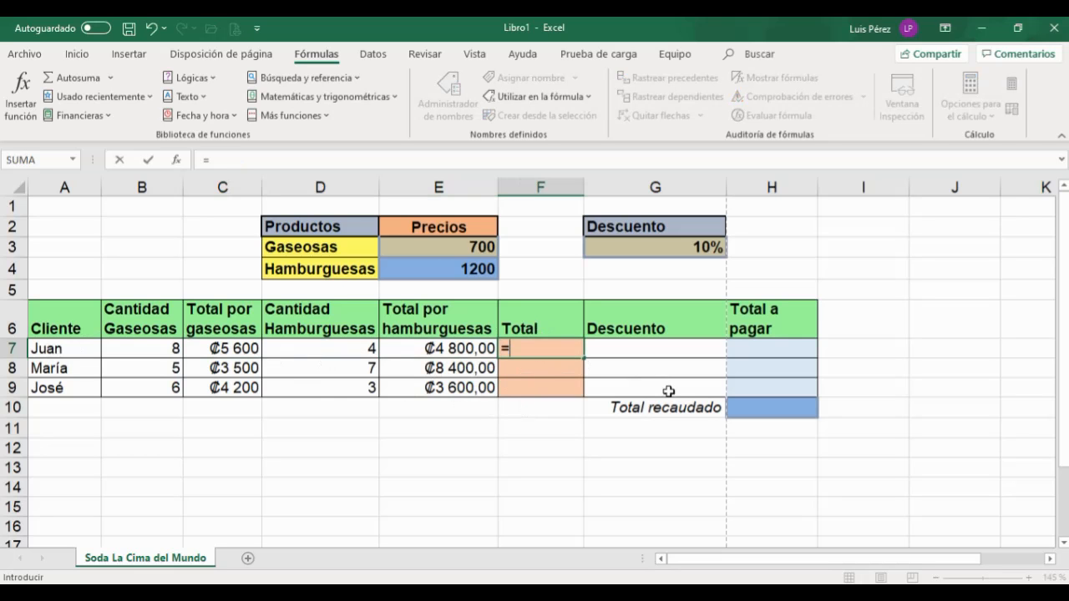
click(233, 351)
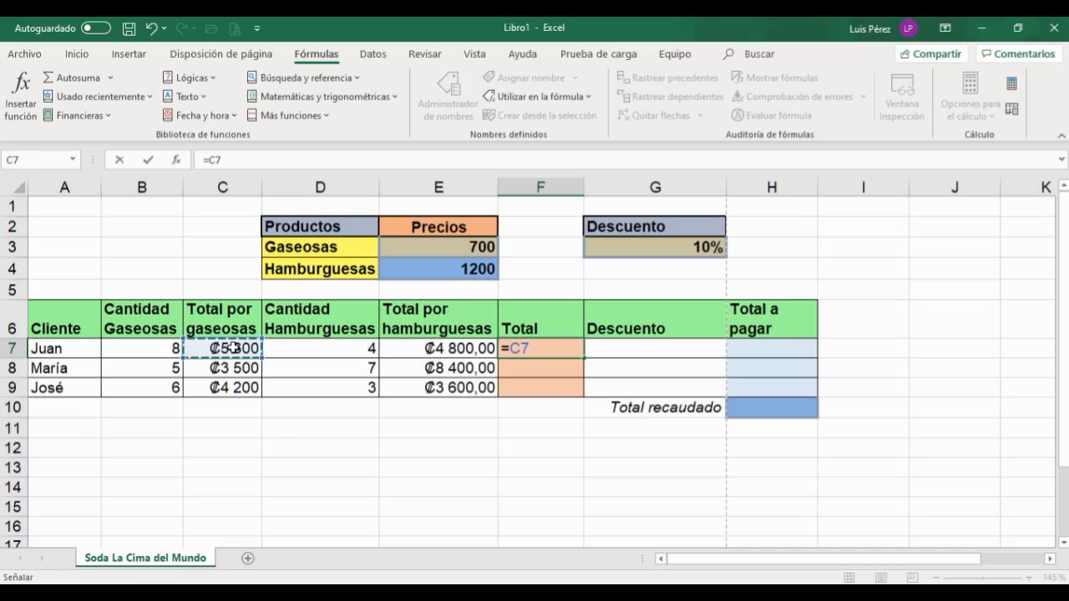
text(+)
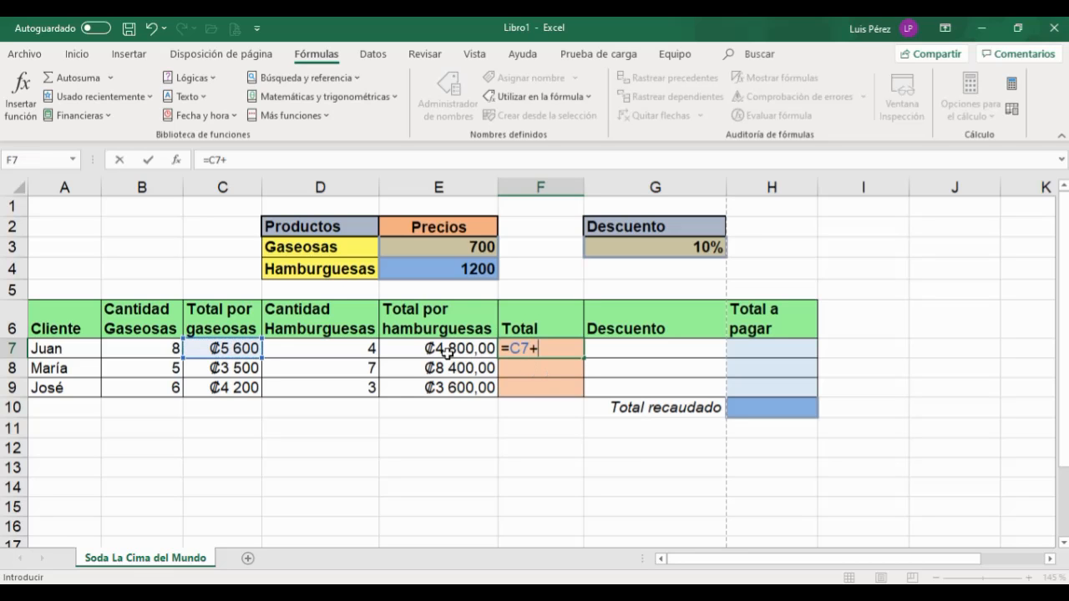
click(448, 353)
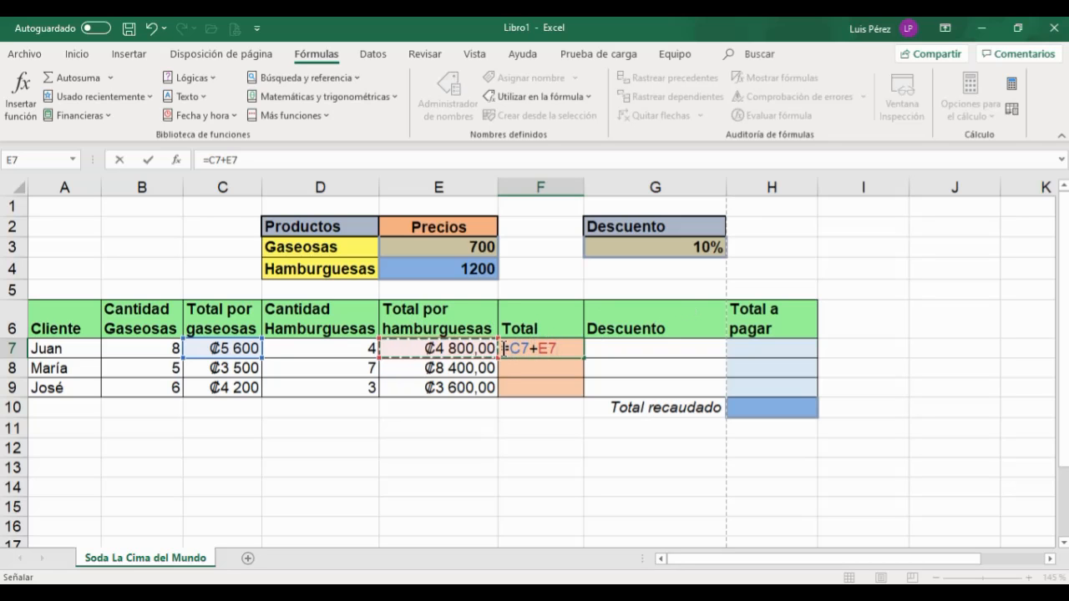
click(147, 159)
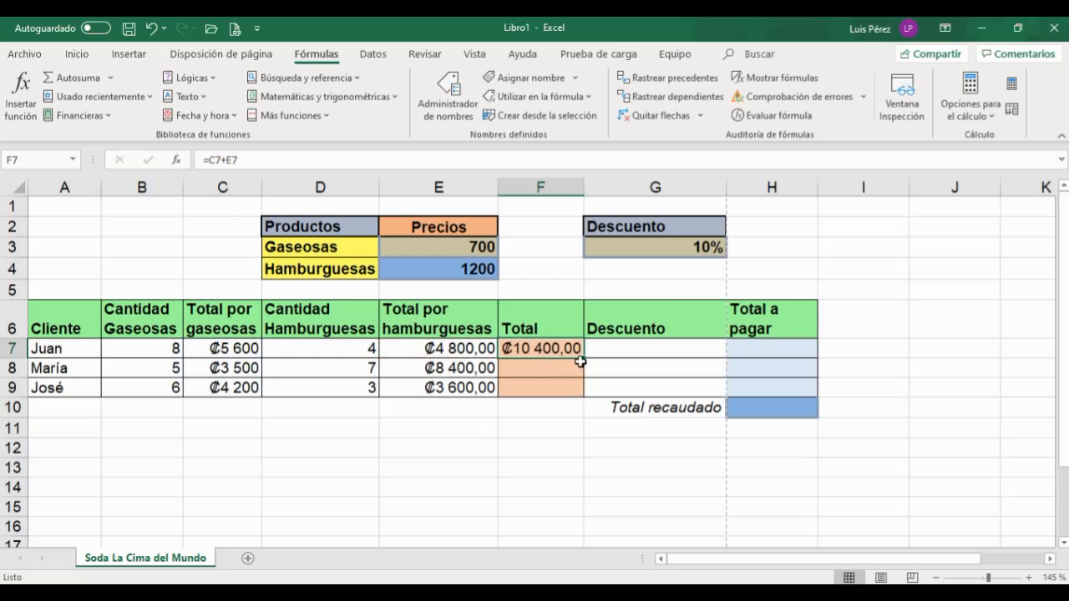
drag(583, 357, 562, 400)
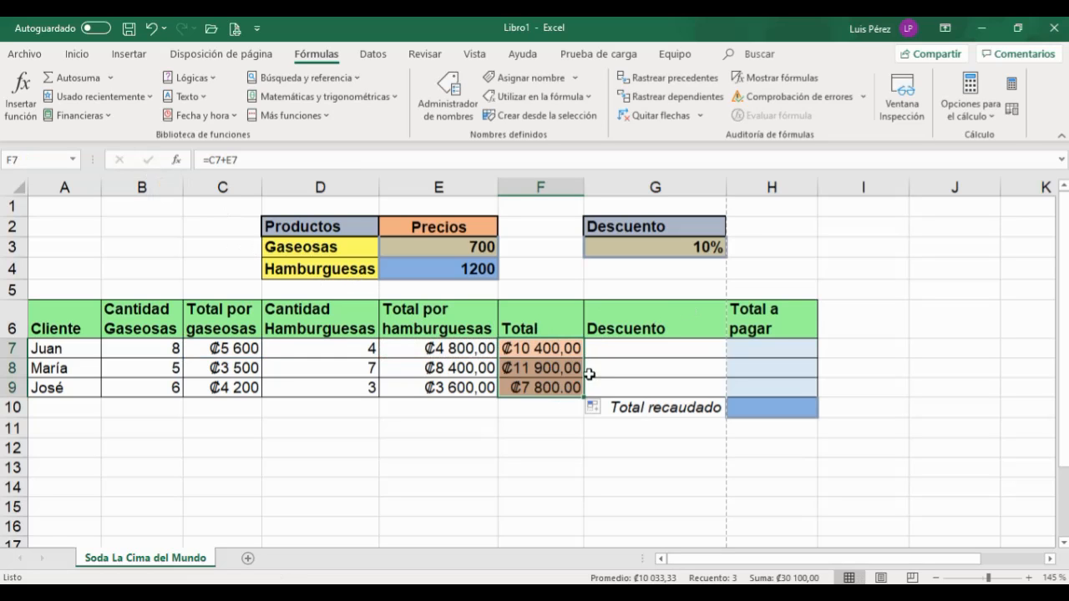
Step: Enter =F7*$G$3 in G7 to calculate the first customer's discount with an absolute reference to the discount rate
click(605, 349)
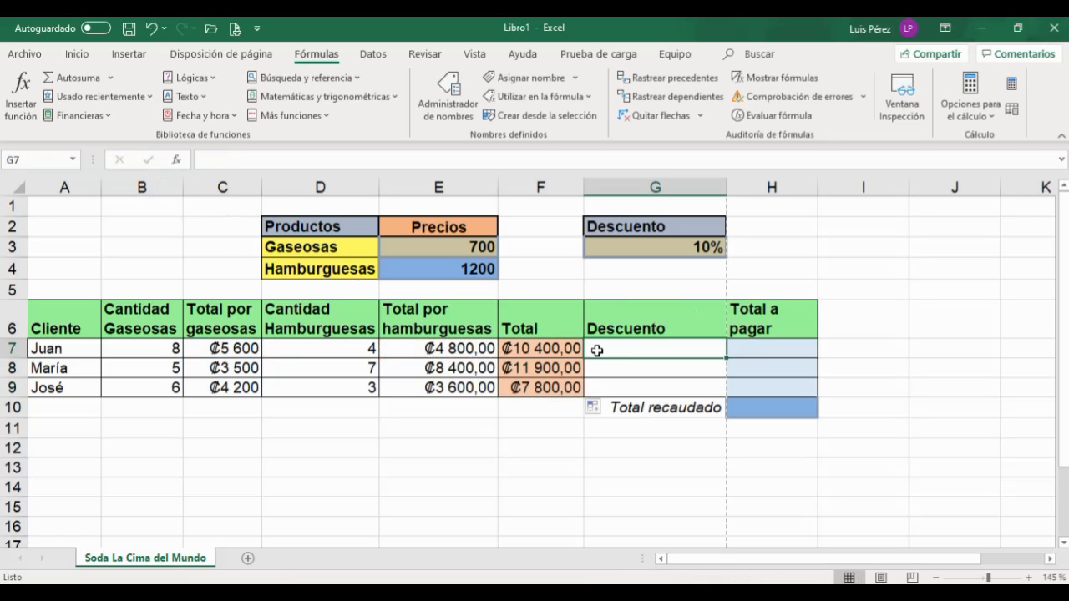
click(676, 245)
click(648, 347)
click(551, 352)
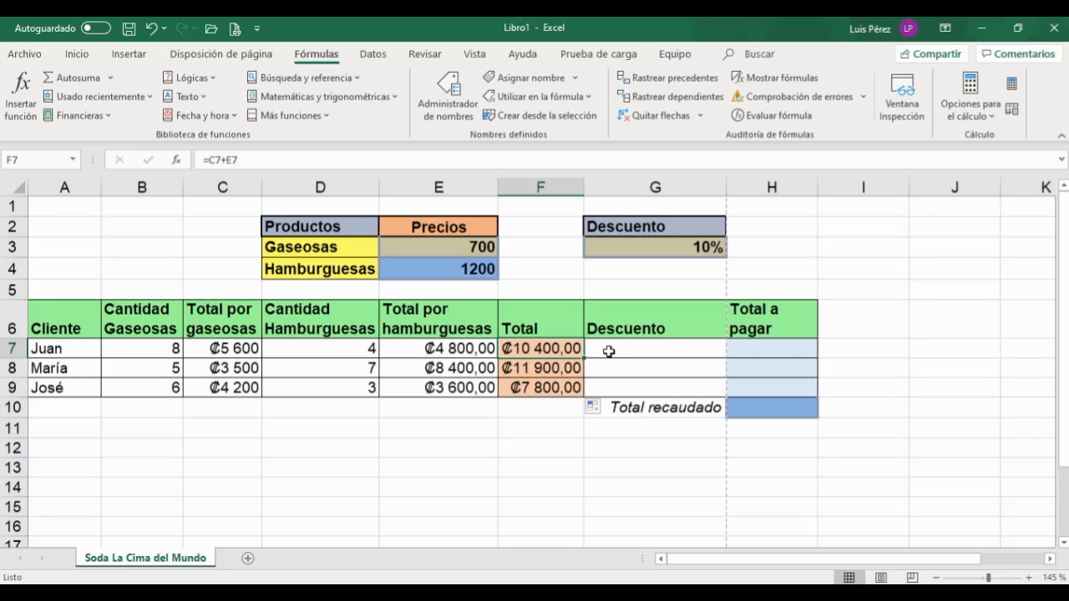
click(609, 352)
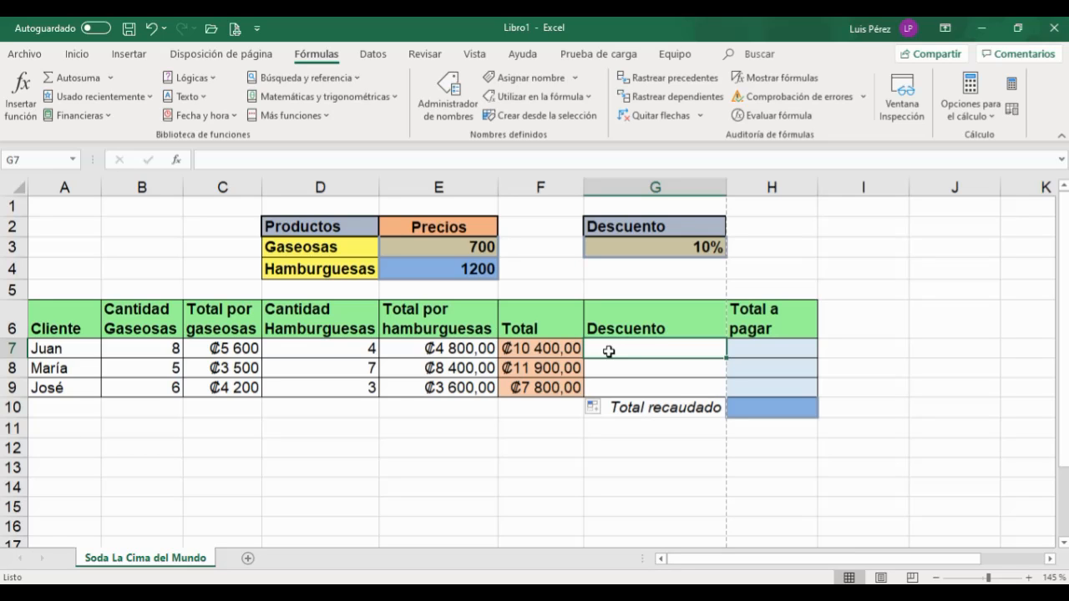
text(=)
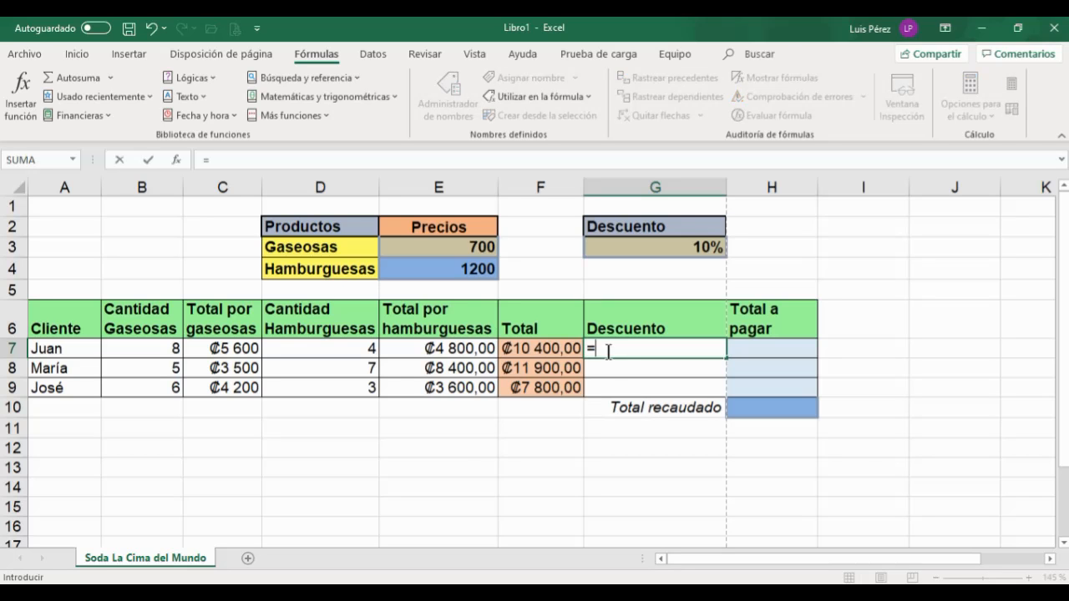
click(538, 352)
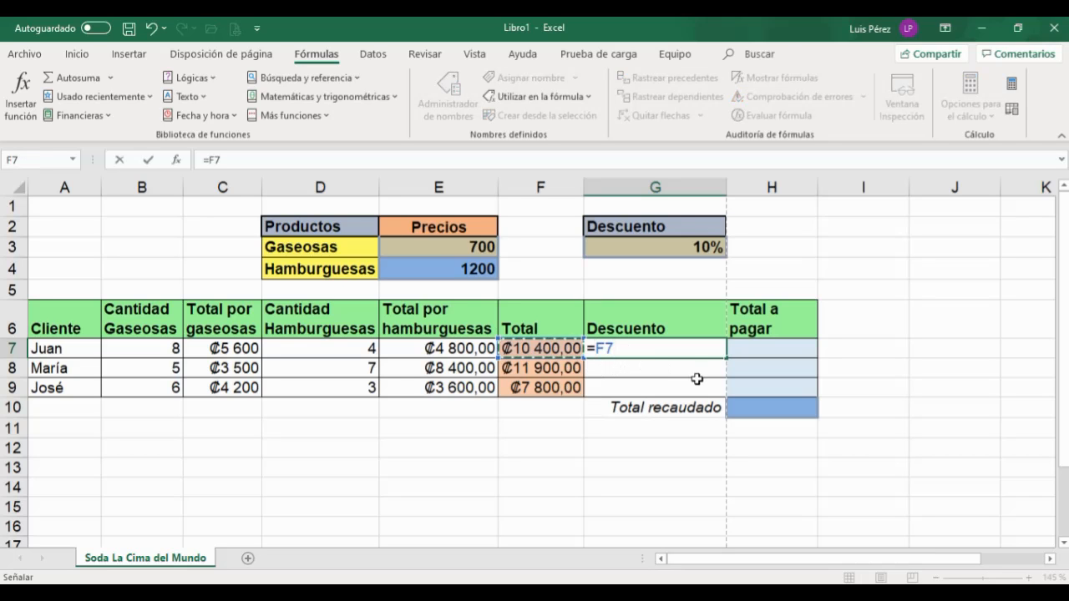
text(*)
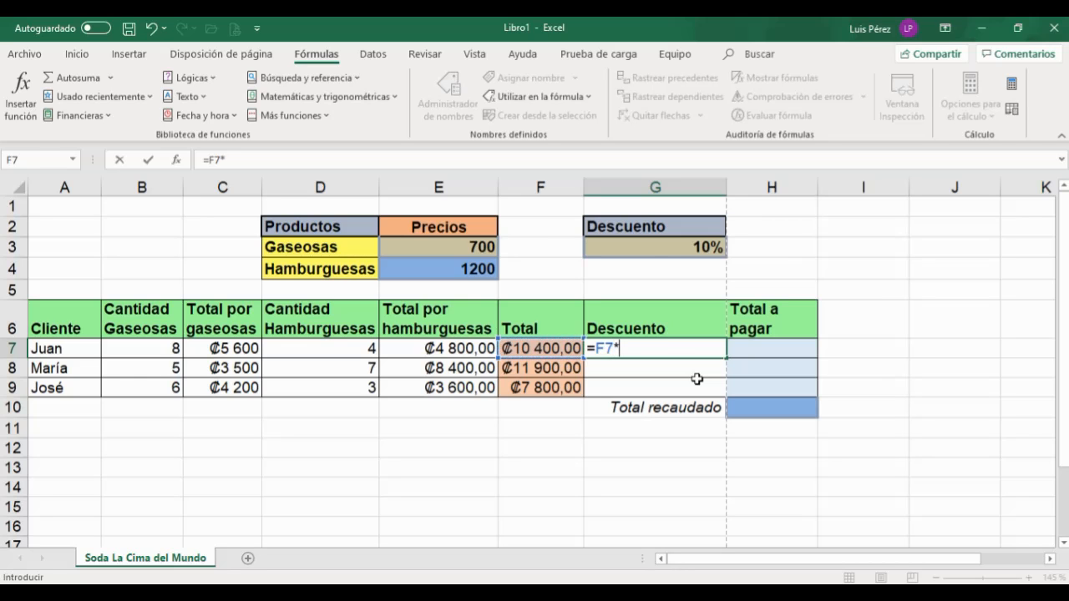
click(661, 249)
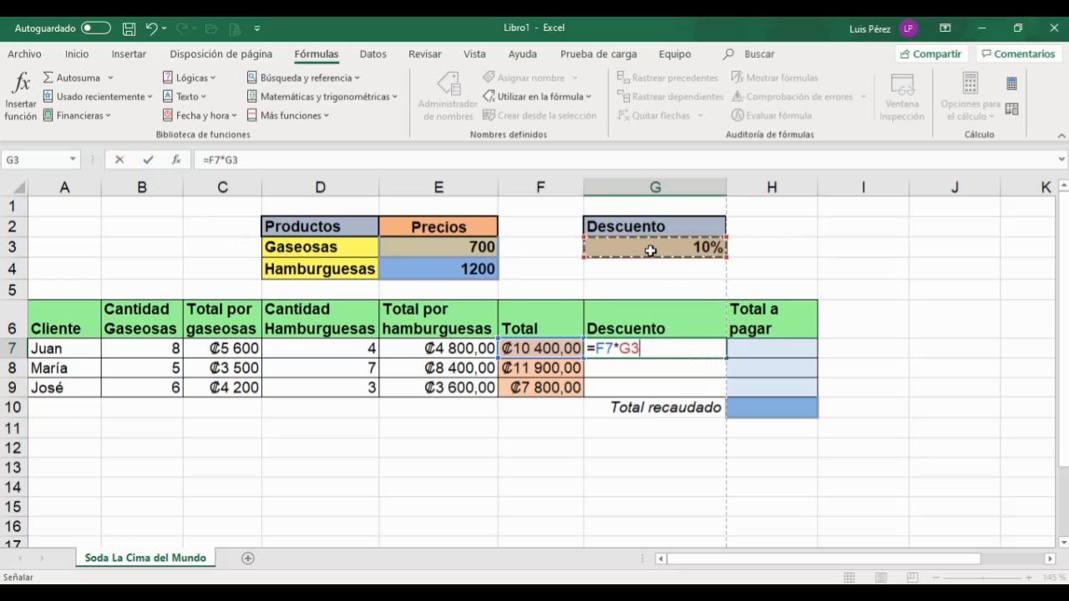
key(F4)
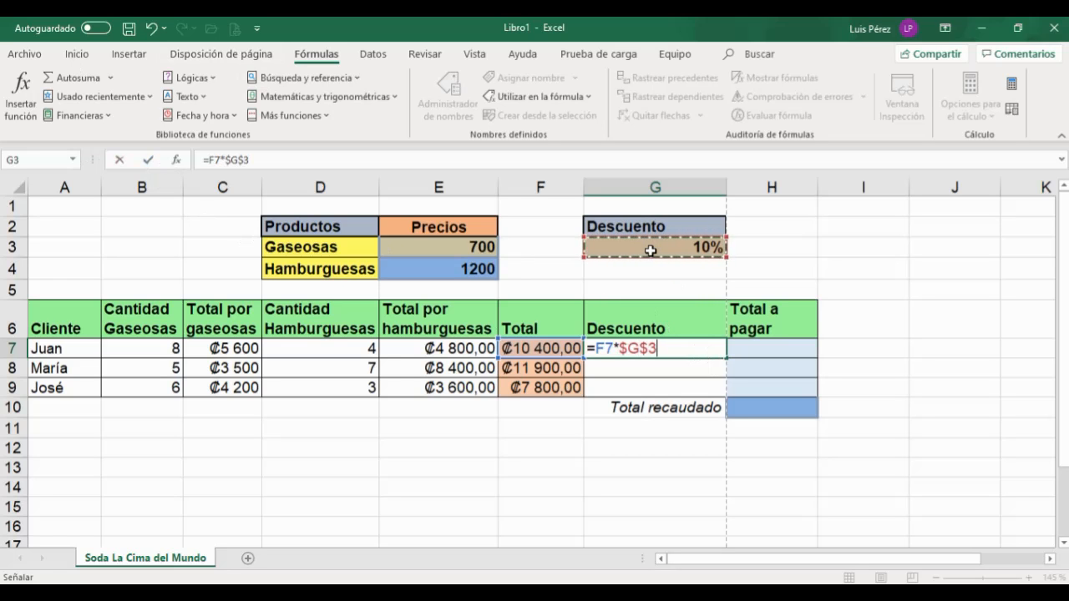
click(147, 159)
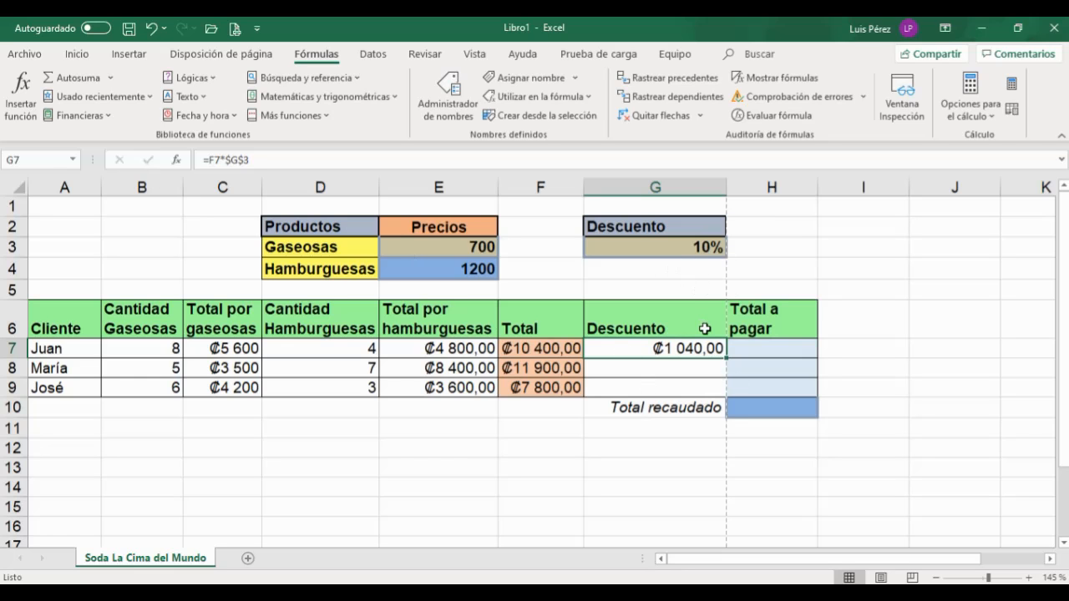
Step: Fill the discount formula from G7 down to G9
drag(726, 359, 715, 393)
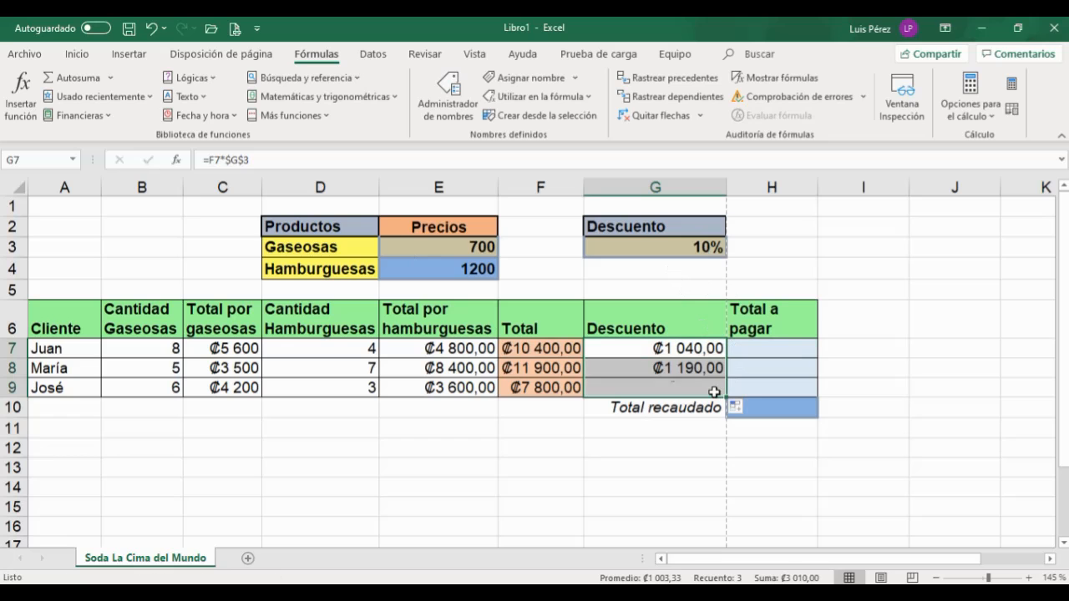
click(763, 350)
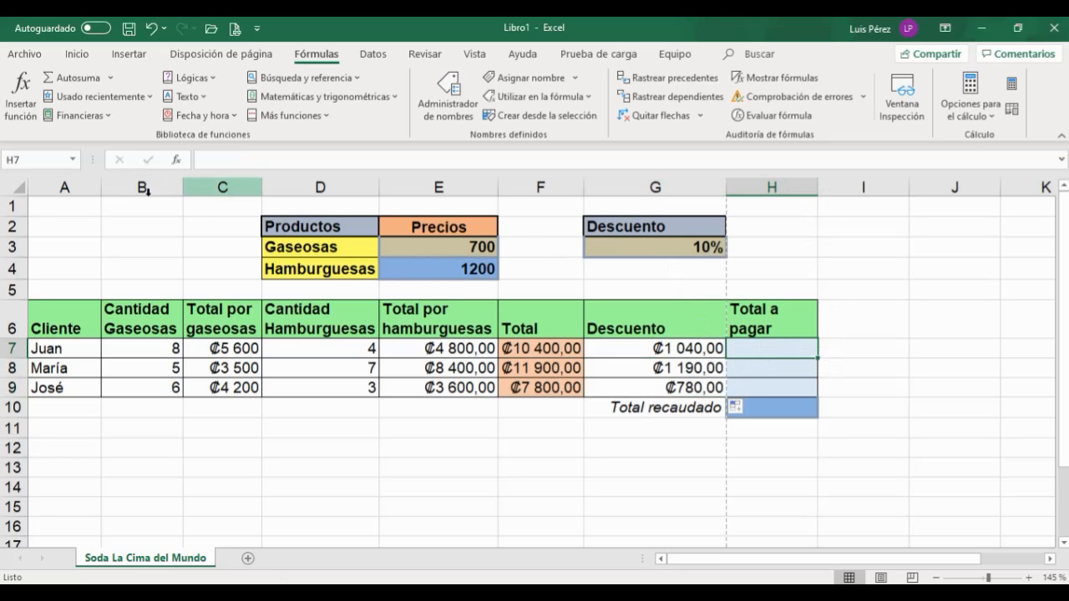
Step: Try widening column H and autofitting column D, undo the autofit, and narrow column H again
drag(817, 187, 853, 187)
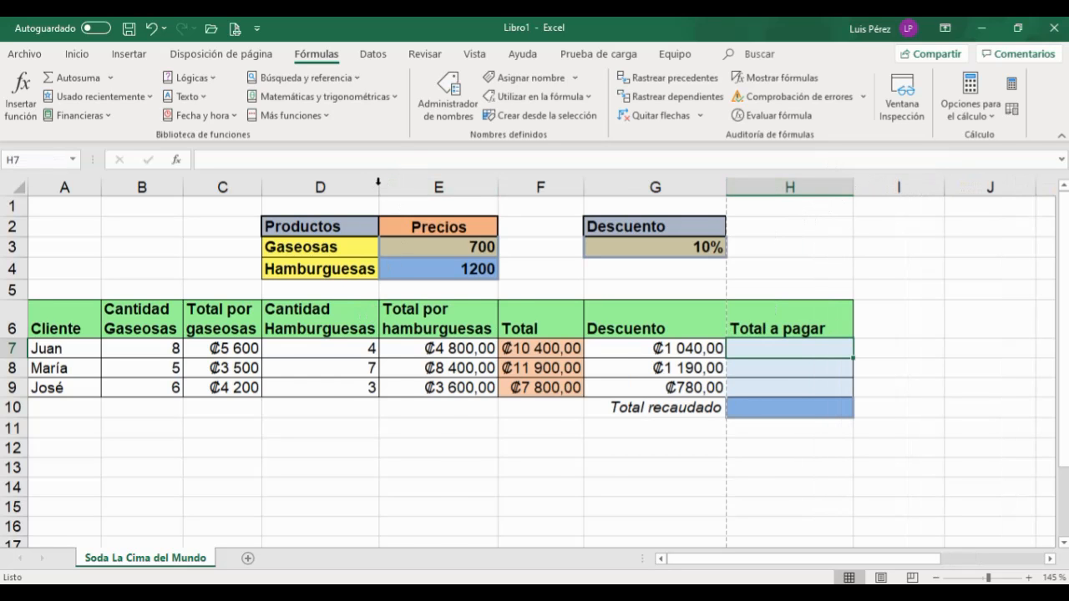
double_click(378, 185)
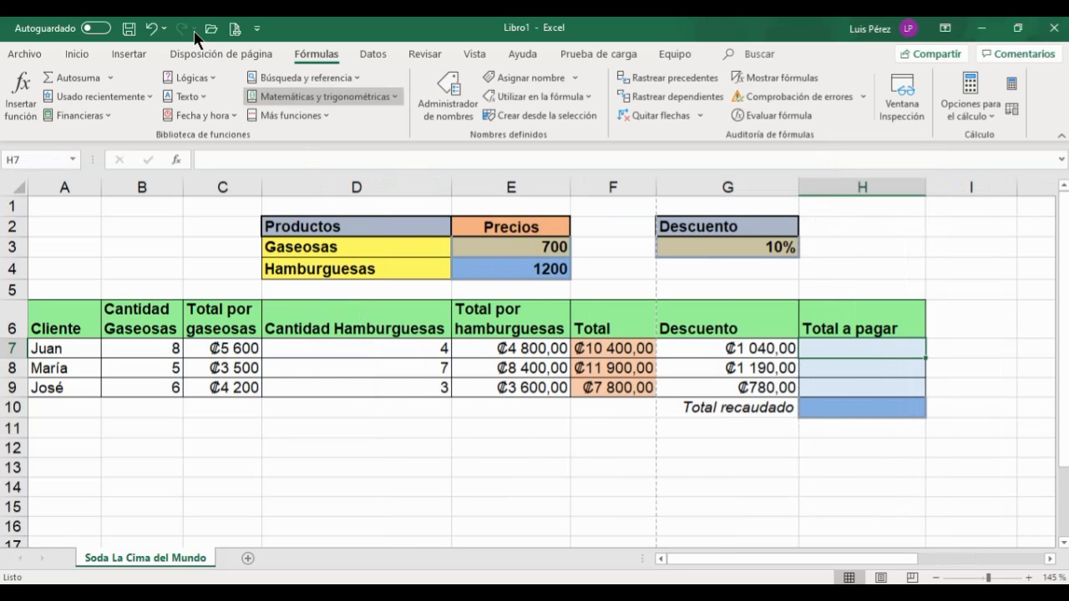
click(153, 28)
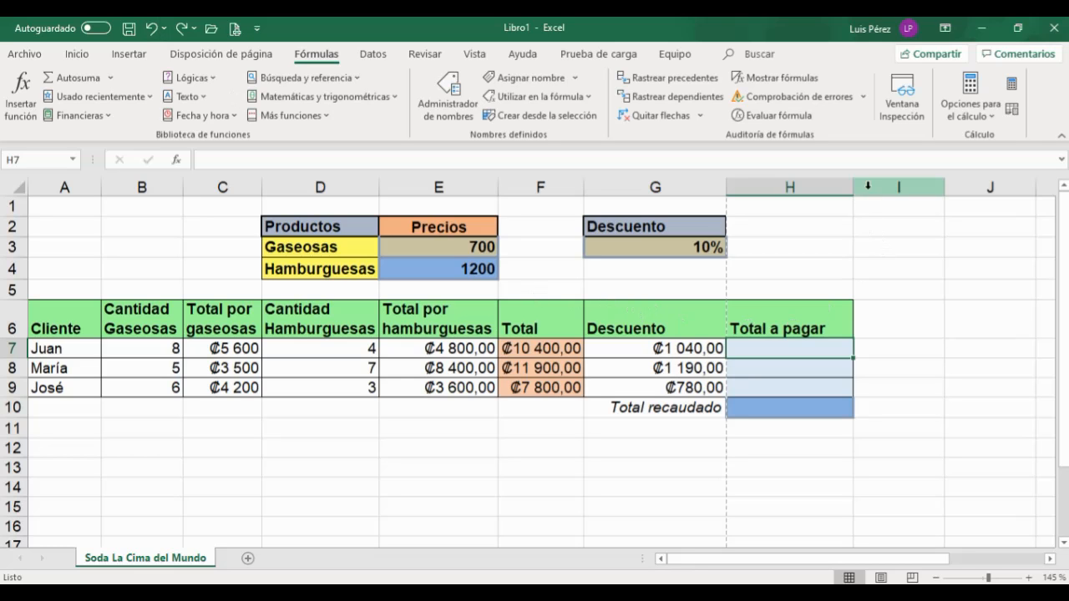
drag(855, 183, 816, 184)
click(762, 319)
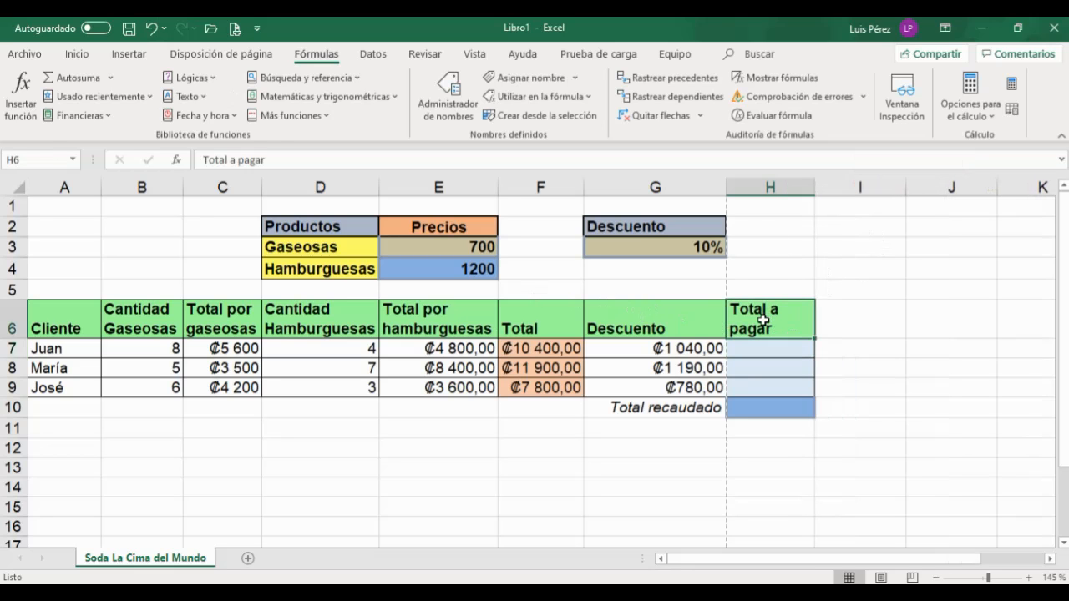
click(76, 54)
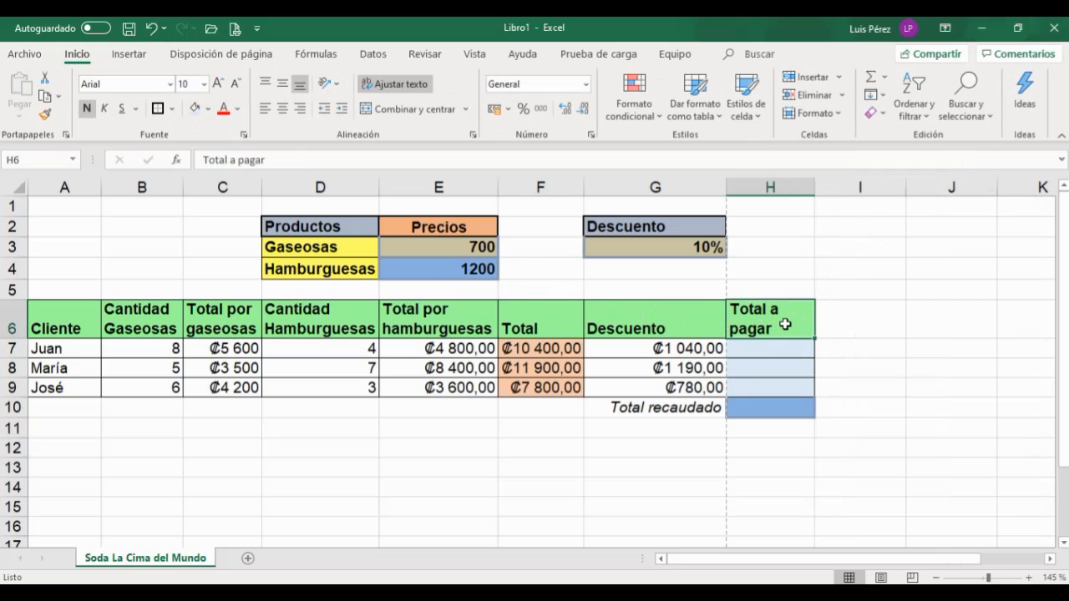
click(753, 351)
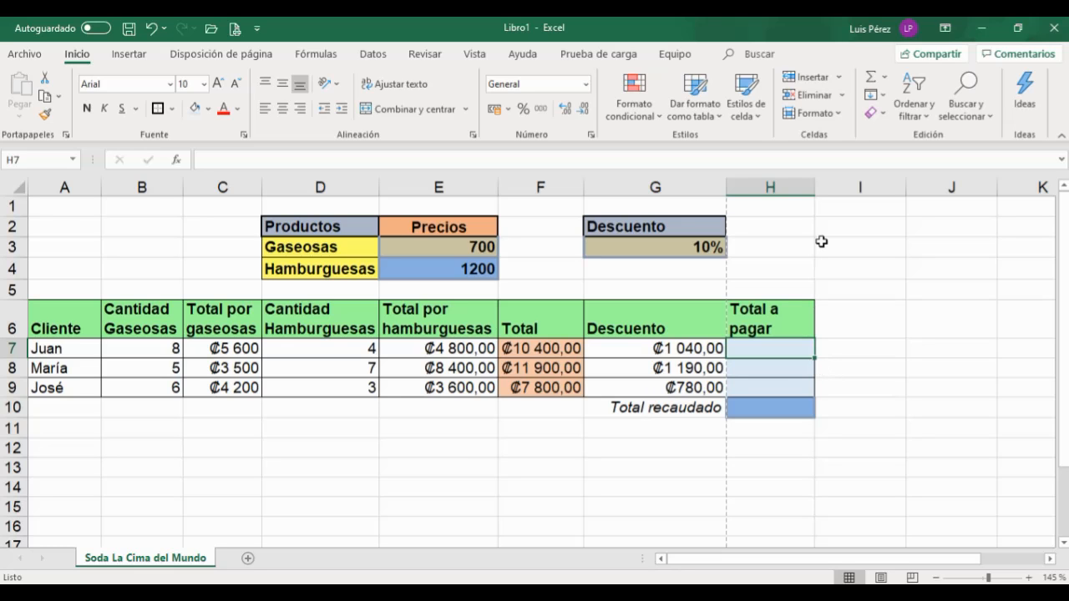
Step: Widen column H so its header fits on one line, and fill =F7-G7 from H7 down to H9
drag(817, 190, 855, 190)
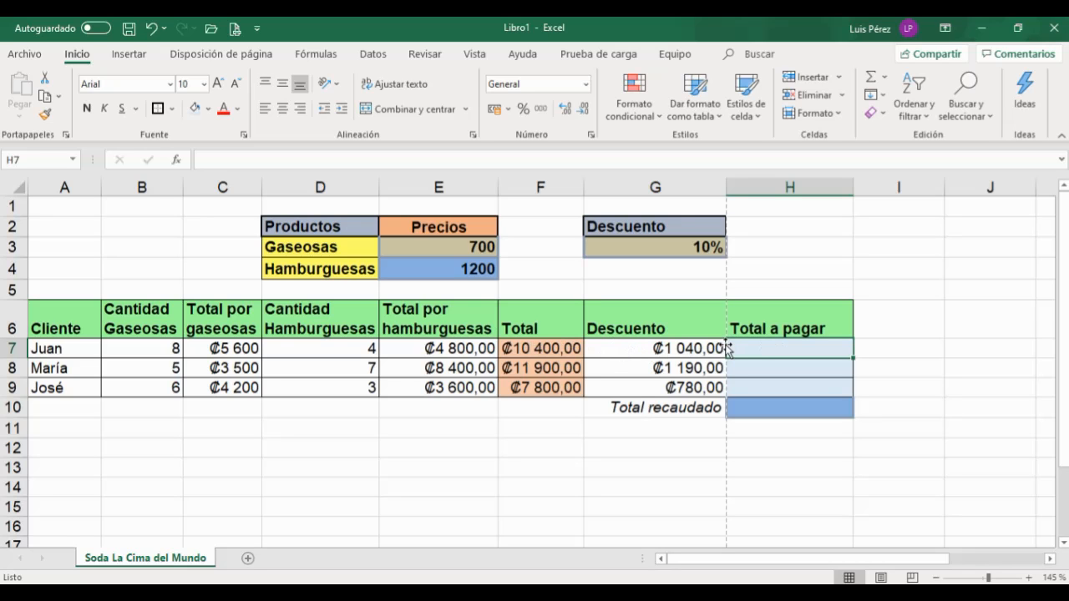
text(=)
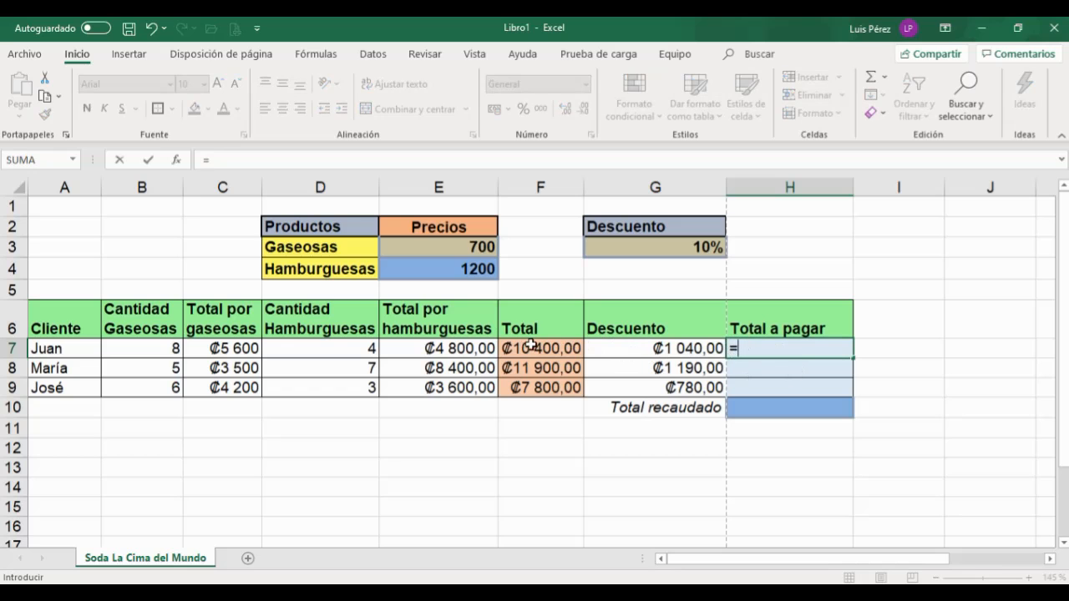
click(532, 345)
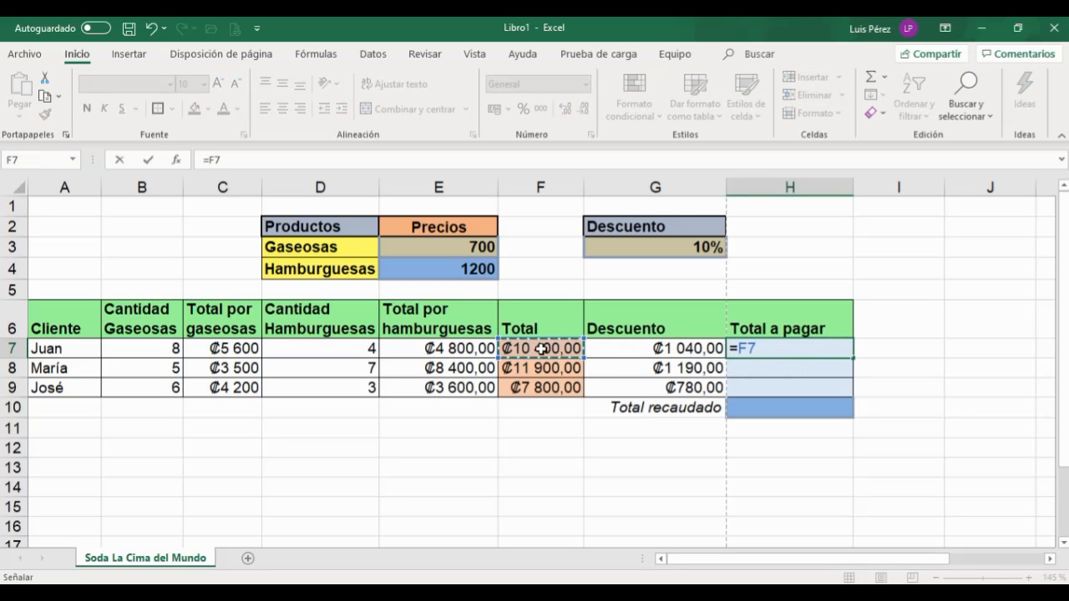
text(-)
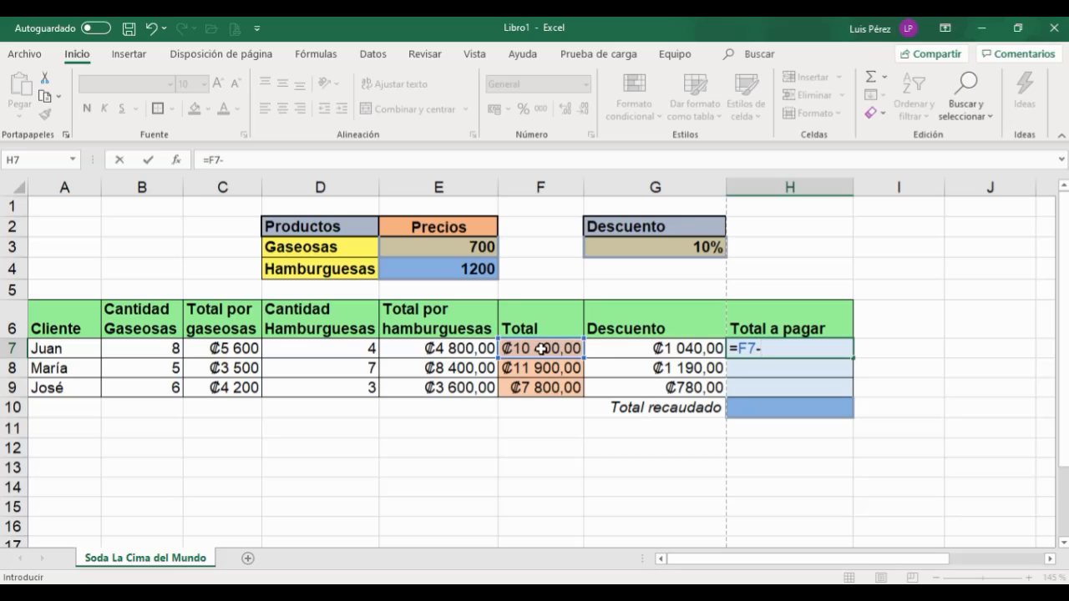
click(627, 347)
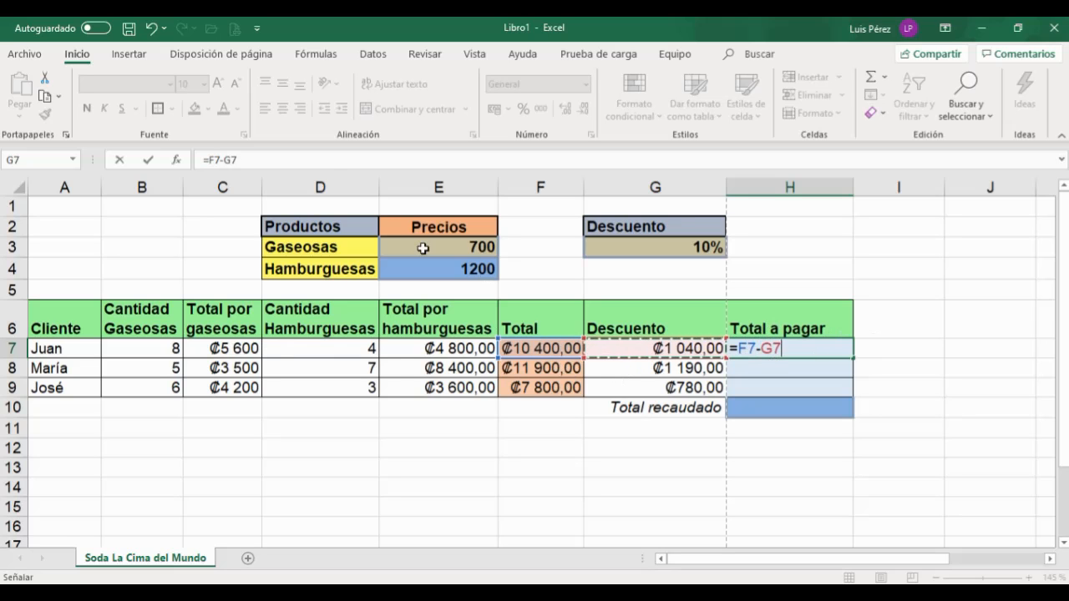
click(145, 167)
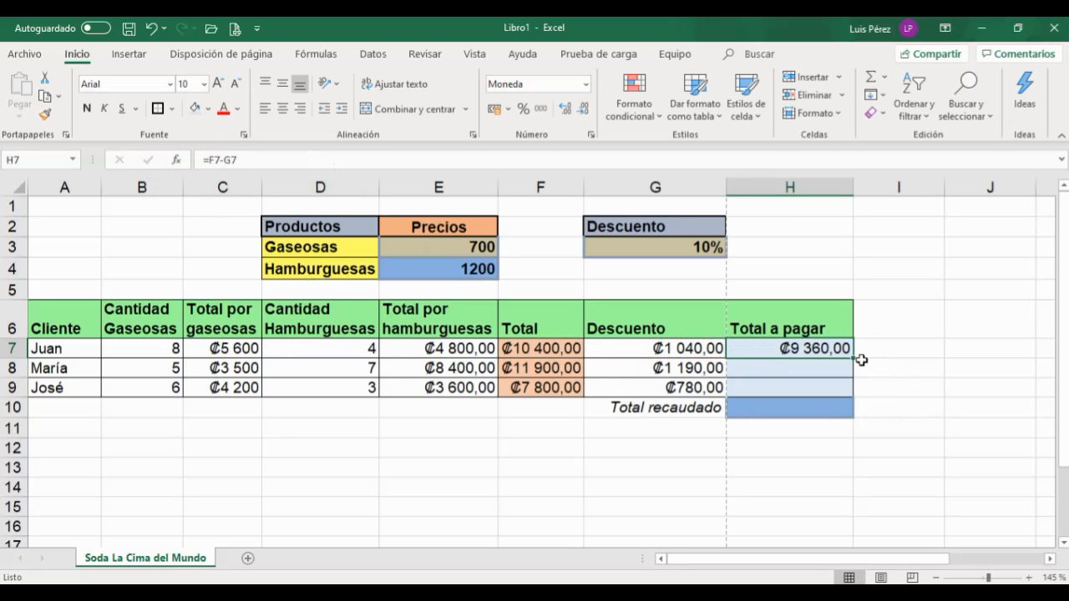
drag(854, 358, 843, 394)
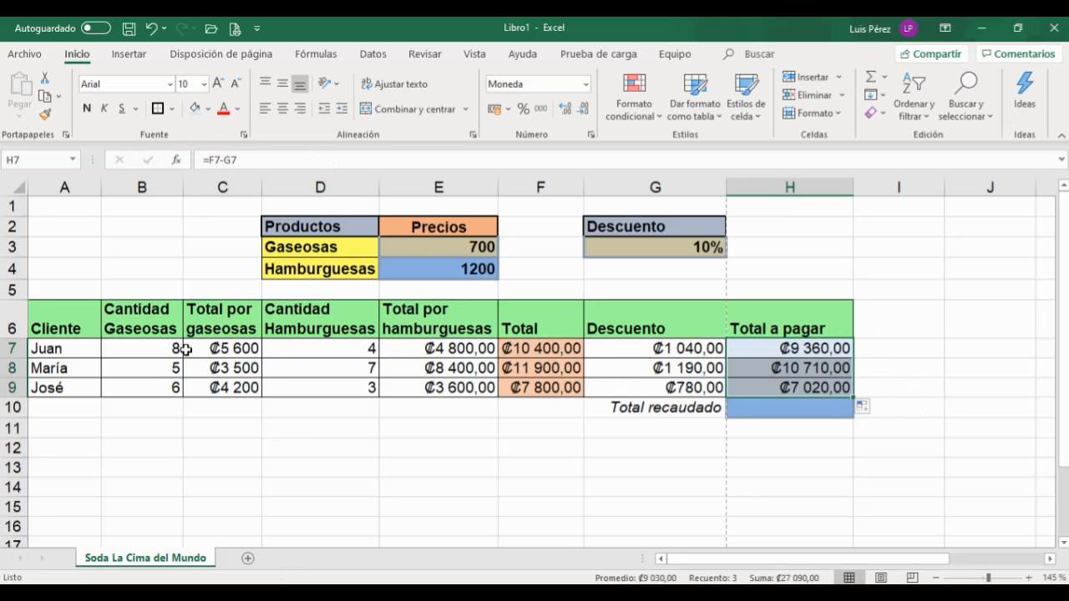
Step: Review the cell references in the first customer's soda total C7, hamburger total E7 and combined total F7
click(228, 350)
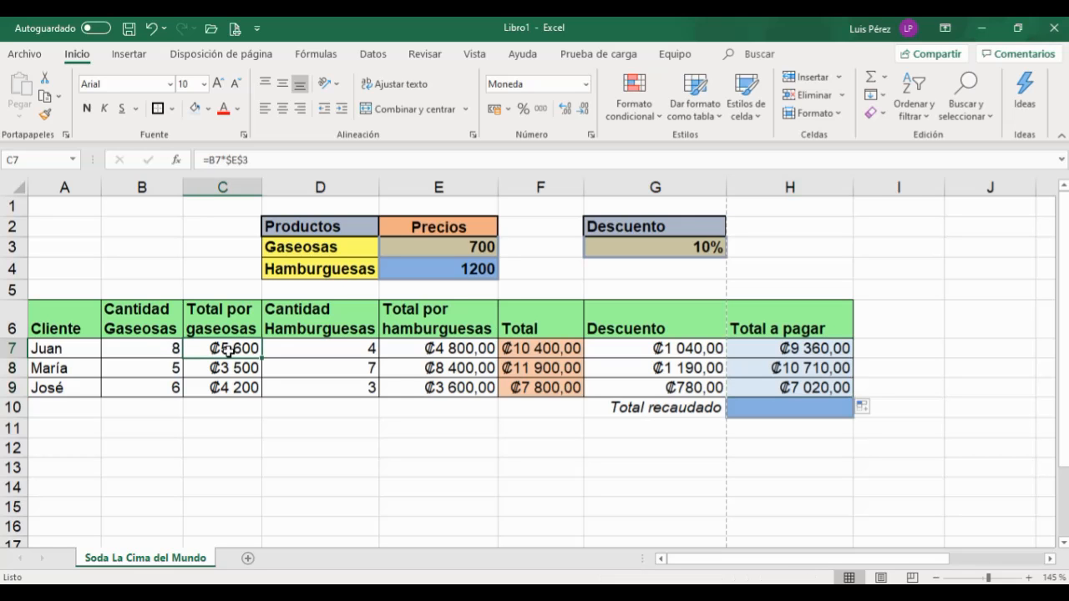
double_click(228, 351)
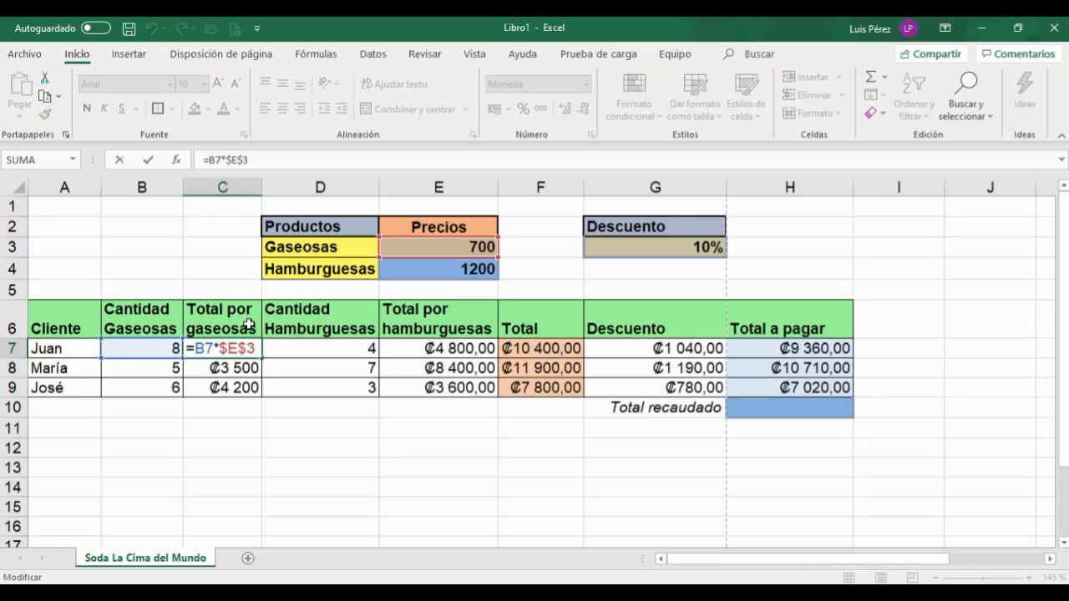
click(146, 159)
click(459, 348)
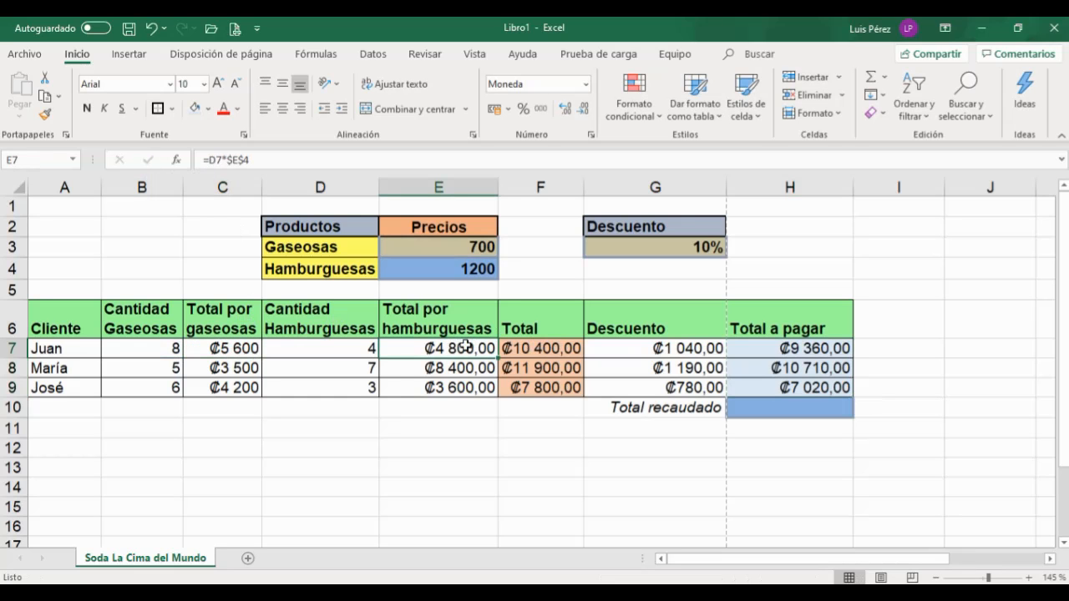
key(F2)
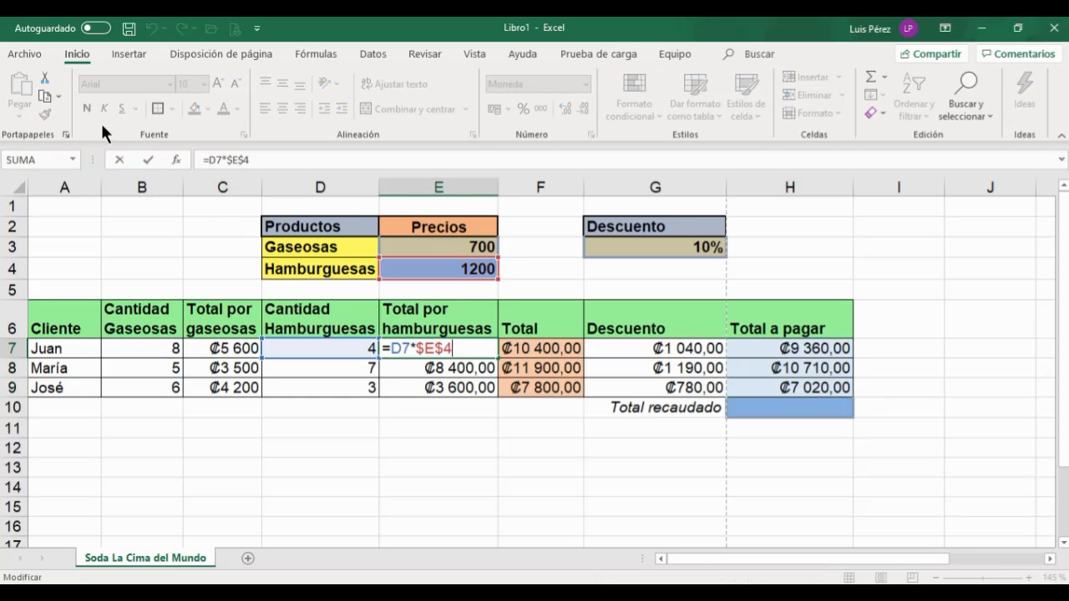
click(147, 160)
click(535, 348)
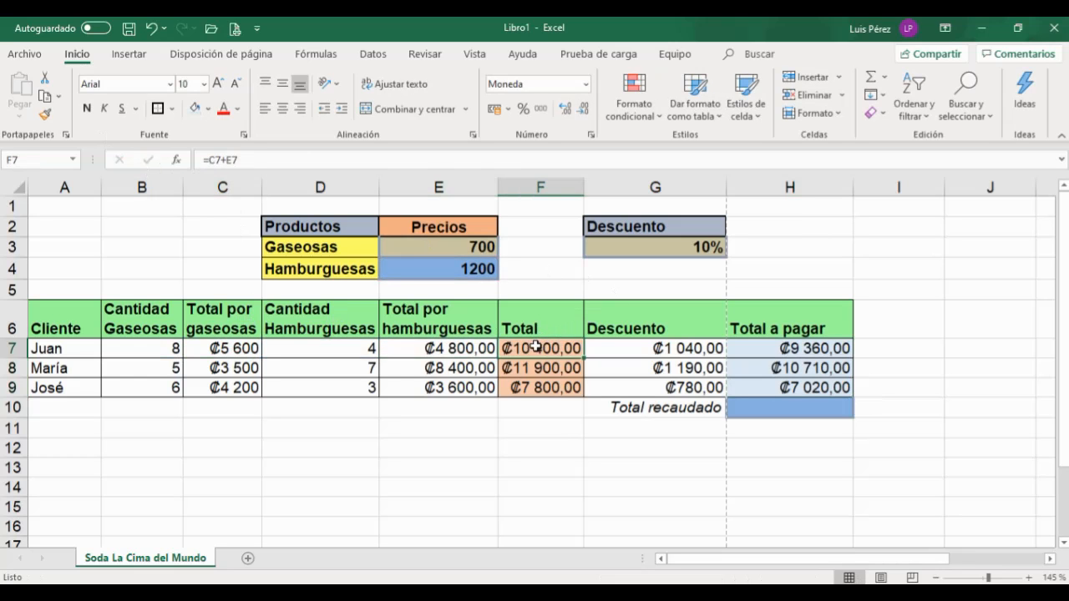
double_click(535, 348)
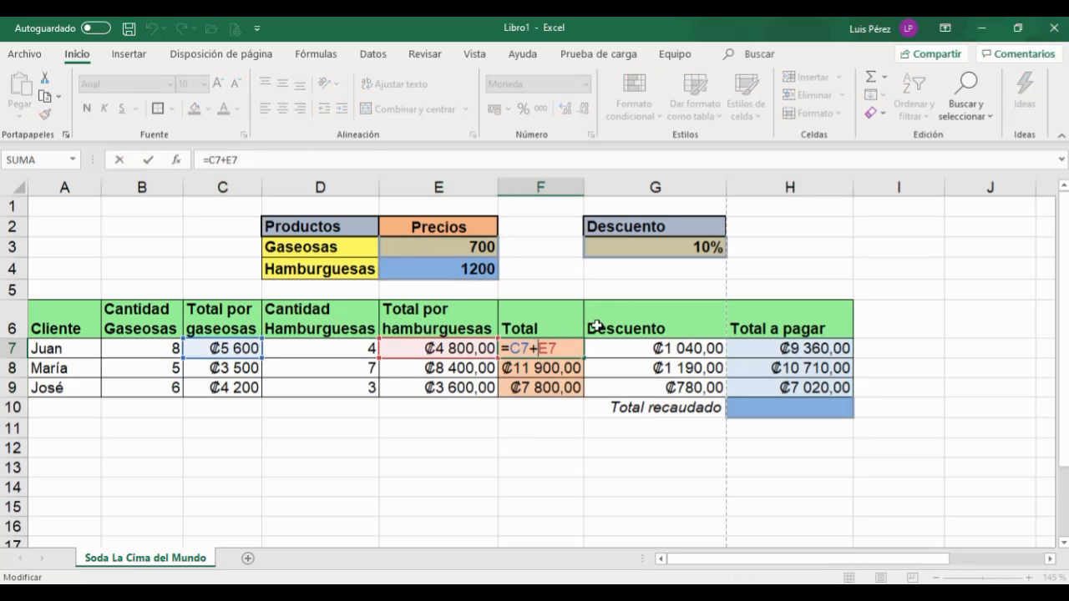
click(150, 160)
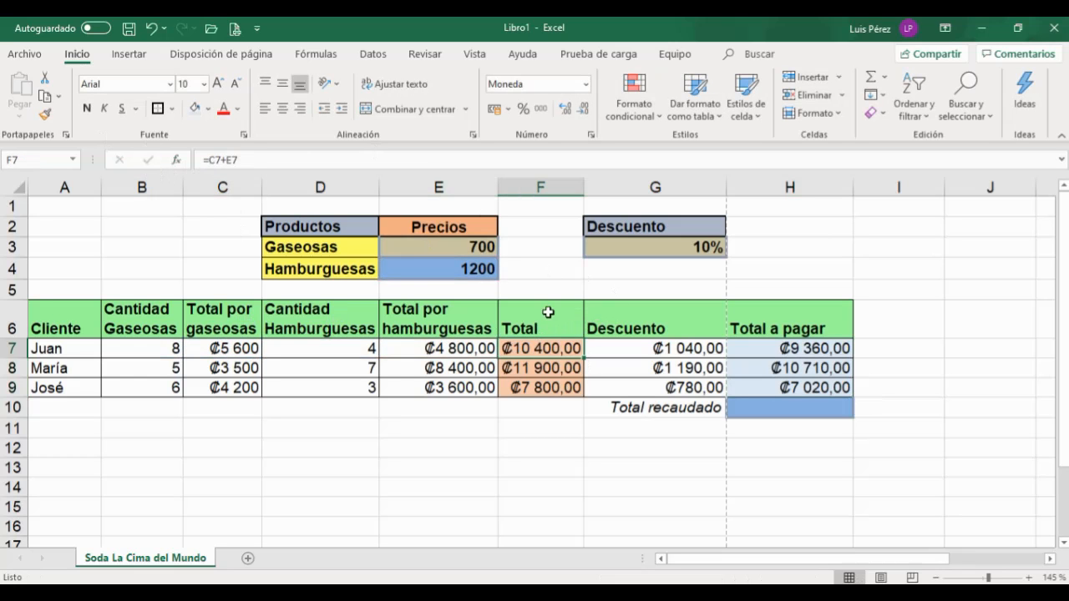
Step: Review the cell references in the first customer's discount formula in G7 and amount-to-pay formula in H7
click(637, 352)
double_click(637, 349)
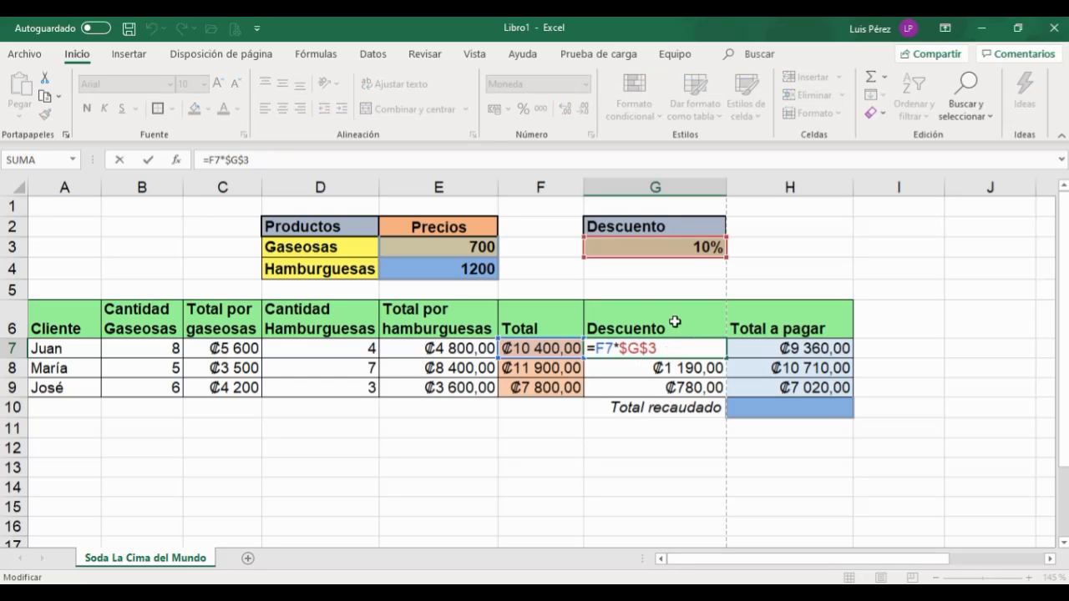
click(150, 161)
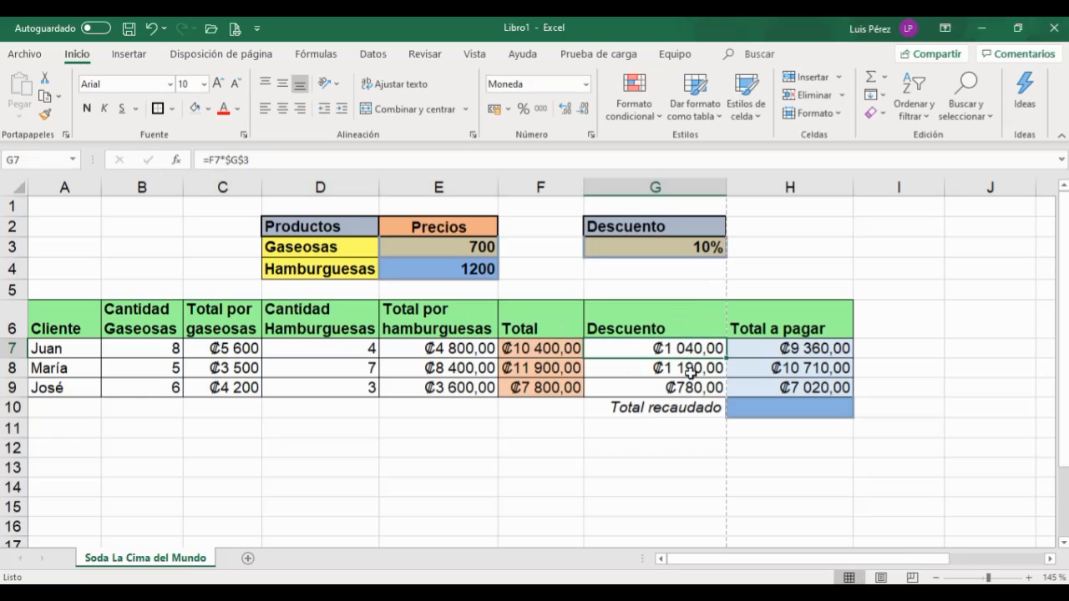
click(783, 351)
double_click(782, 349)
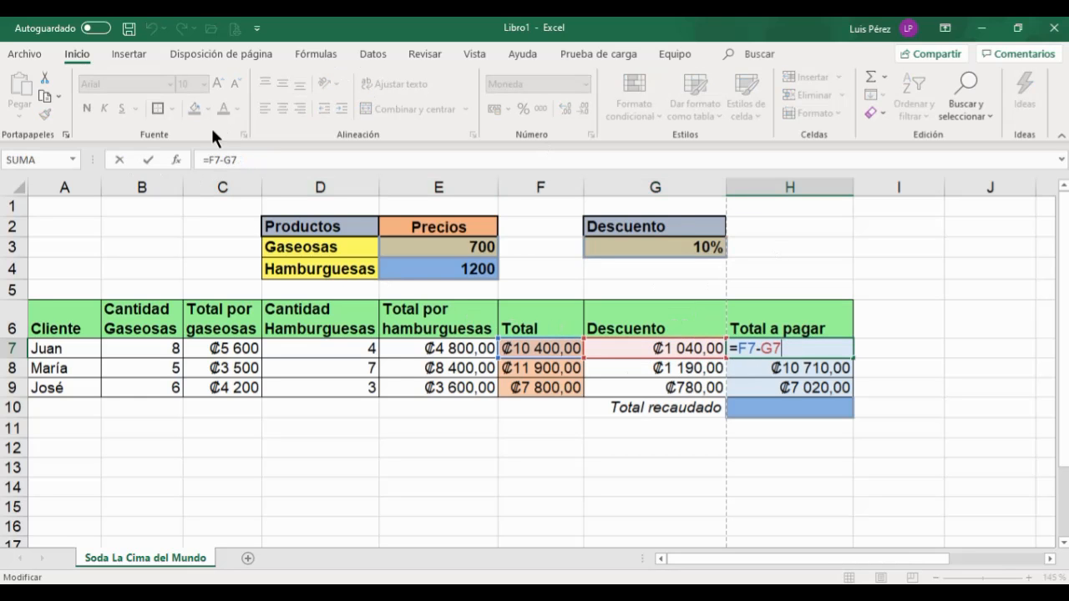
click(149, 160)
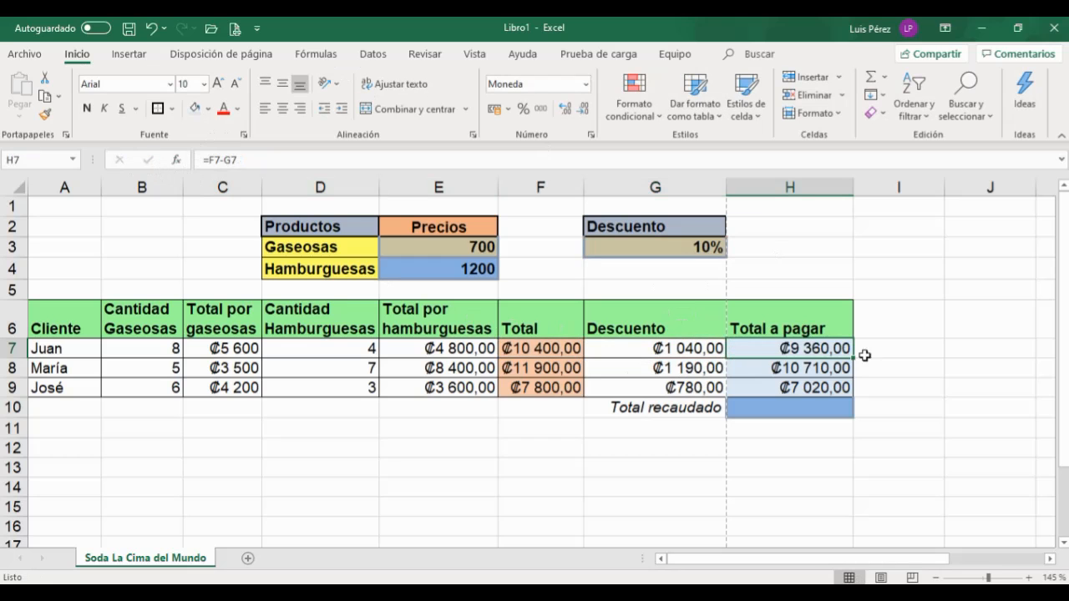
Step: Enter =H7+H8+H9 in H10 to calculate the total collected
click(756, 407)
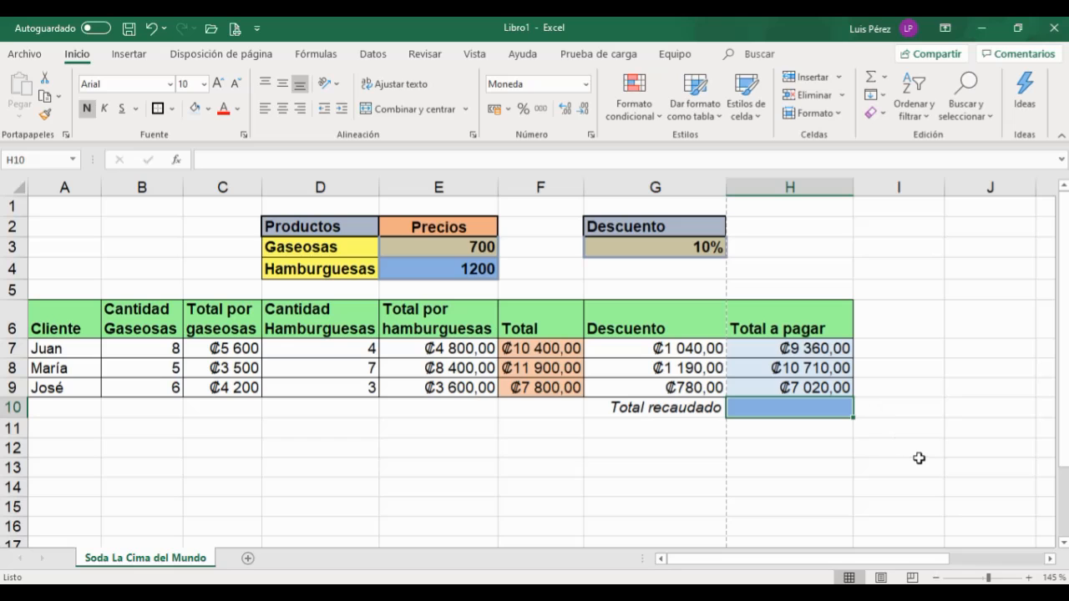
text(=)
click(785, 348)
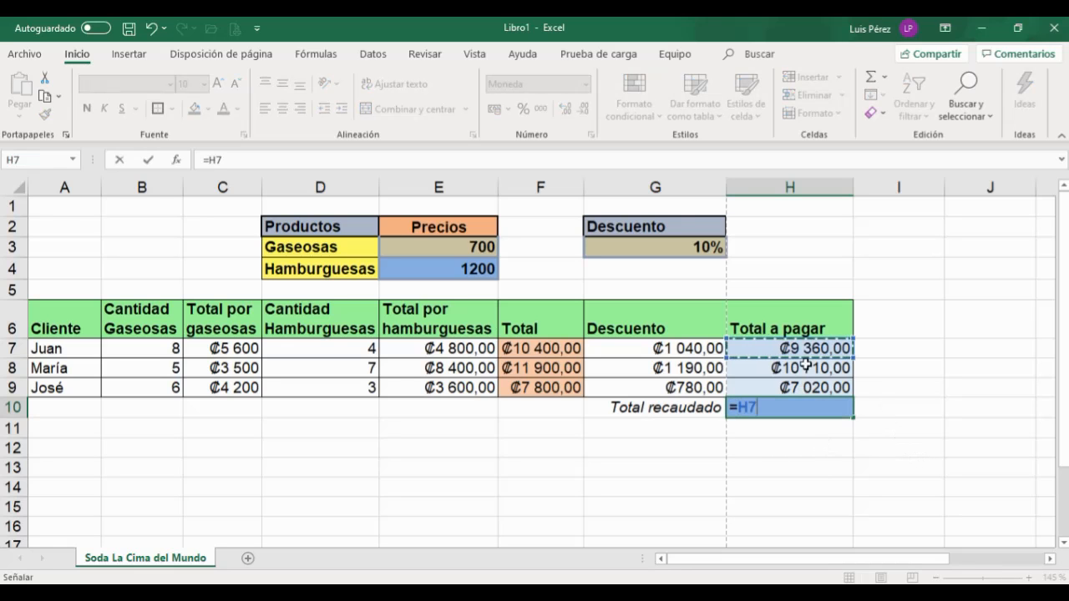
text(+)
click(795, 368)
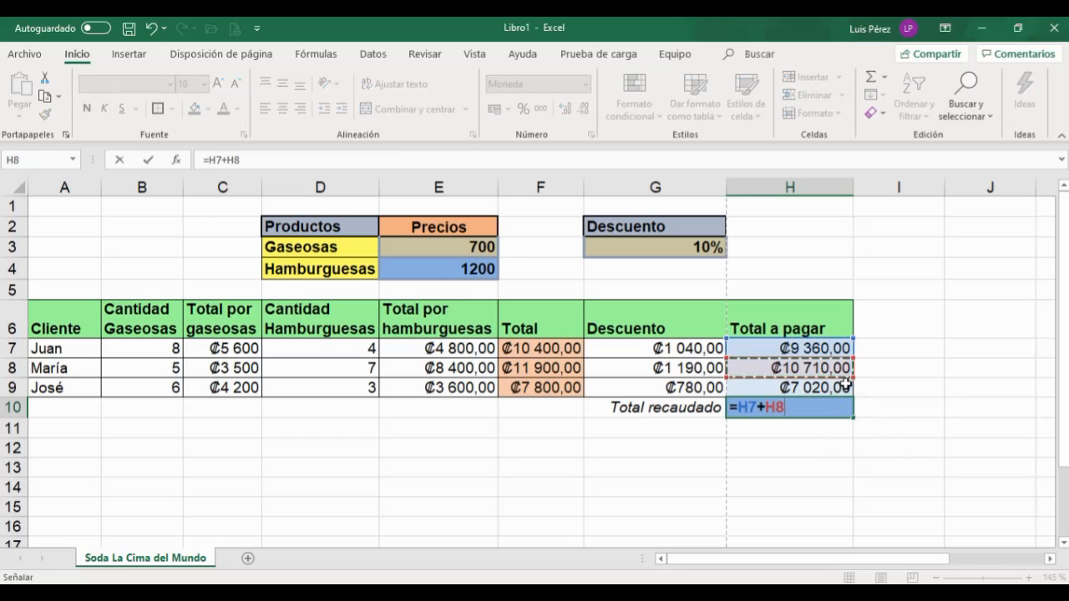
text(+)
click(815, 387)
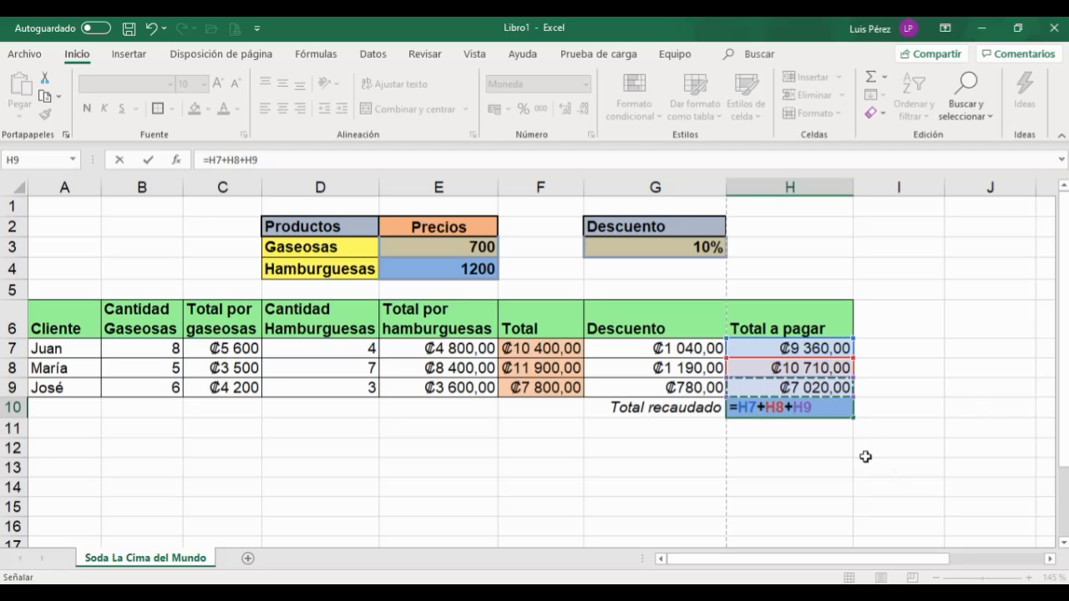
click(147, 160)
click(520, 483)
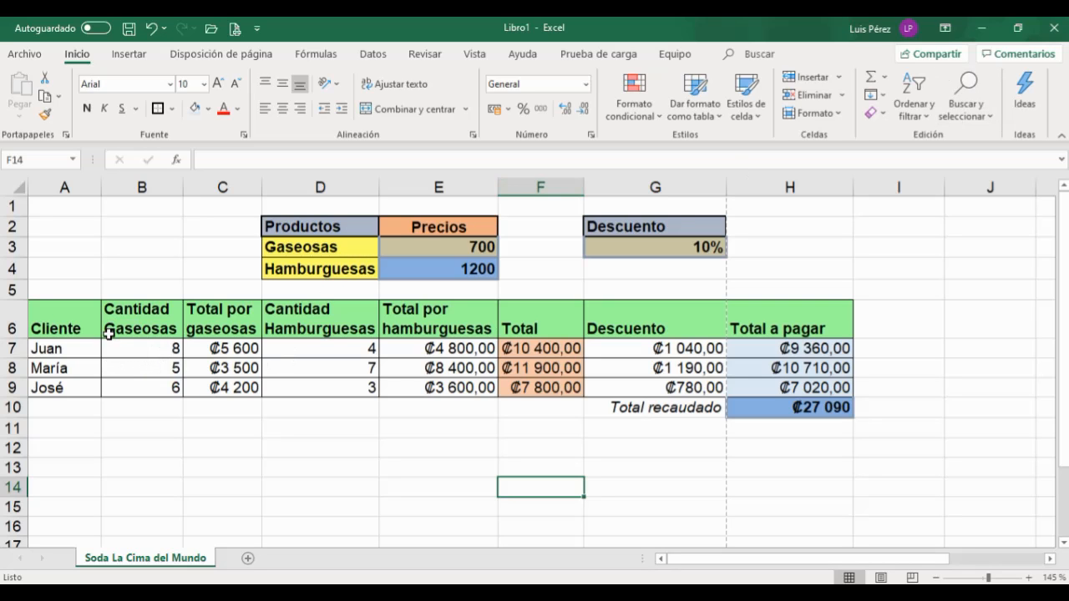
Step: Center the table headers in A6:H6 horizontally and increase the height of row 6
click(50, 327)
drag(50, 327, 754, 322)
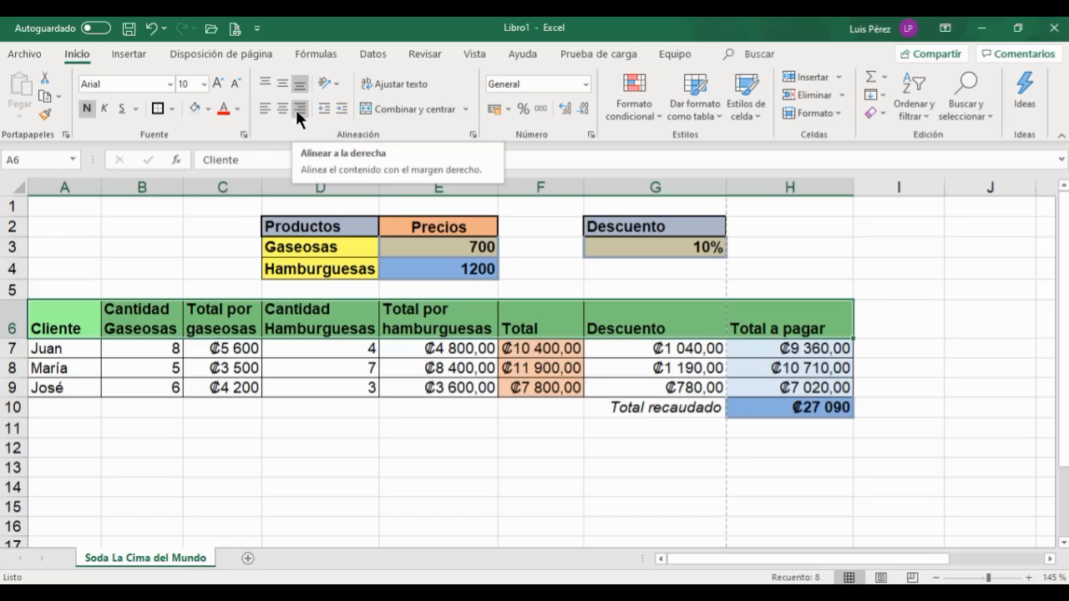
click(56, 322)
drag(55, 322, 771, 320)
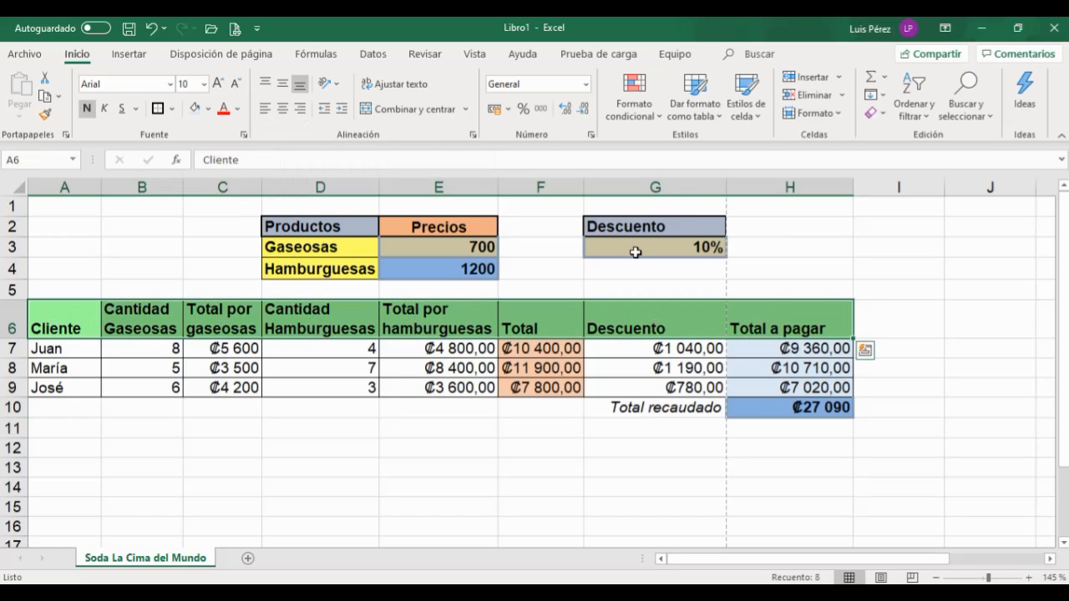
click(282, 109)
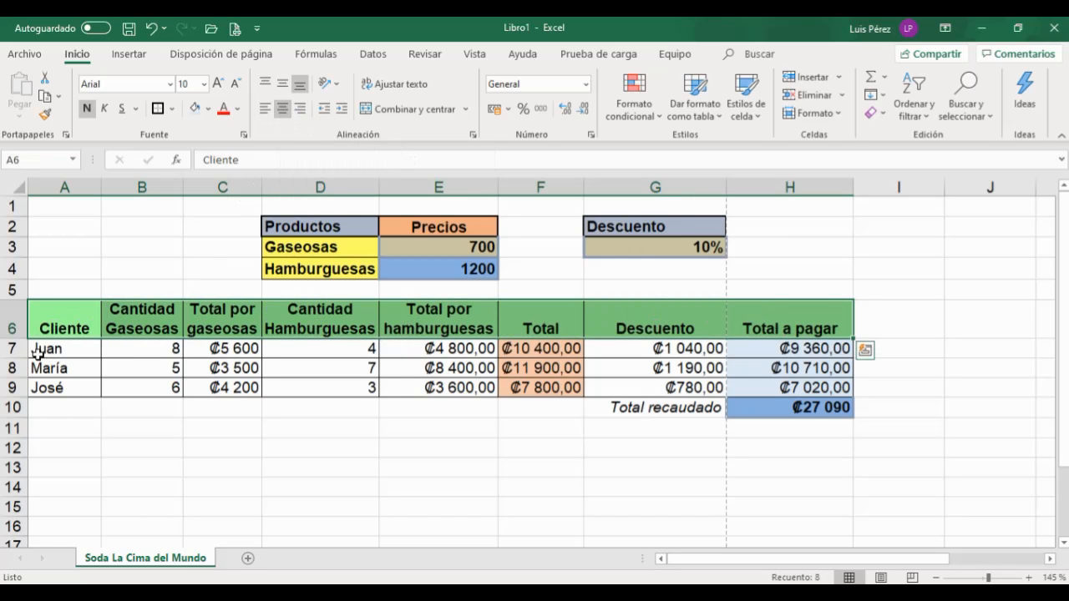
drag(16, 337, 16, 355)
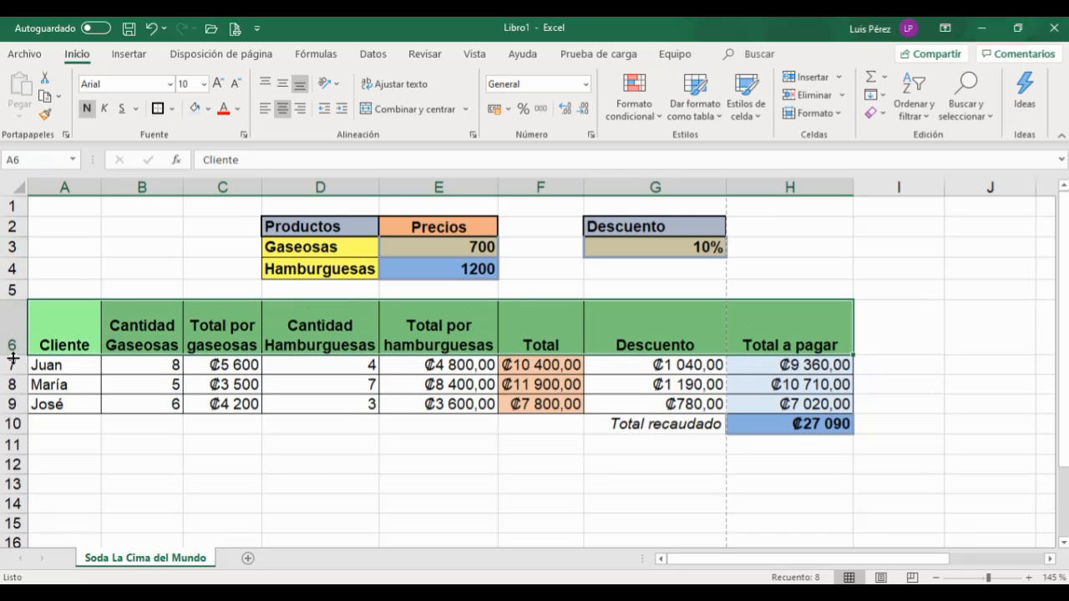
Step: Increase the height of row 6 slightly and center the headers in A6:H6 vertically
drag(16, 359, 11, 365)
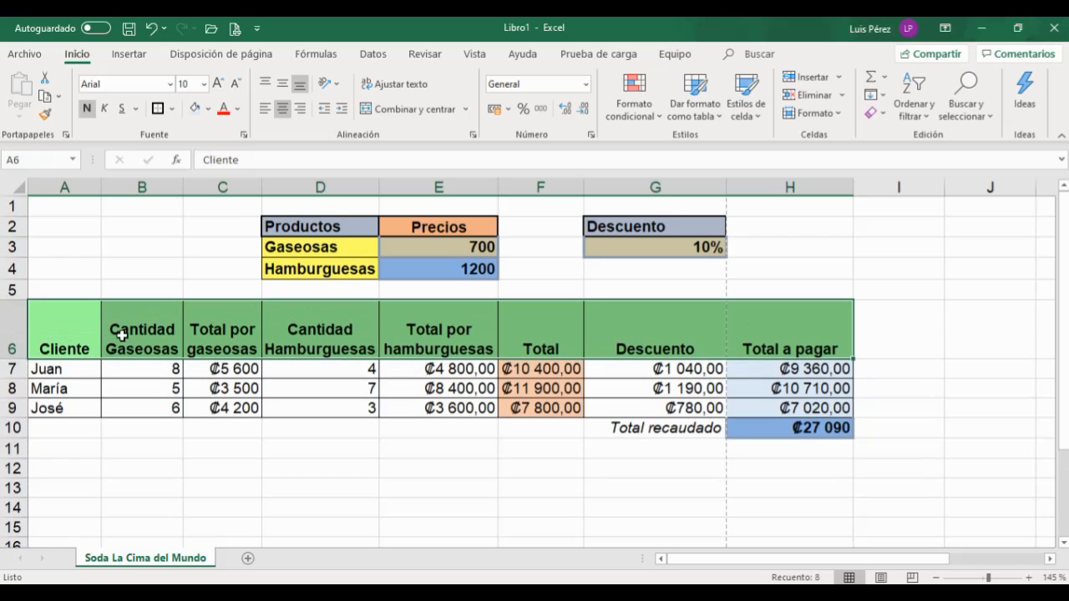
drag(67, 336, 751, 337)
drag(78, 336, 753, 337)
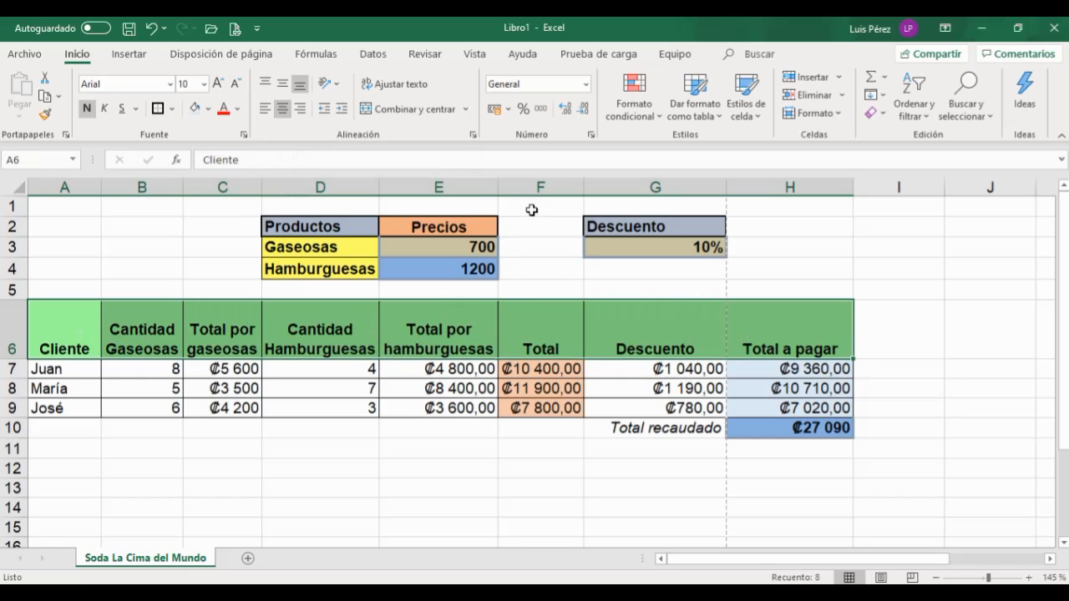
click(280, 83)
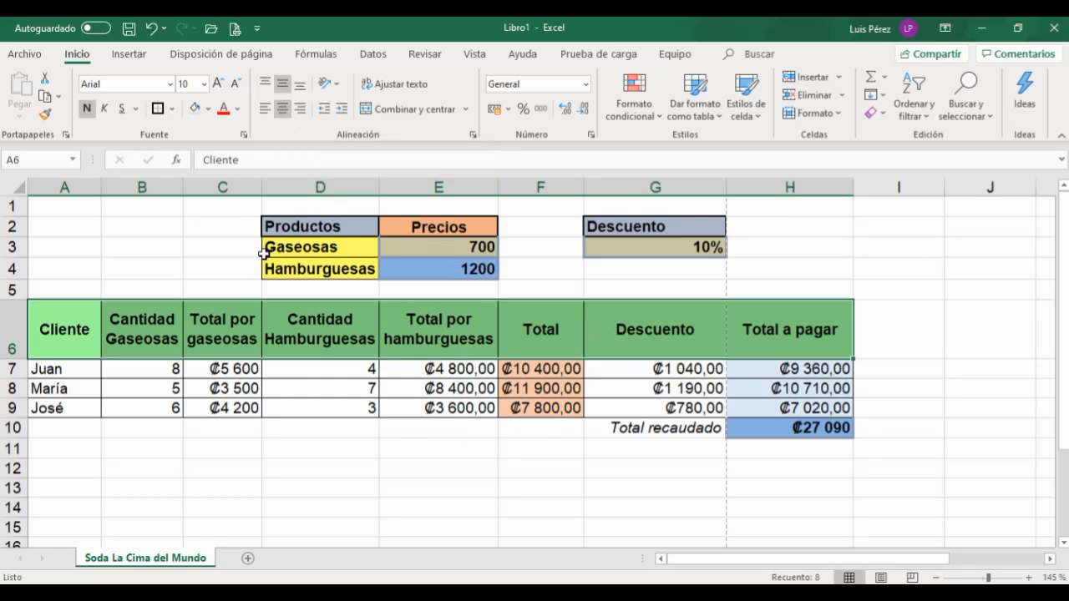
Step: Adjust the widths of columns C and D so their headers fit on two lines
drag(261, 187, 248, 191)
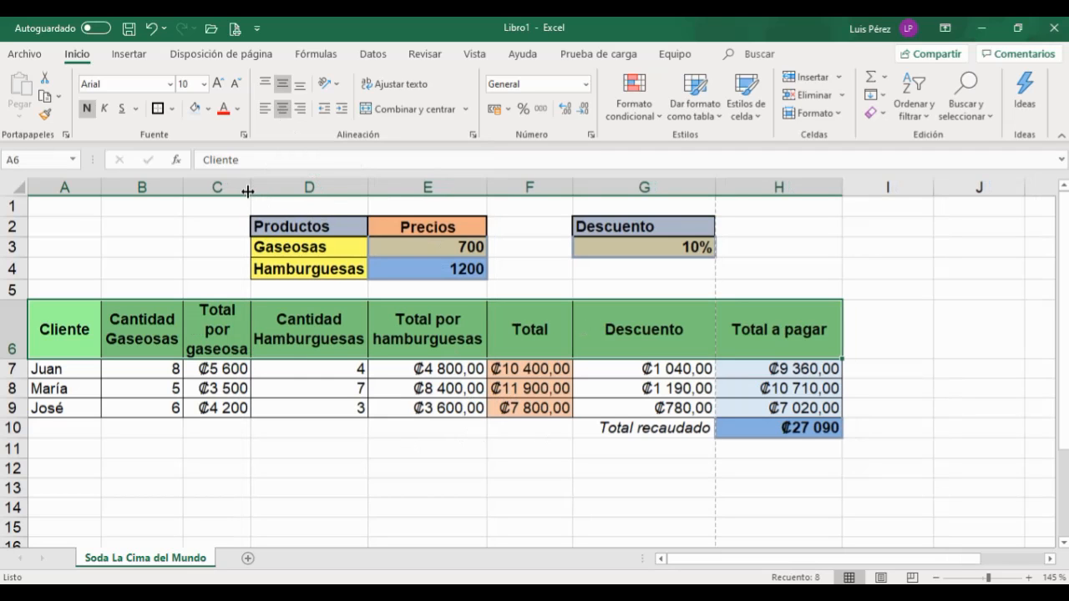
drag(248, 191, 267, 188)
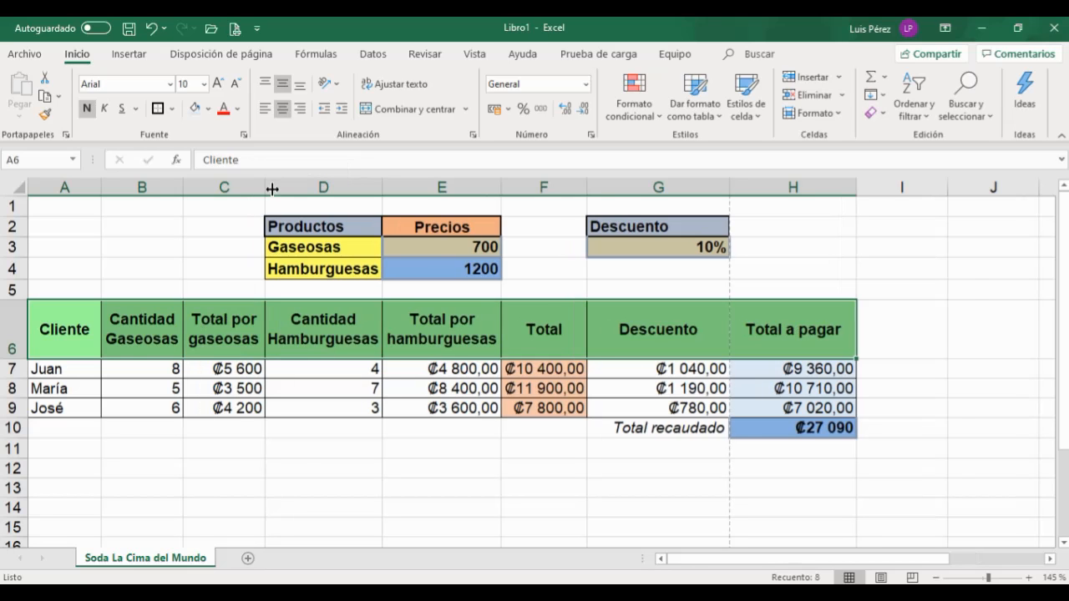
drag(383, 189, 367, 189)
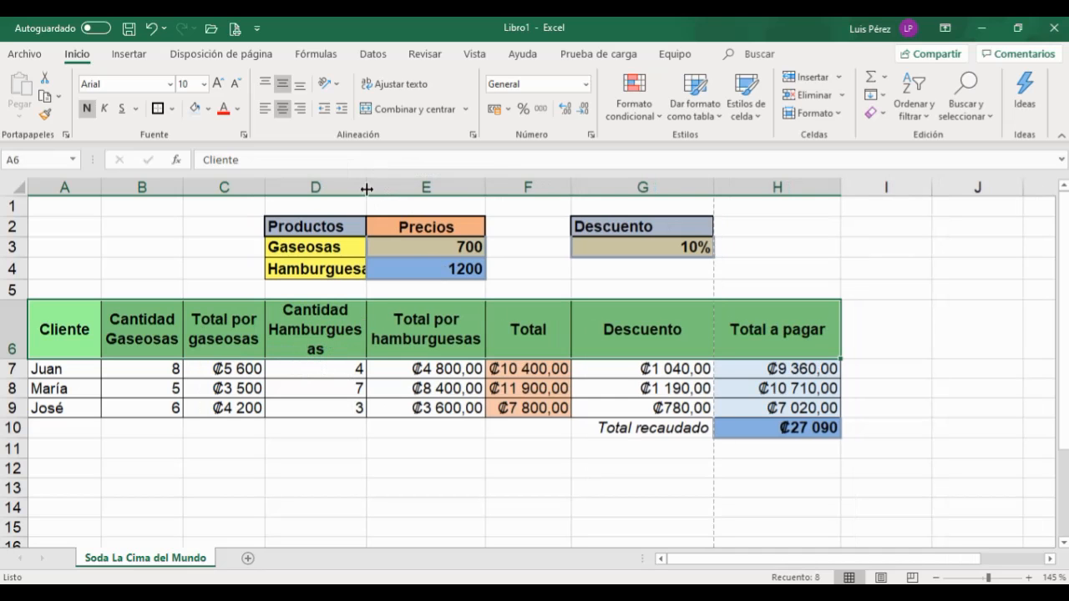
drag(365, 187, 389, 187)
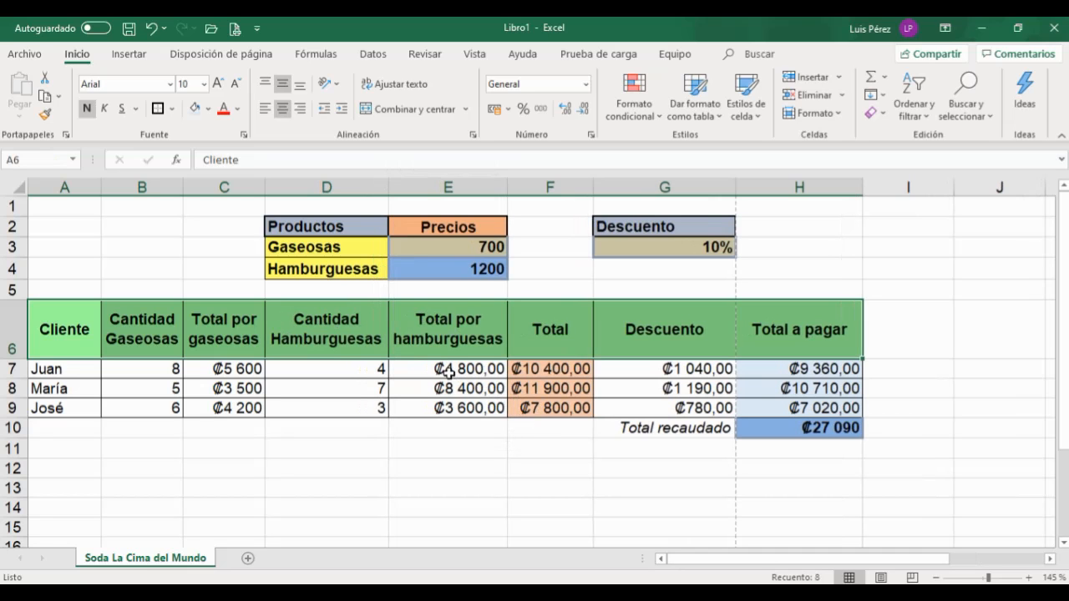
Step: Remove the decimals from the hamburger totals and combined totals in E7:F9
drag(448, 373, 545, 408)
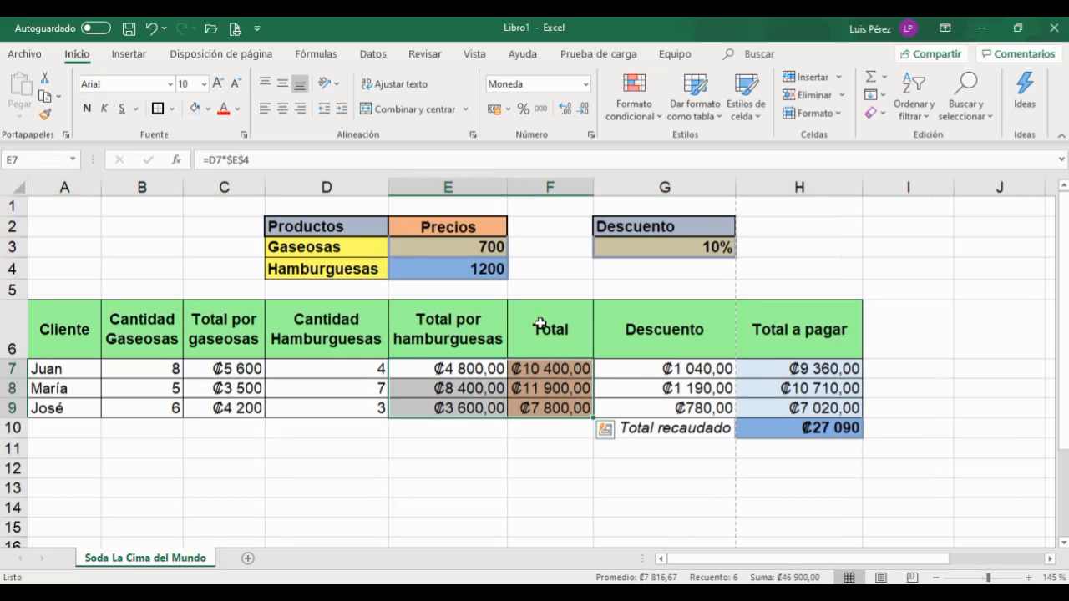
click(584, 105)
click(584, 105)
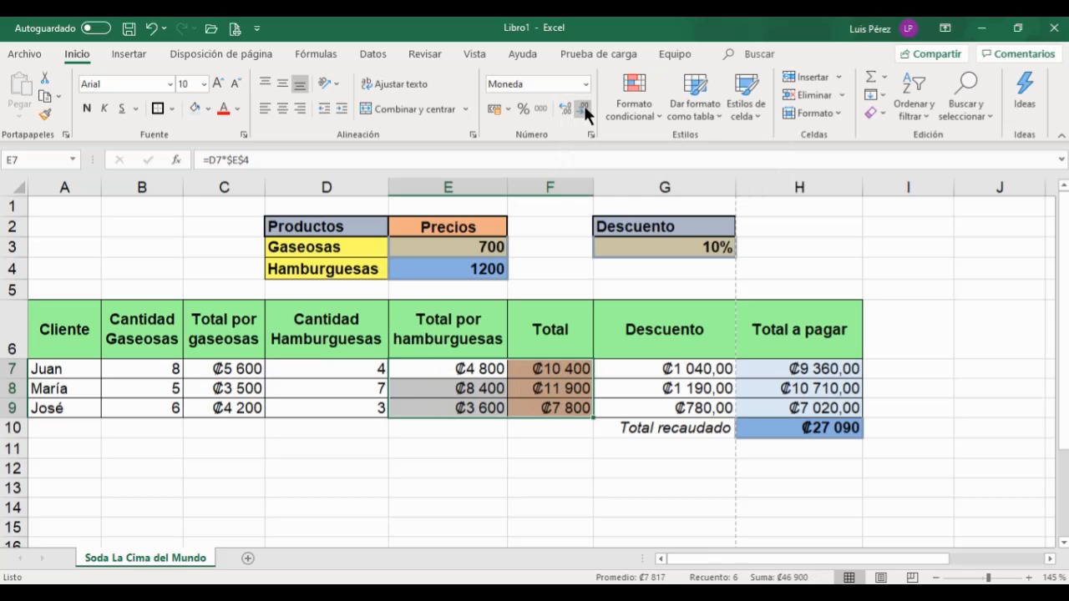
Step: Increase the decimals of E7:F9 to four places and reduce them back to zero
click(564, 109)
click(564, 109)
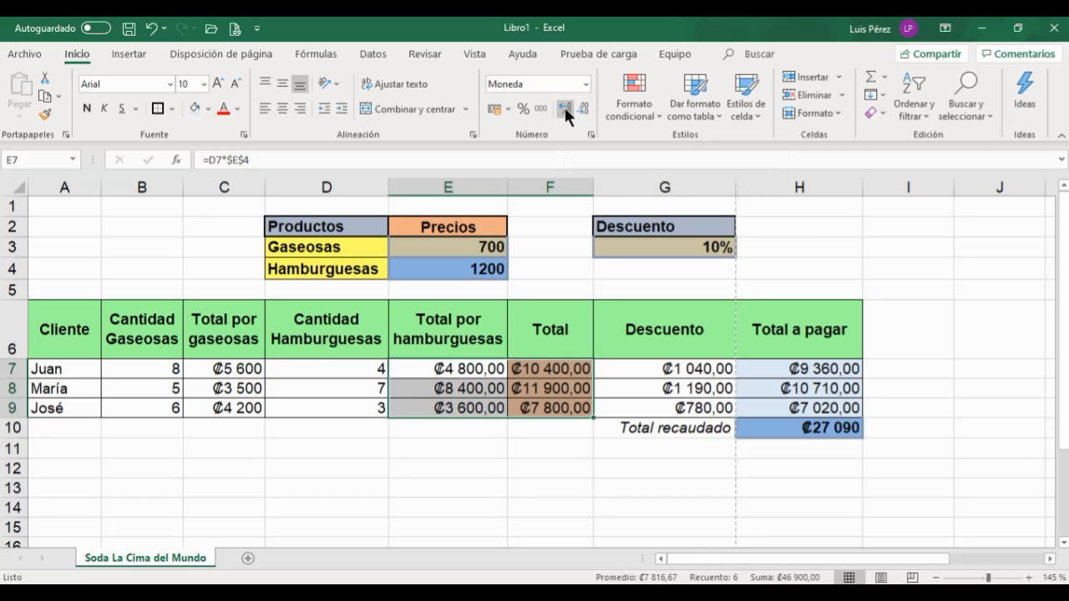
click(565, 109)
click(564, 109)
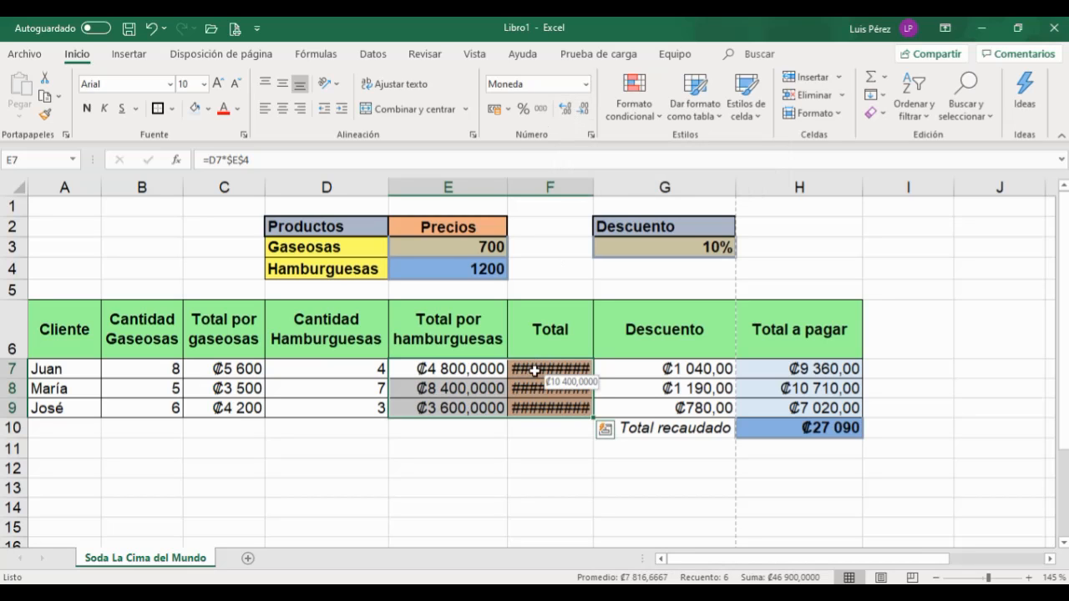
click(582, 109)
click(582, 110)
click(582, 109)
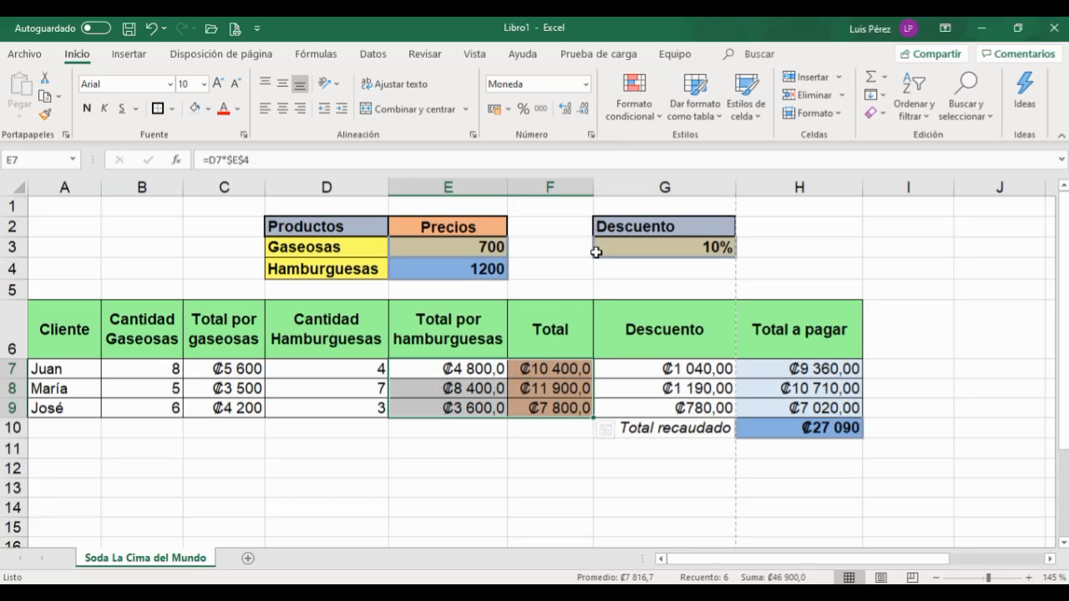
click(586, 107)
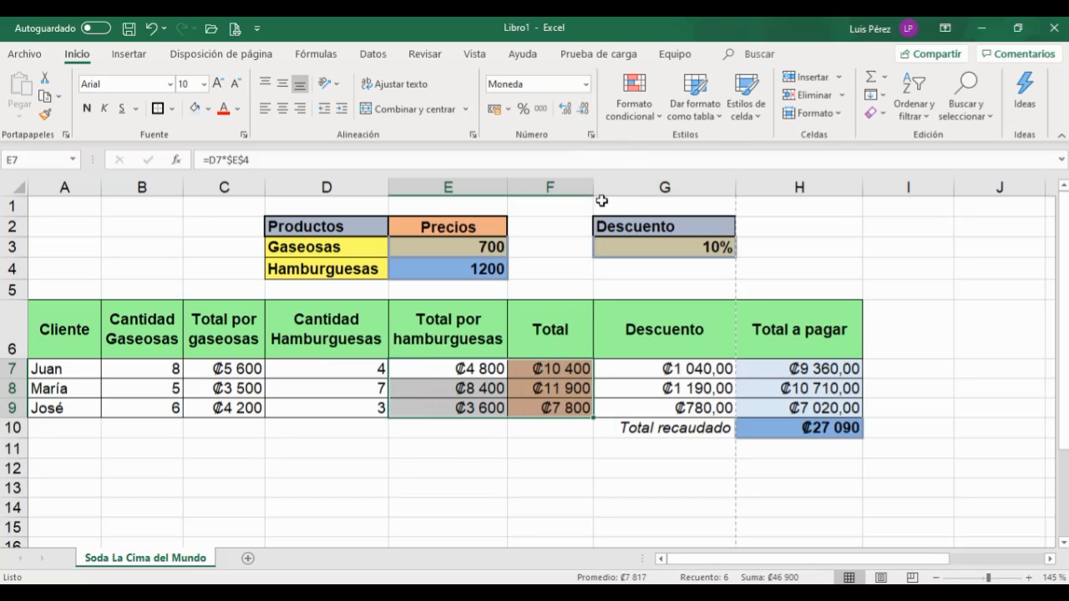
click(581, 272)
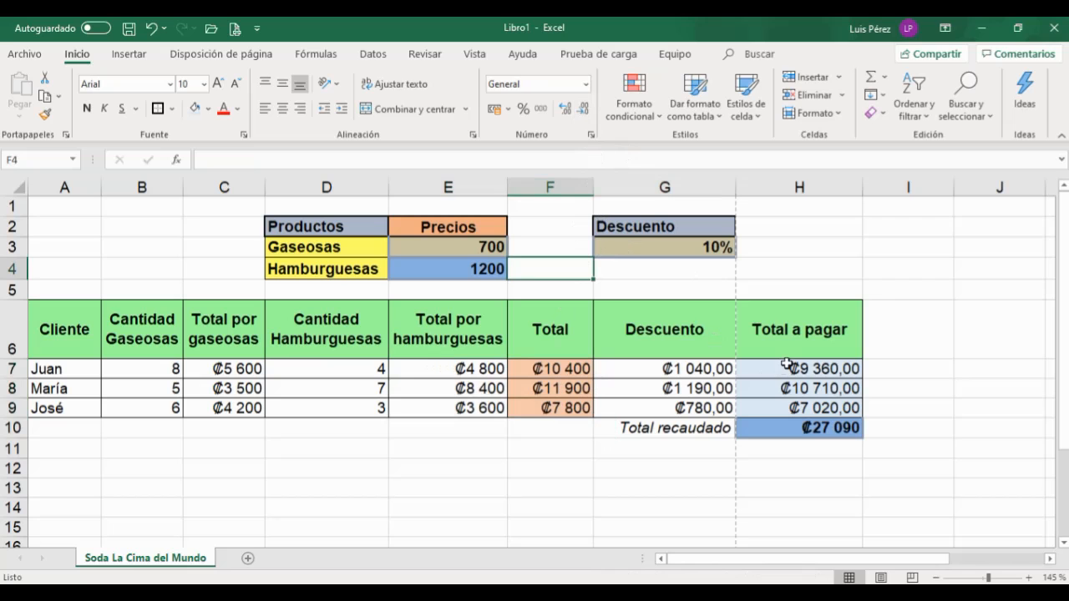
Step: Remove the decimals from the amounts to pay in H7:H9
drag(787, 368, 787, 408)
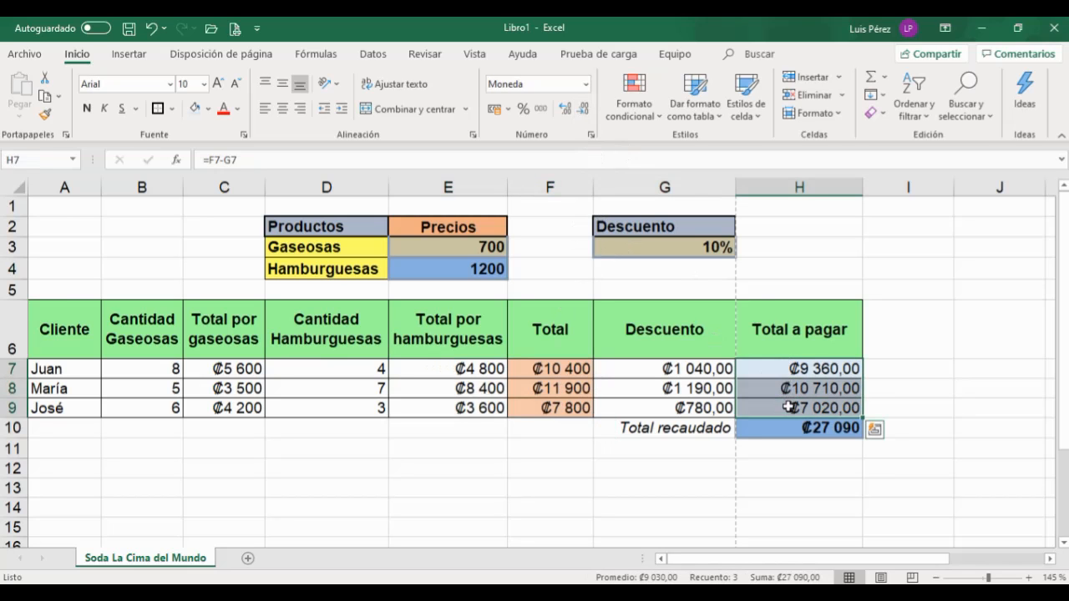
click(585, 106)
click(585, 106)
Step: Set the number format of the combined totals in F7:F9 to General
click(541, 375)
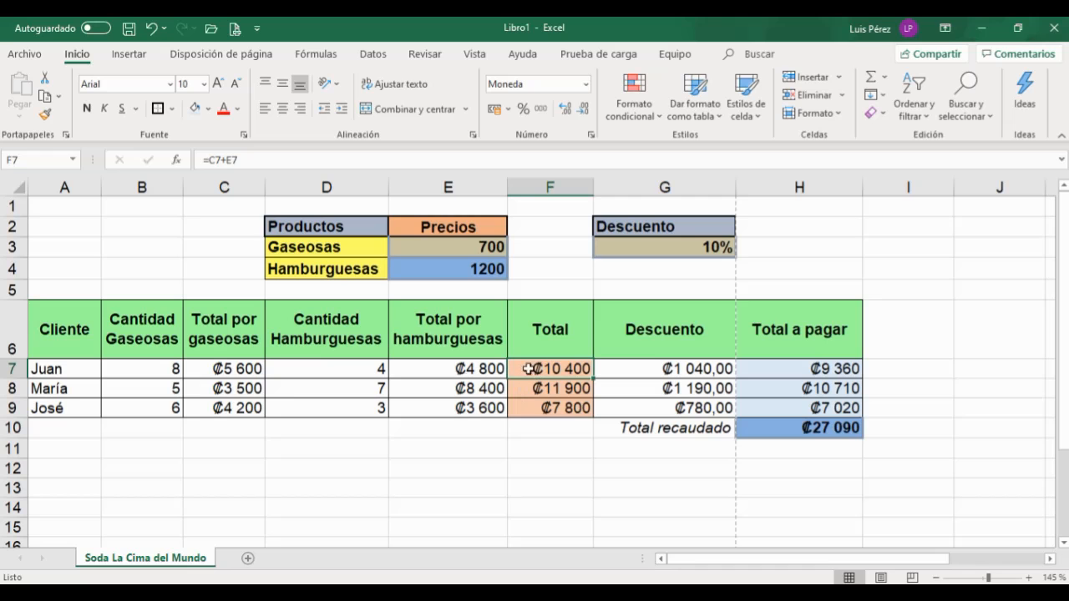
drag(538, 368, 537, 409)
click(585, 84)
click(563, 110)
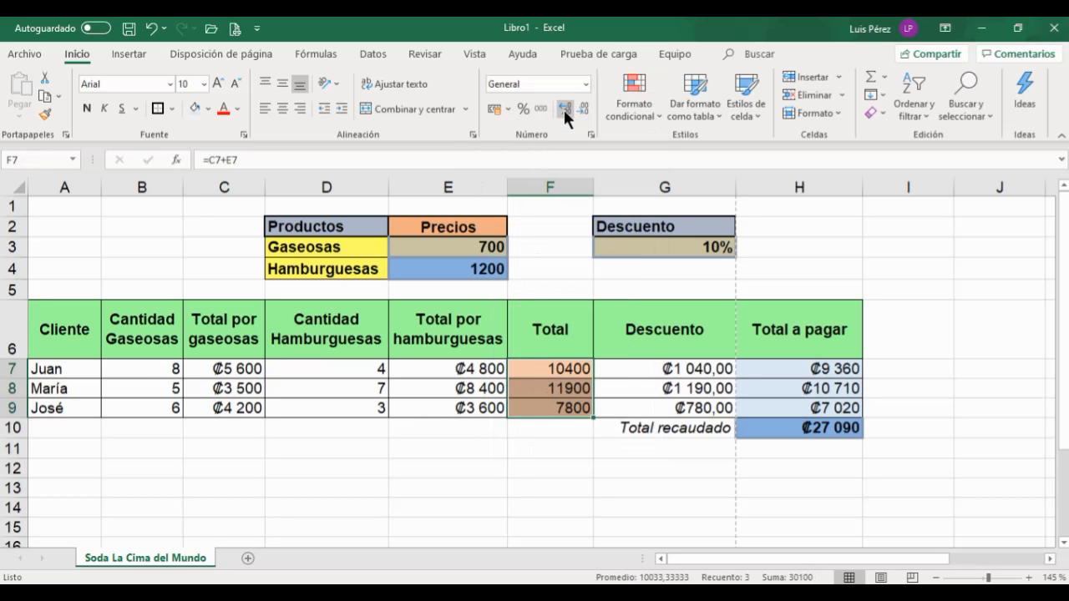
click(560, 456)
Step: Look over the number formats offered for the combined totals in F7:F9
click(551, 369)
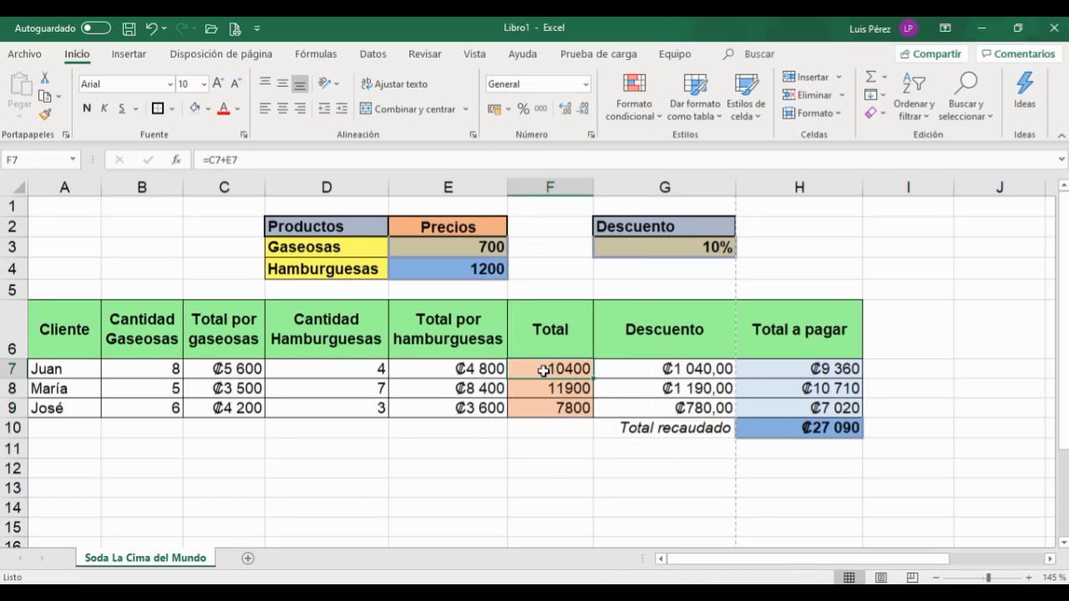
click(586, 85)
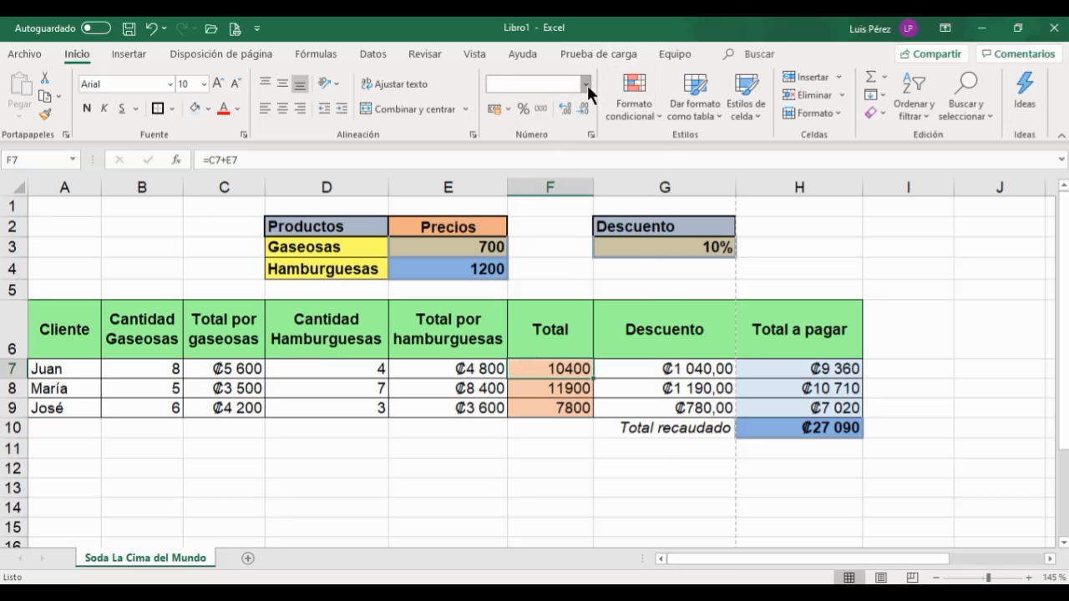
click(650, 44)
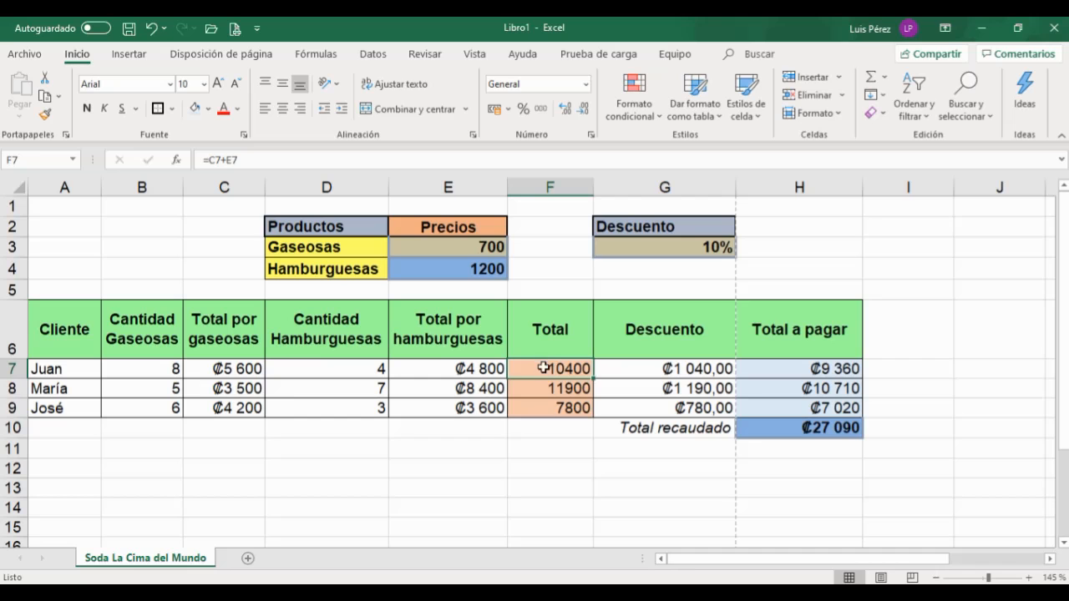
drag(543, 367, 538, 405)
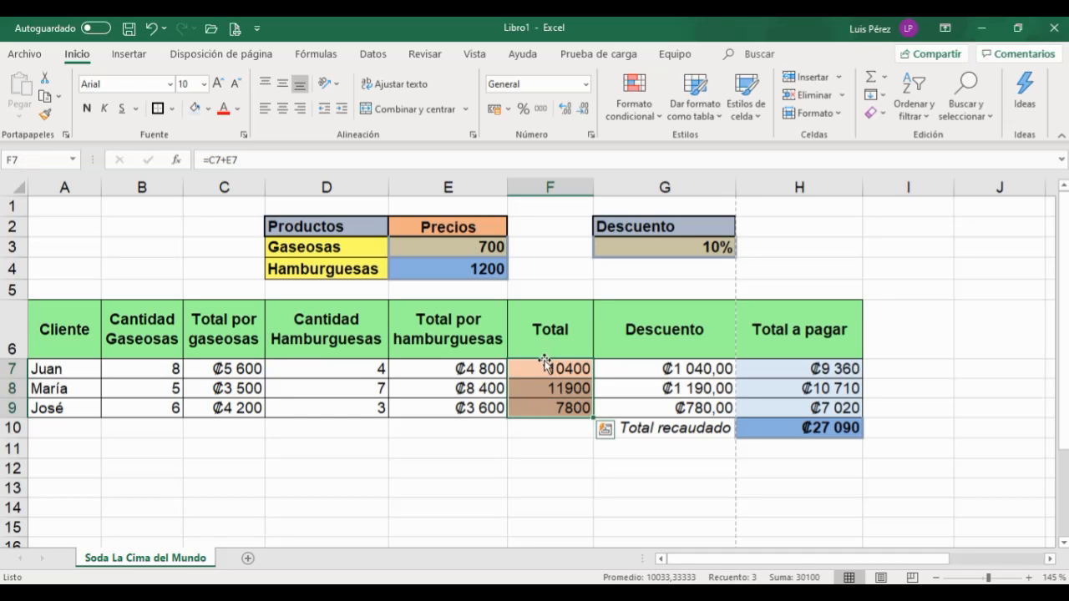
click(585, 84)
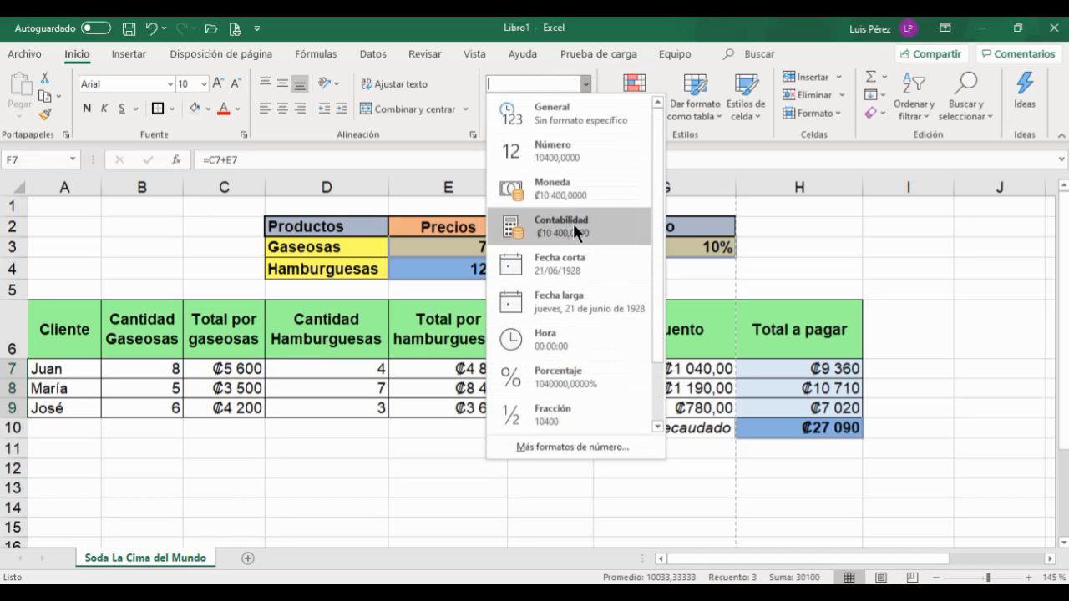
click(598, 32)
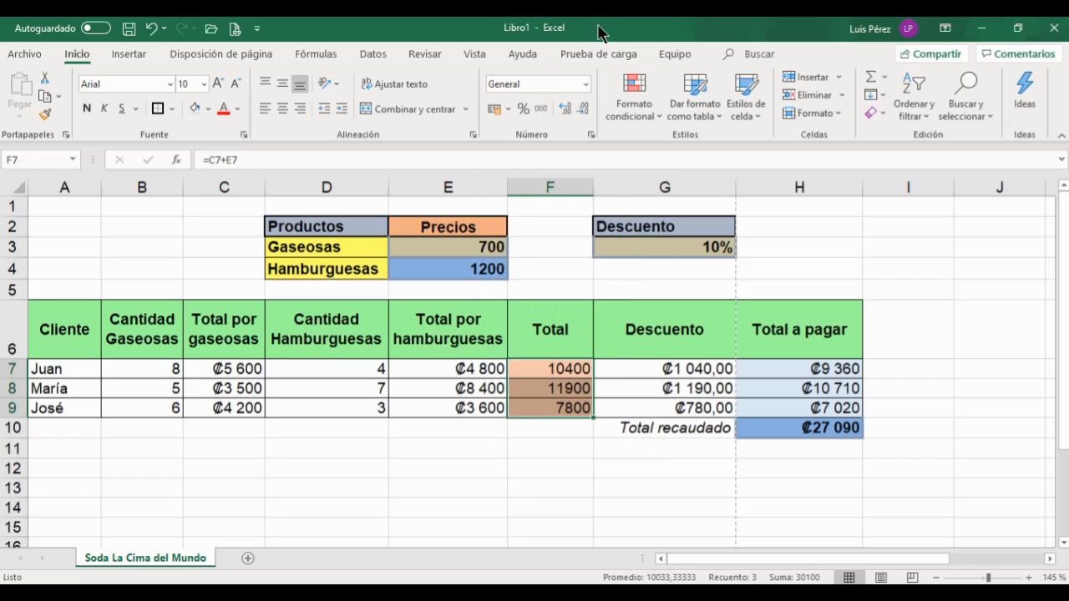
Step: Open the cell formatting settings for F7:F9 and choose the Moneda number category
drag(542, 368, 549, 407)
right_click(543, 382)
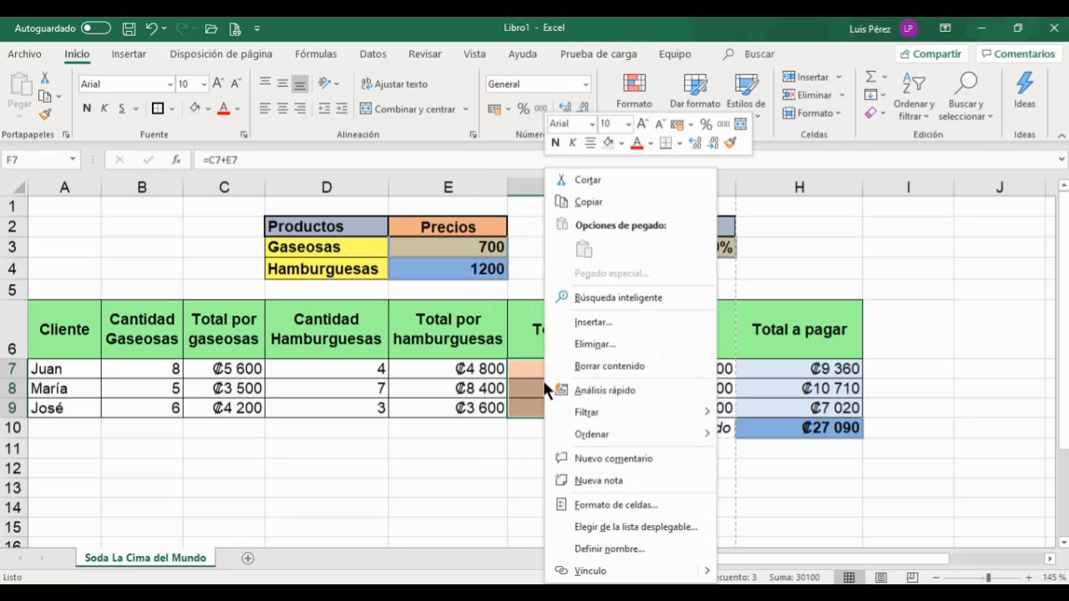
click(605, 504)
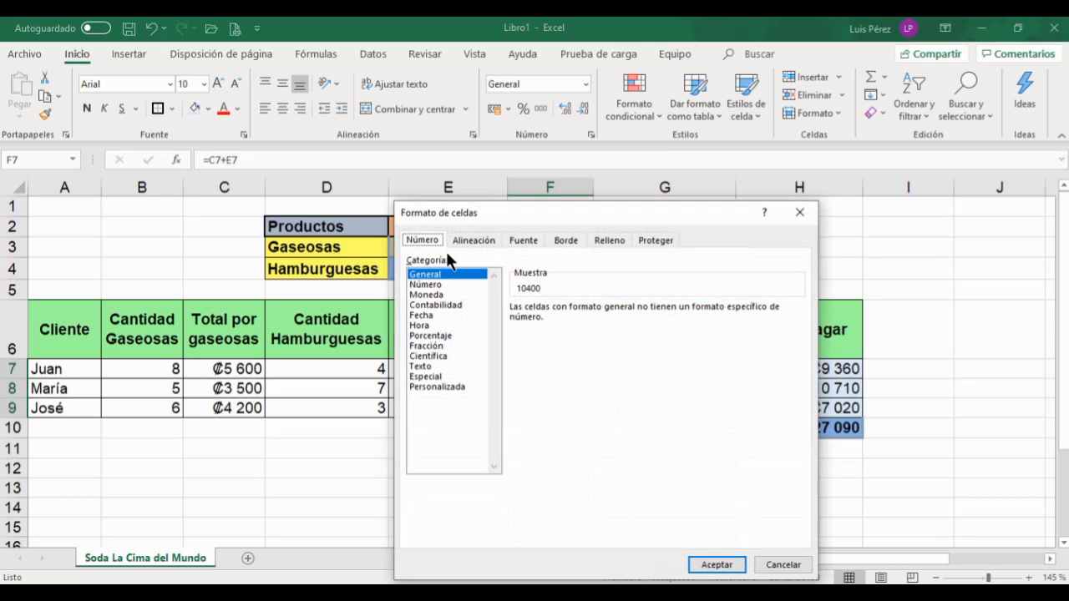
click(426, 295)
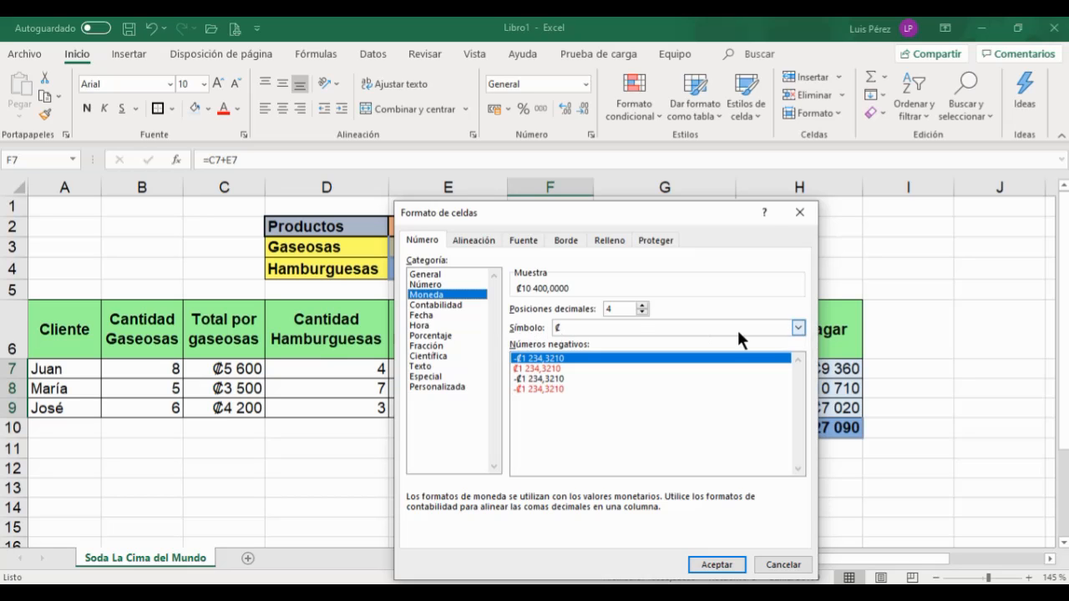
Step: Look through the currency symbols offered for the combined totals in F7:F9
click(797, 329)
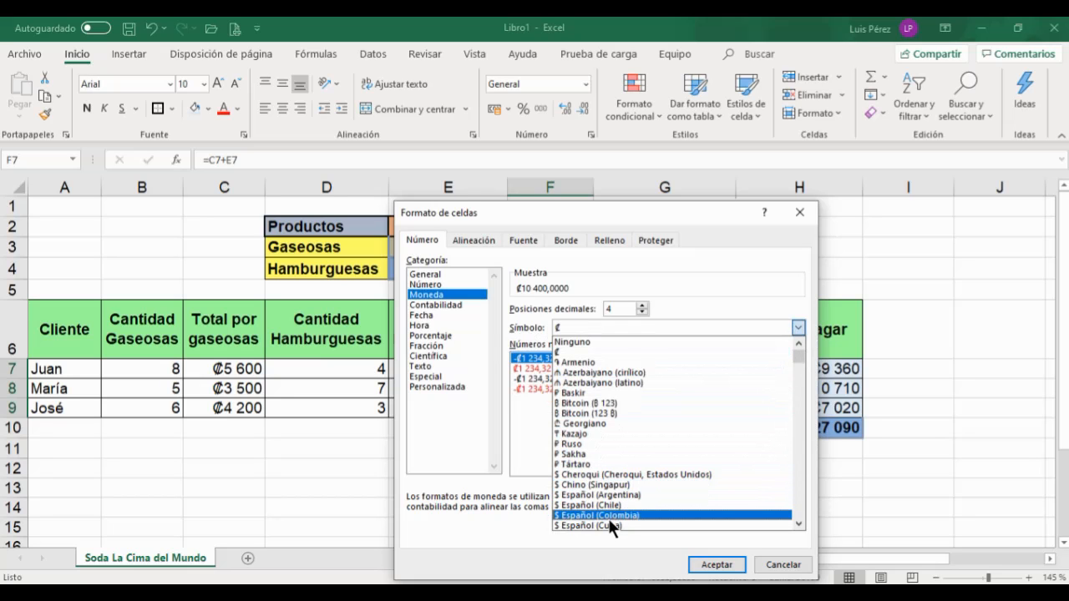
scroll(608, 522, down, 3)
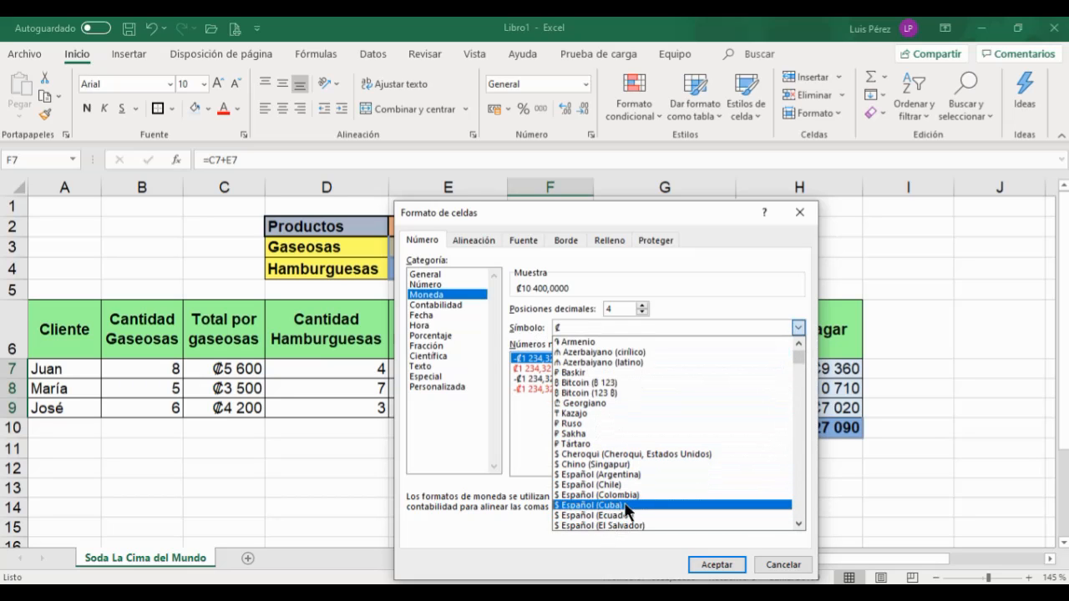
scroll(647, 496, down, 3)
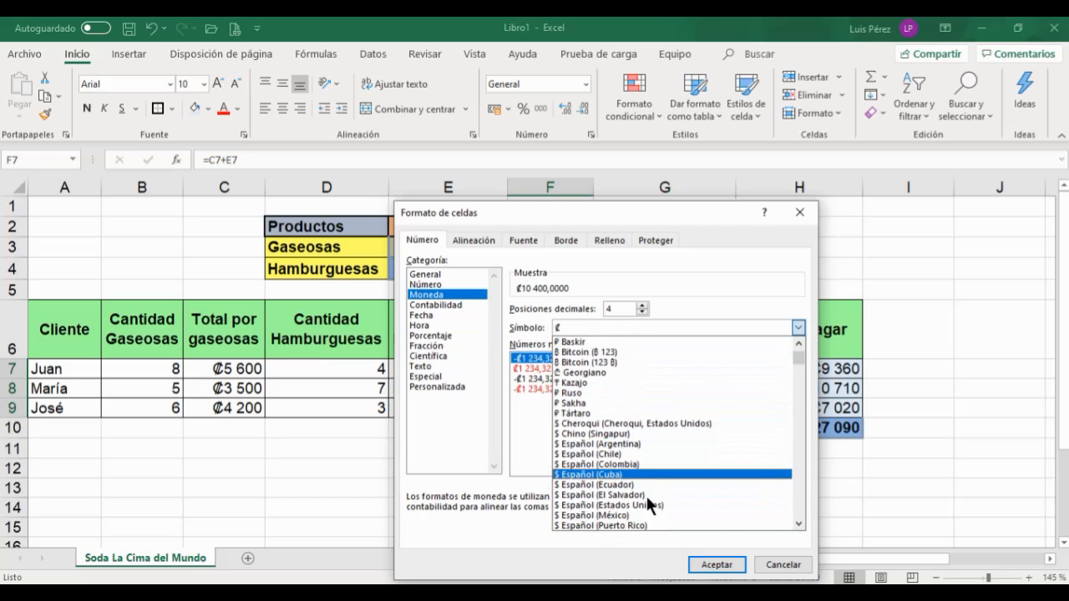
scroll(645, 494, down, 4)
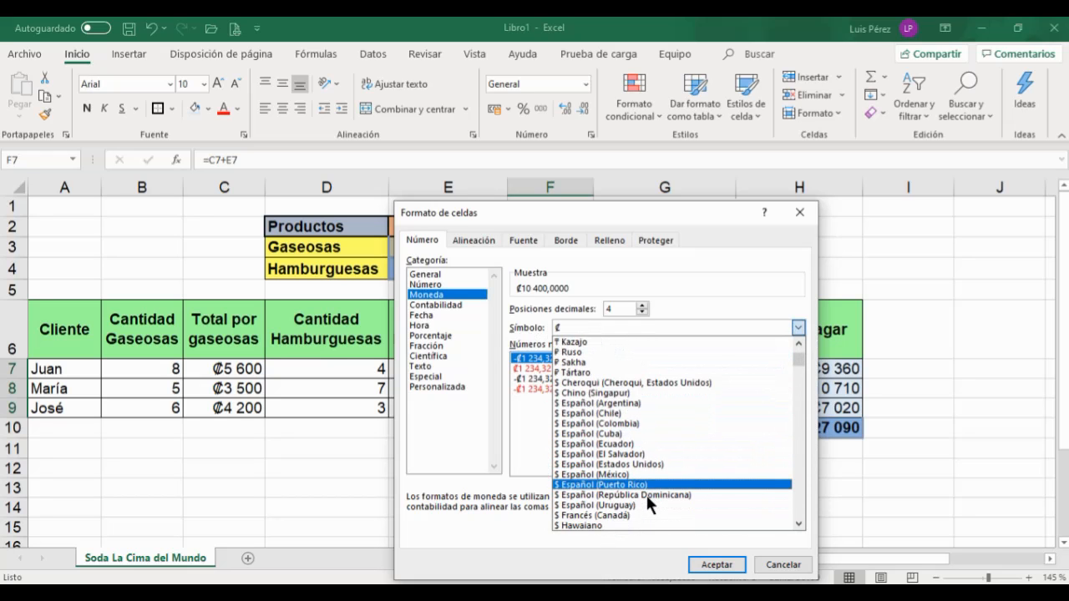
scroll(646, 494, down, 2)
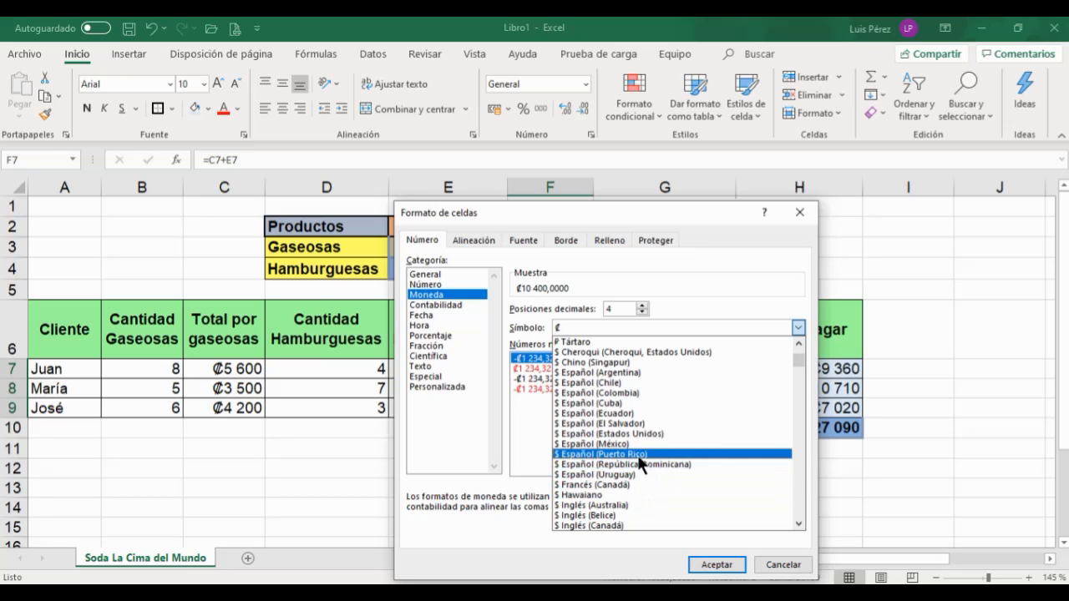
scroll(632, 455, down, 6)
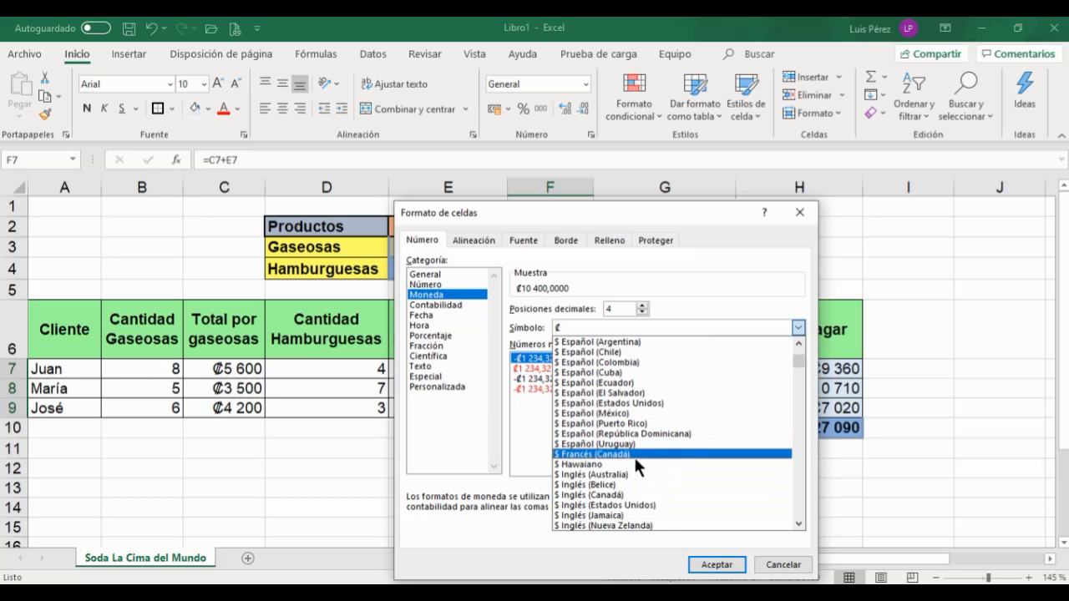
scroll(633, 454, down, 8)
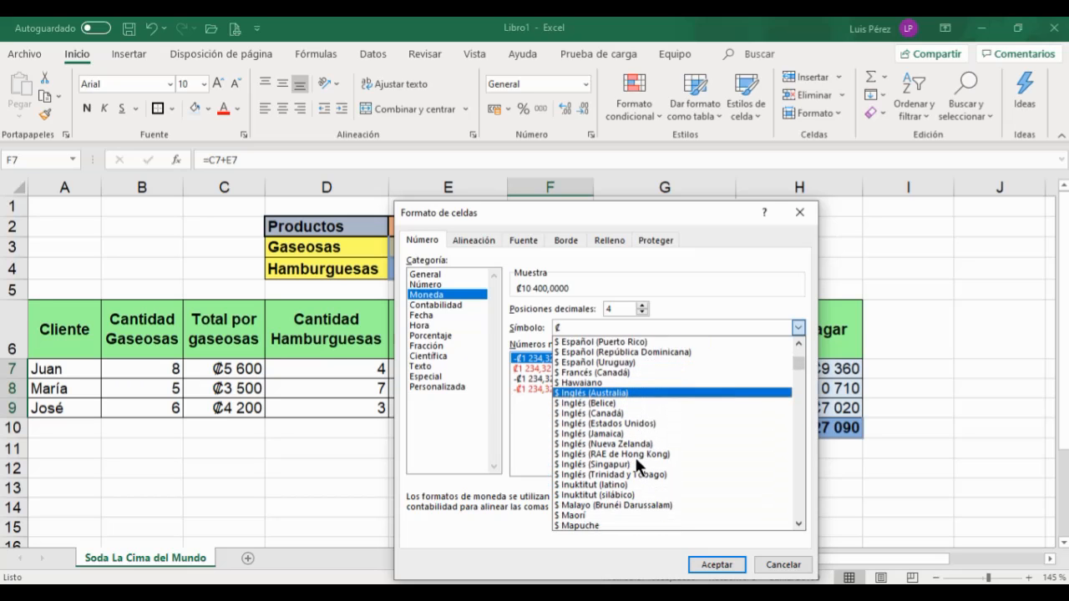
scroll(634, 456, down, 6)
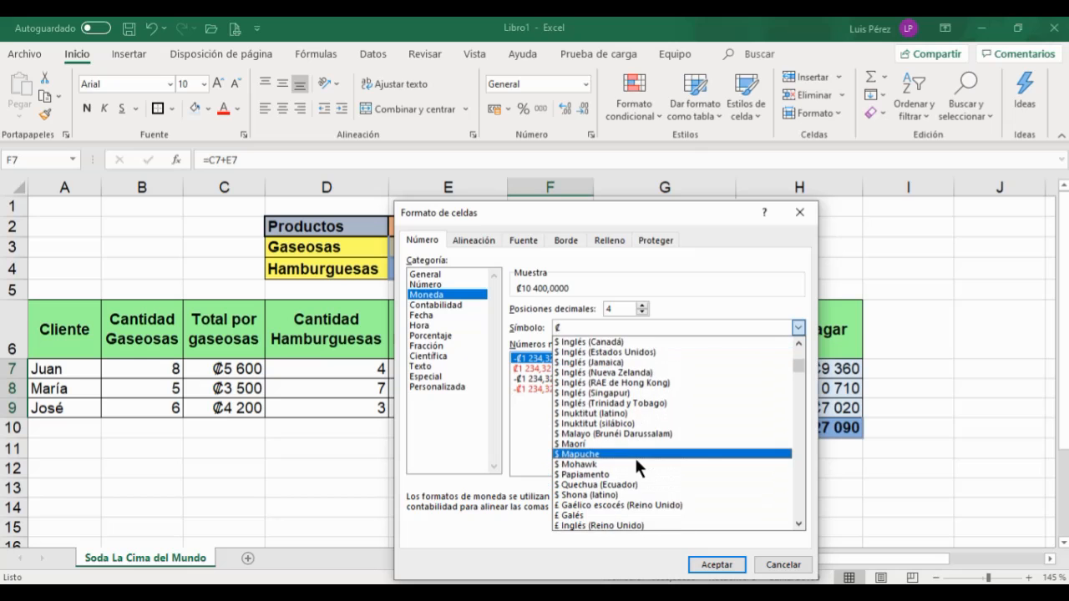
scroll(635, 456, up, 1)
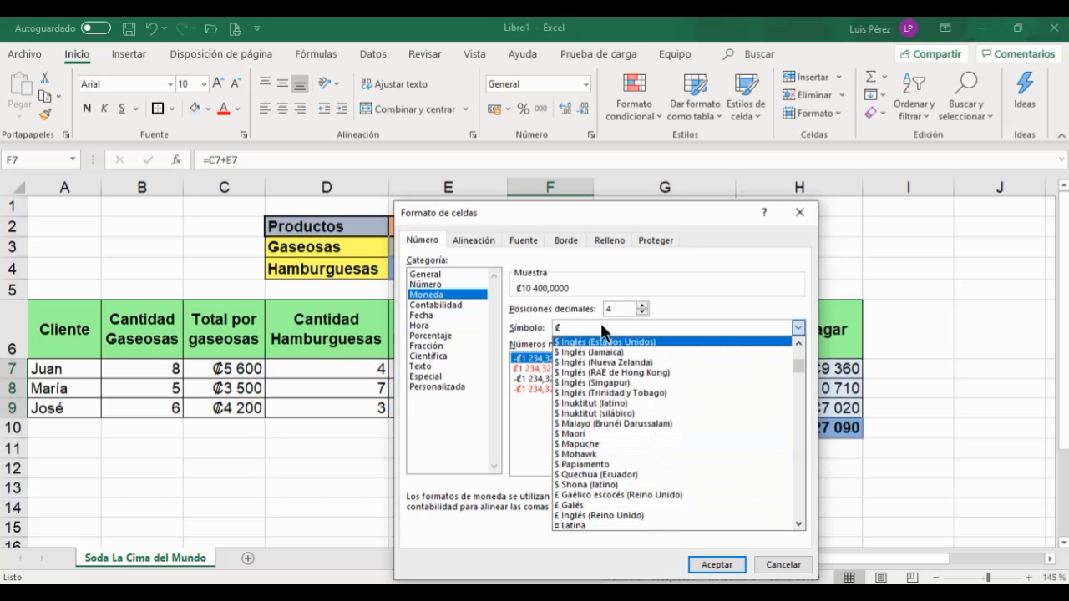
Step: Apply the Moneda format with the ₡ symbol and 0 decimal places to the combined totals in F7:F9
drag(794, 360, 800, 344)
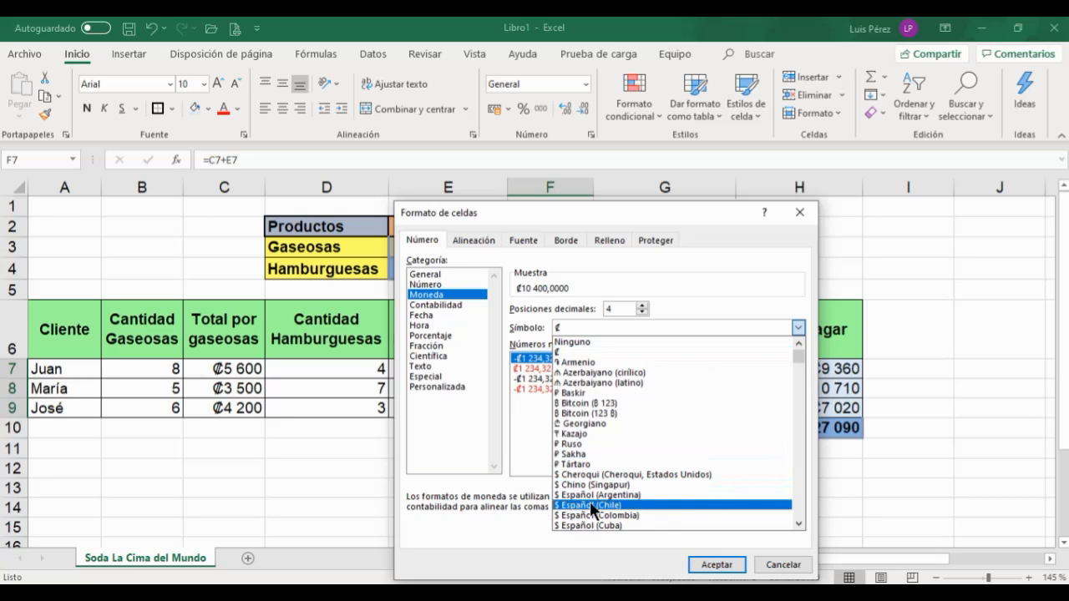
click(579, 351)
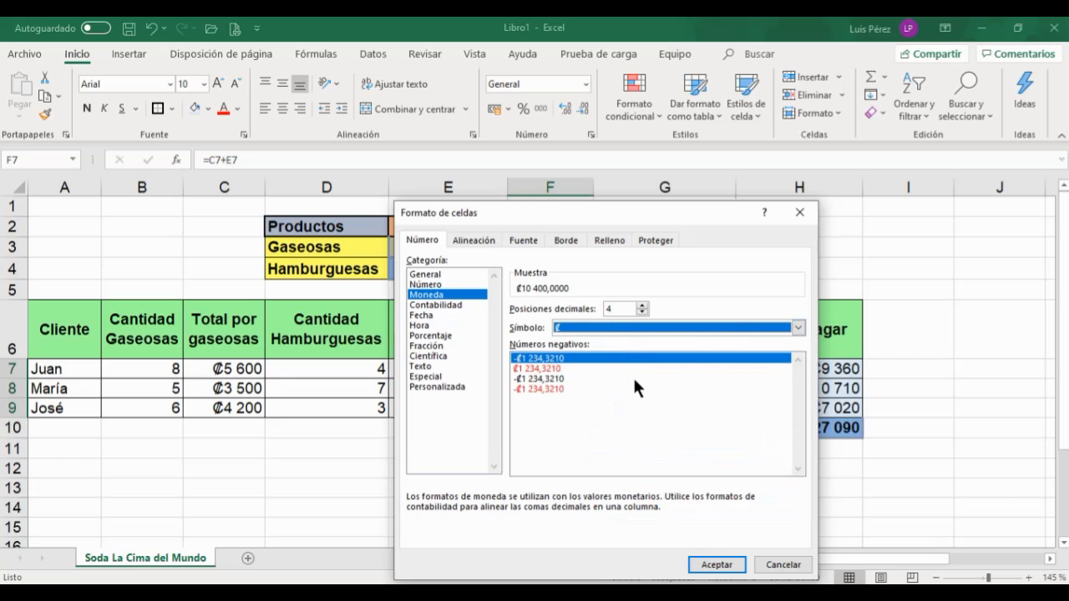
click(641, 312)
click(642, 312)
click(641, 312)
click(641, 312)
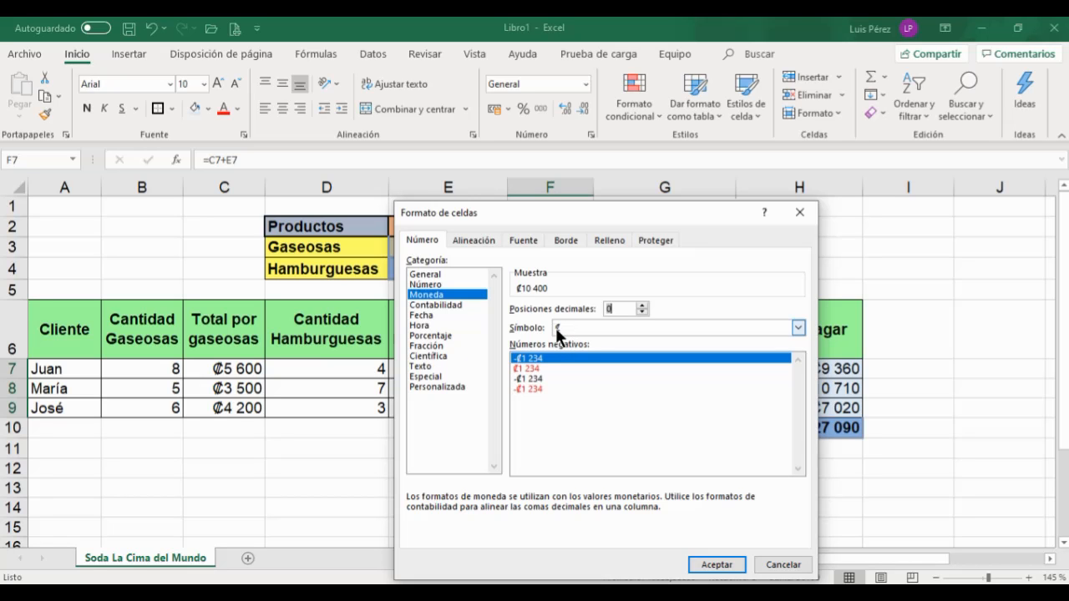
click(716, 564)
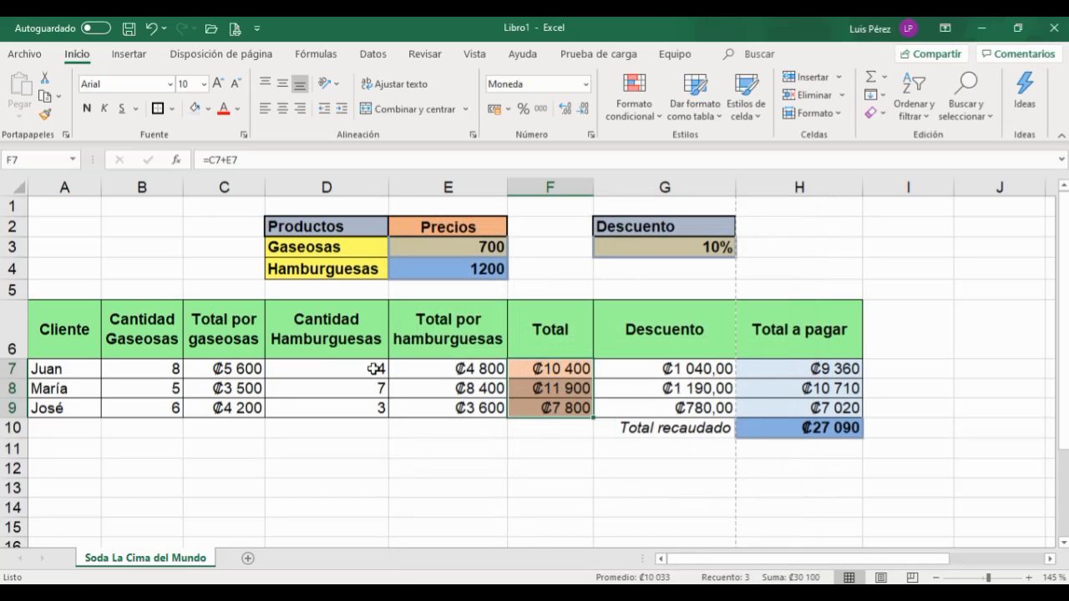
Step: Insert the letter A before the hamburger quantity in D7 so the cell reads A4
double_click(374, 369)
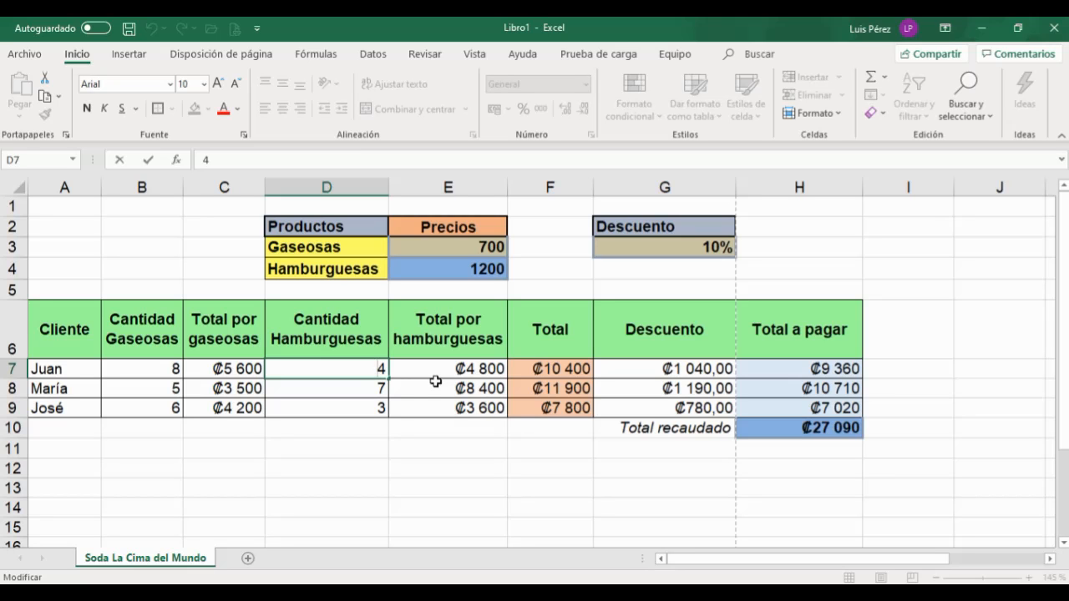
text(A)
click(147, 159)
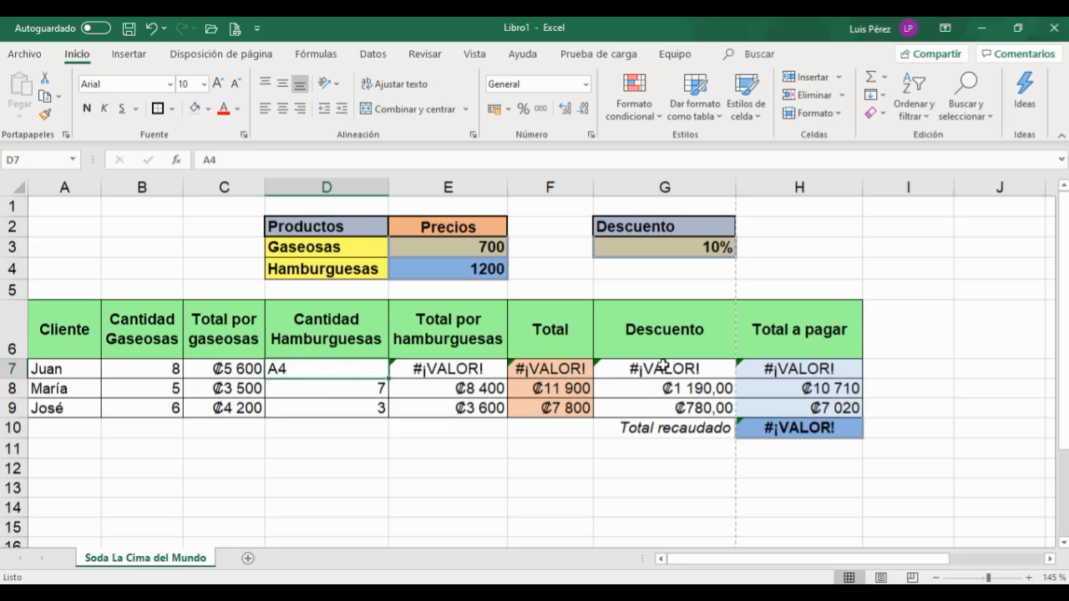
Step: Remove the letter from the hamburger quantity in D7, restoring it to the number 4
double_click(275, 368)
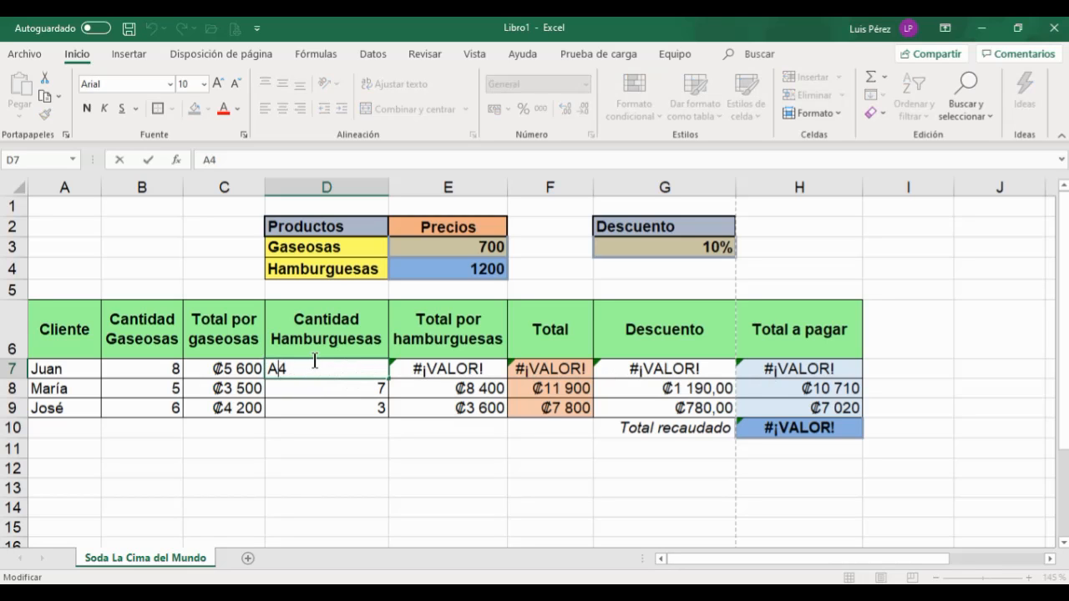
key(BackSpace)
click(148, 160)
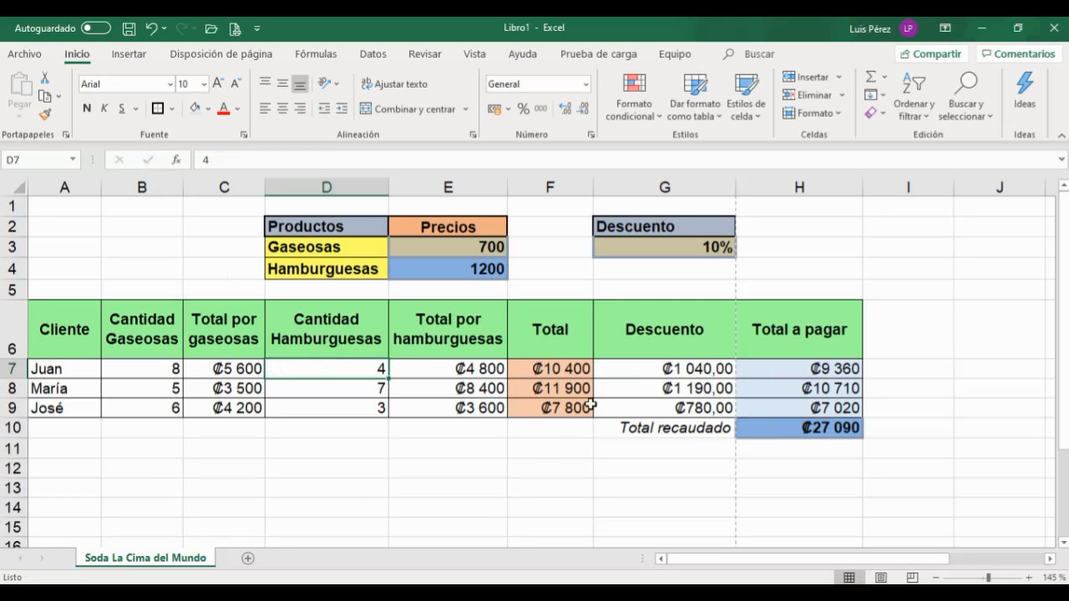